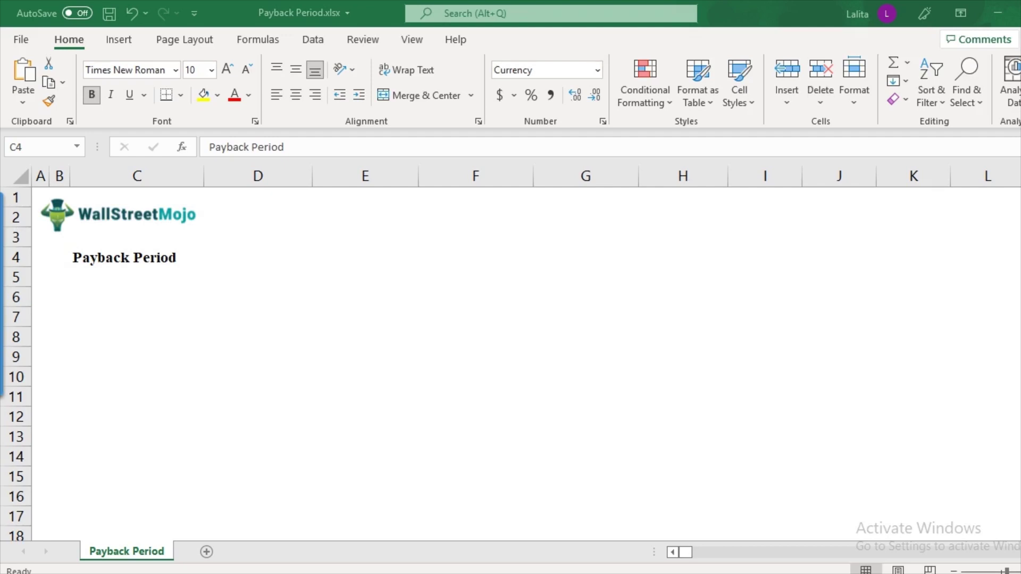
Step: Enter the definition "Time Period -> Recover your intial investment" in cell D4 beside the Payback Period heading
click(258, 257)
text(Time )
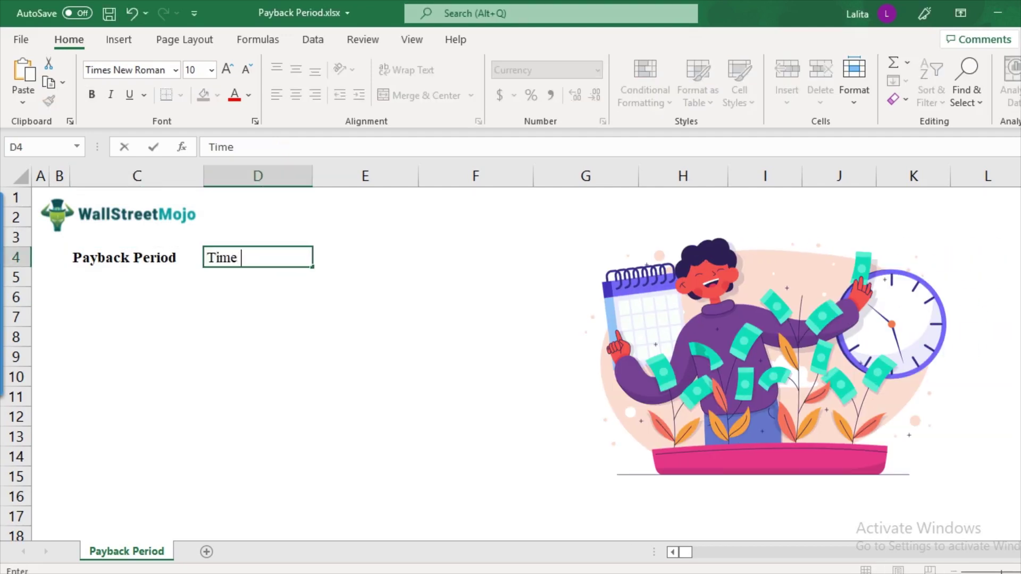
text(Period -> )
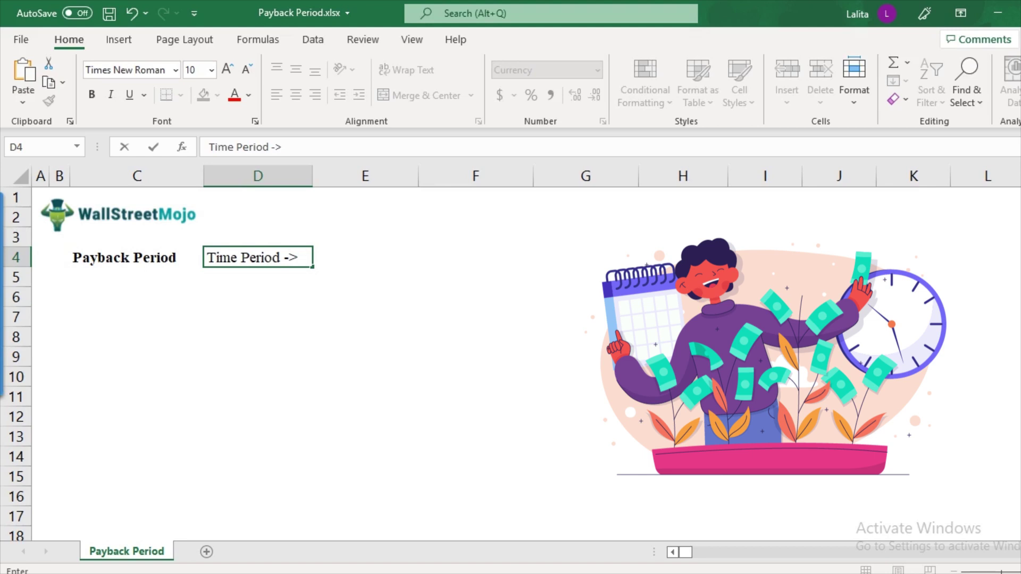
text(REcover your i)
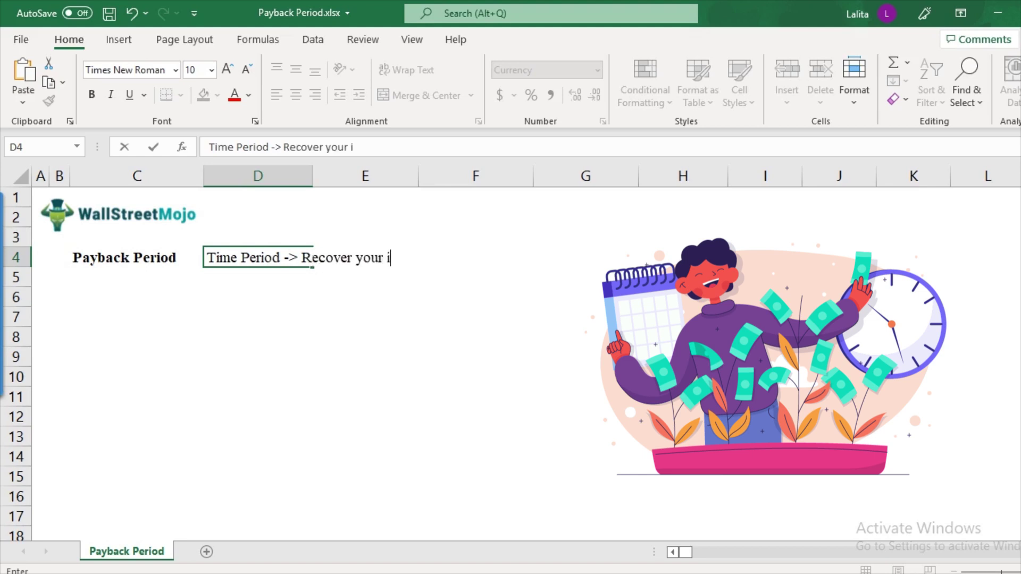
text(ntial investment)
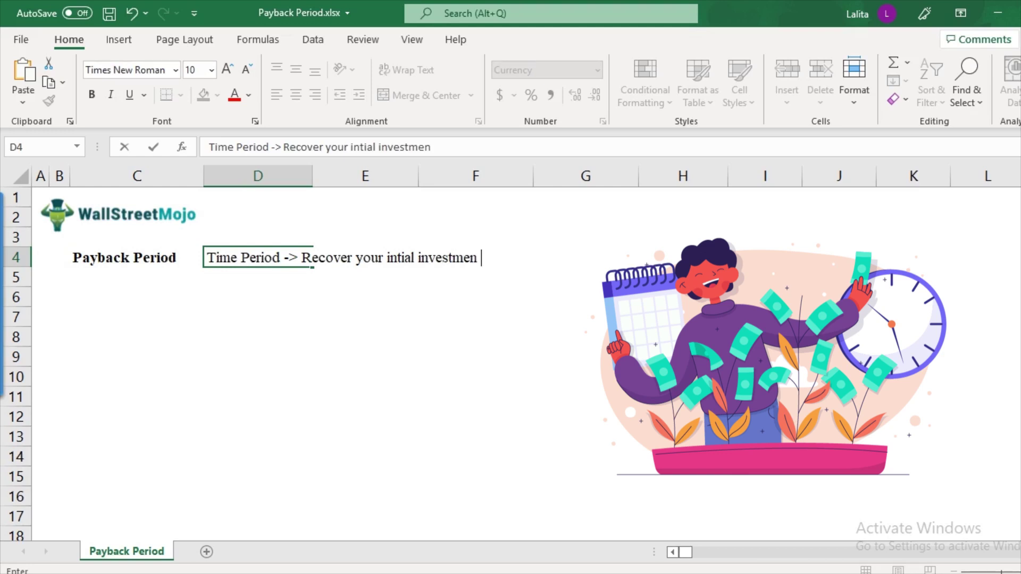
key(Return)
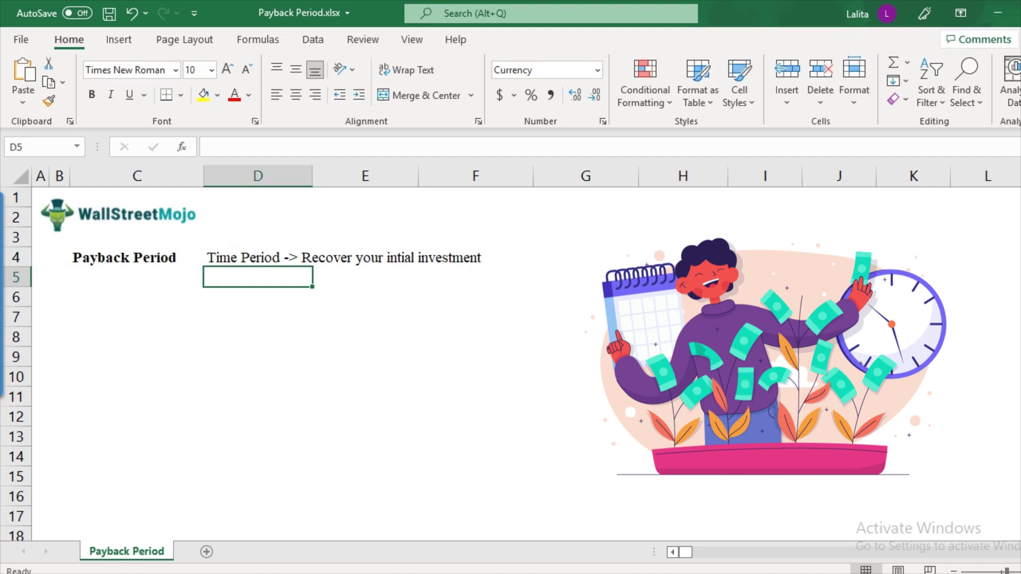
Step: Enter the label "Project A" in cell C6 and "Cash Flows" in cell C8
key(Left)
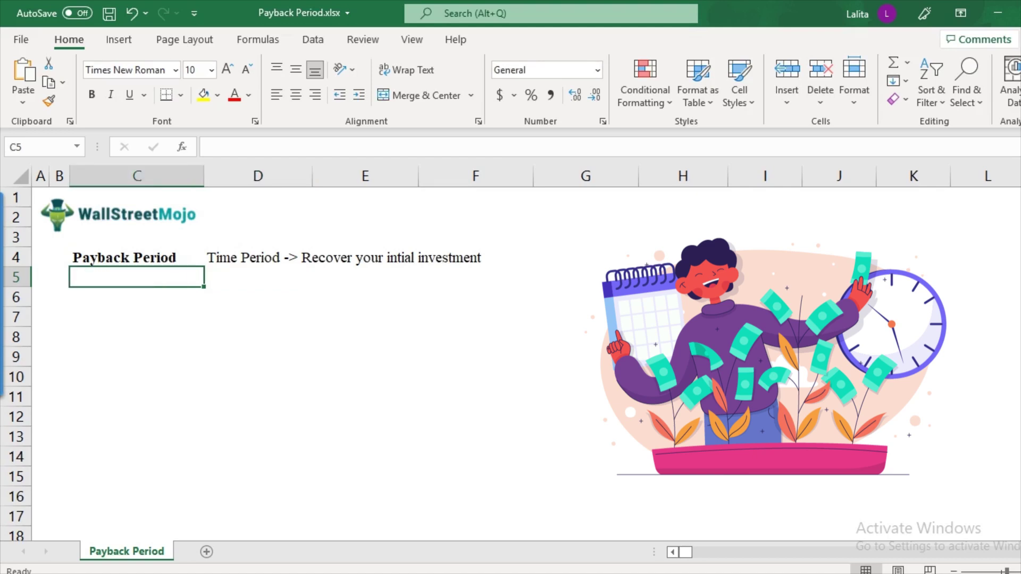
key(Down)
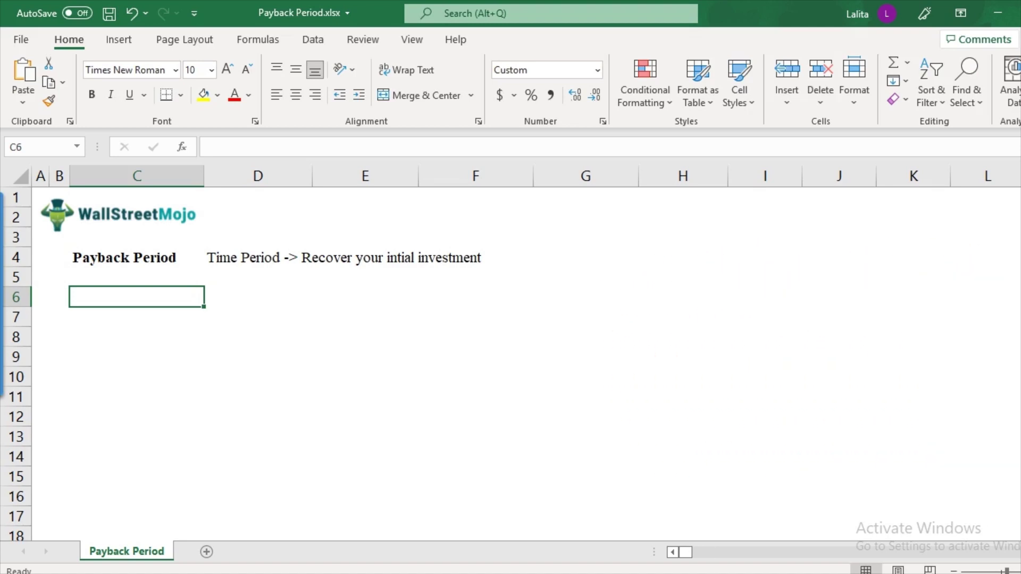
text(Project A)
key(Return)
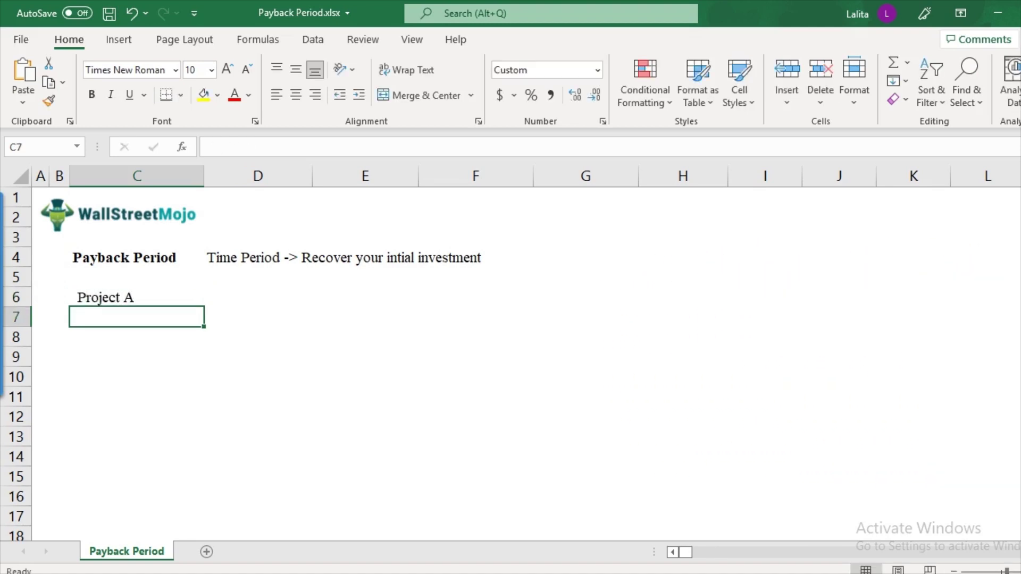
key(Return)
text(Cash Flows)
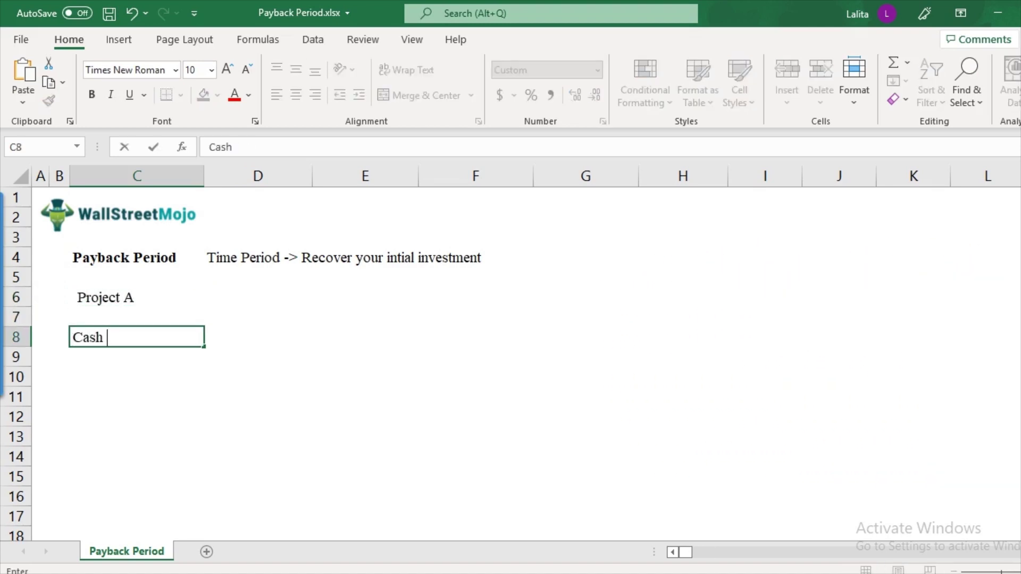
key(Return)
Step: Enter the header "Year 0" in D7 and copy it into E7, changing the copy to "Year 1"
key(Up)
key(Up)
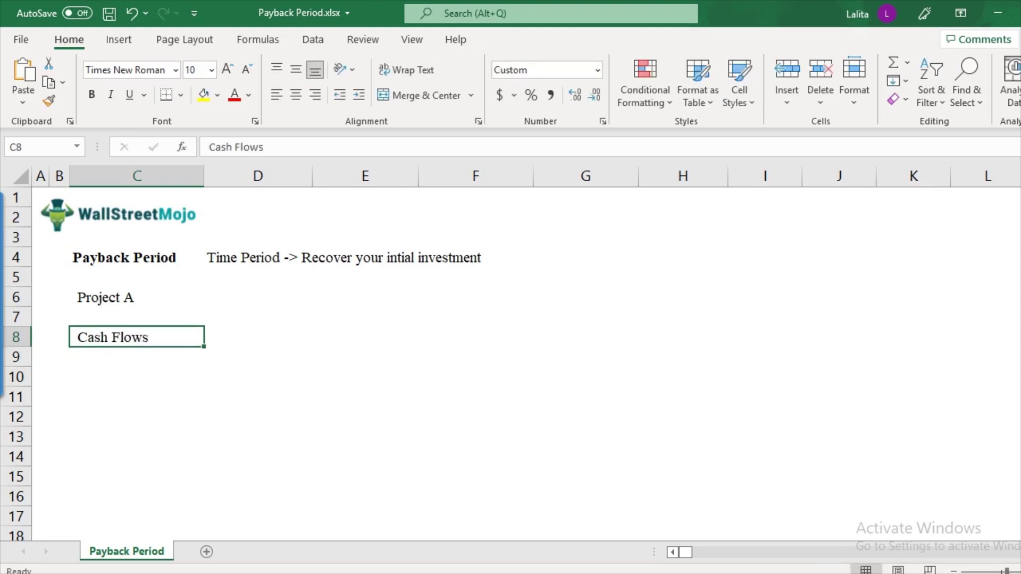
key(Right)
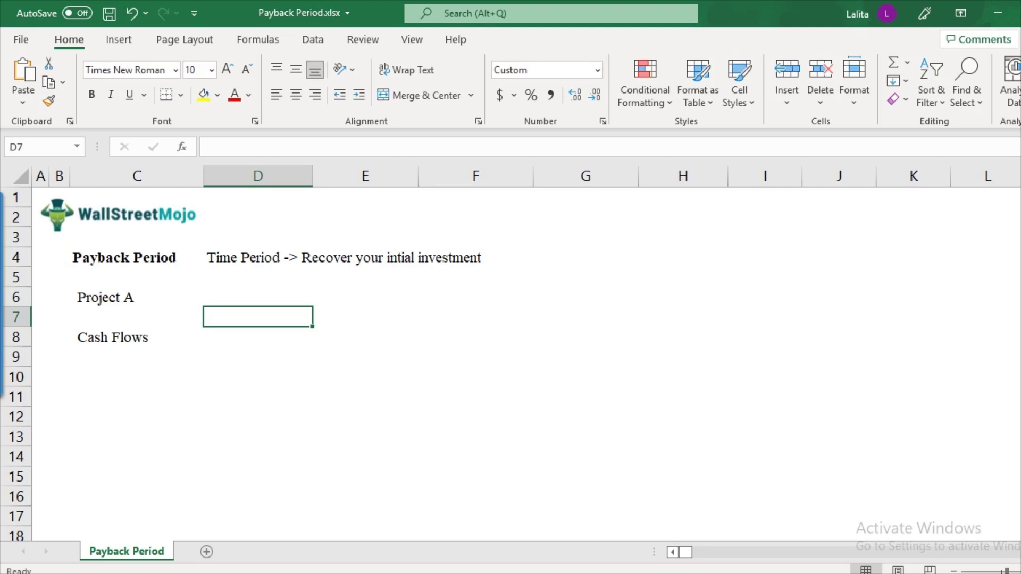
text(Year 0)
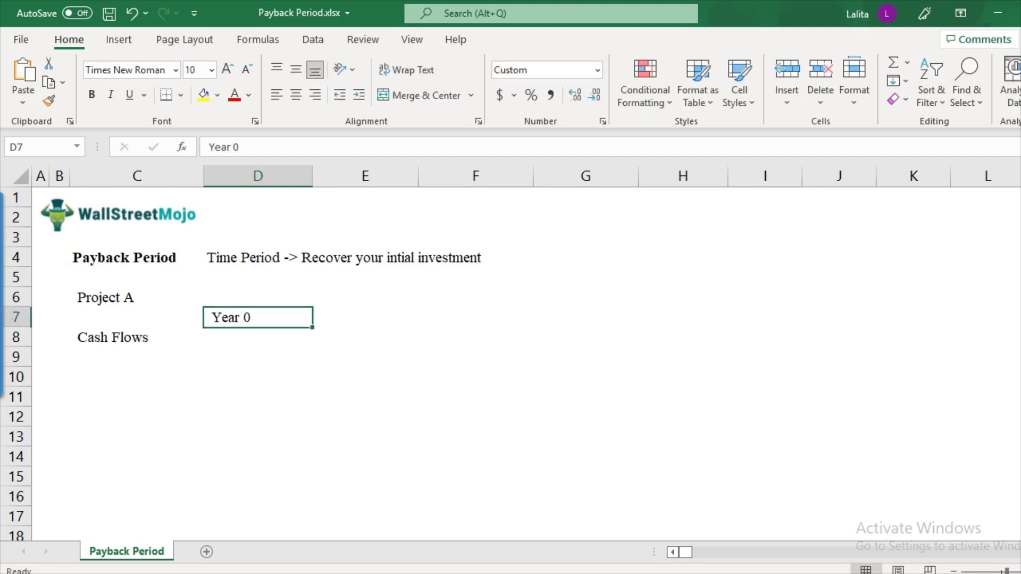
key(ctrl+c)
key(Right)
key(ctrl+v)
key(Down)
key(Up)
key(F2)
key(BackSpace)
text(1)
key(Return)
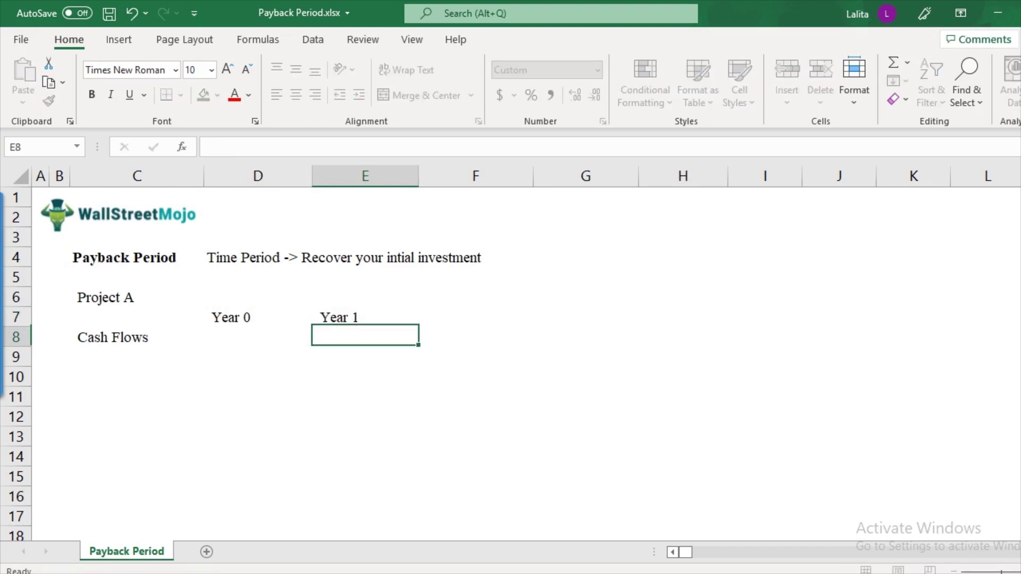
Step: Copy the Year 1 header into F7 and change the copy to "Year 2"
key(Up)
key(ctrl+c)
key(Right)
key(ctrl+v)
key(F2)
key(BackSpace)
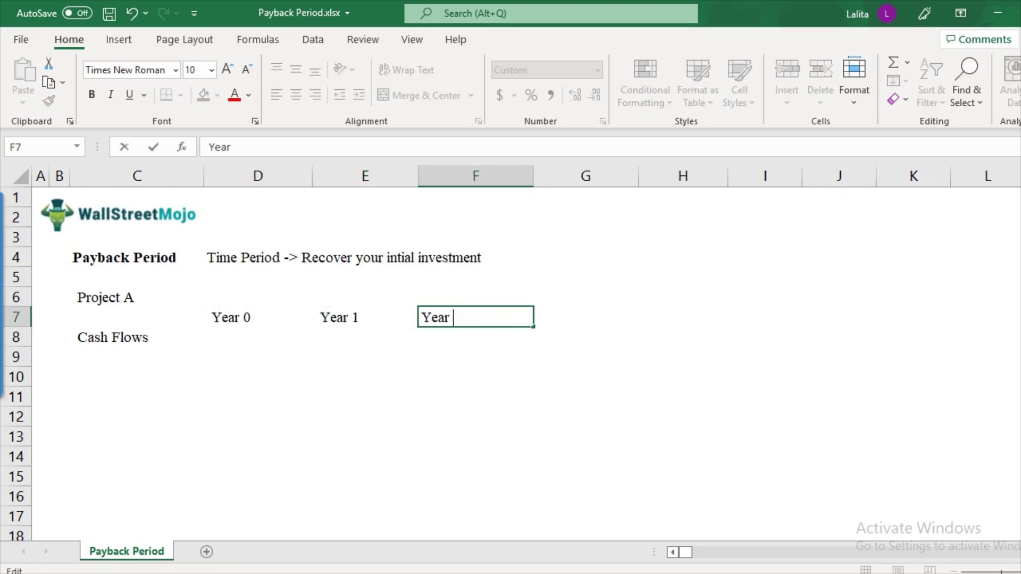
text(2)
key(Return)
Step: Copy the Year 2 header into G7 and change the copy to "Year 3"
key(Up)
key(ctrl+c)
key(Right)
key(ctrl+v)
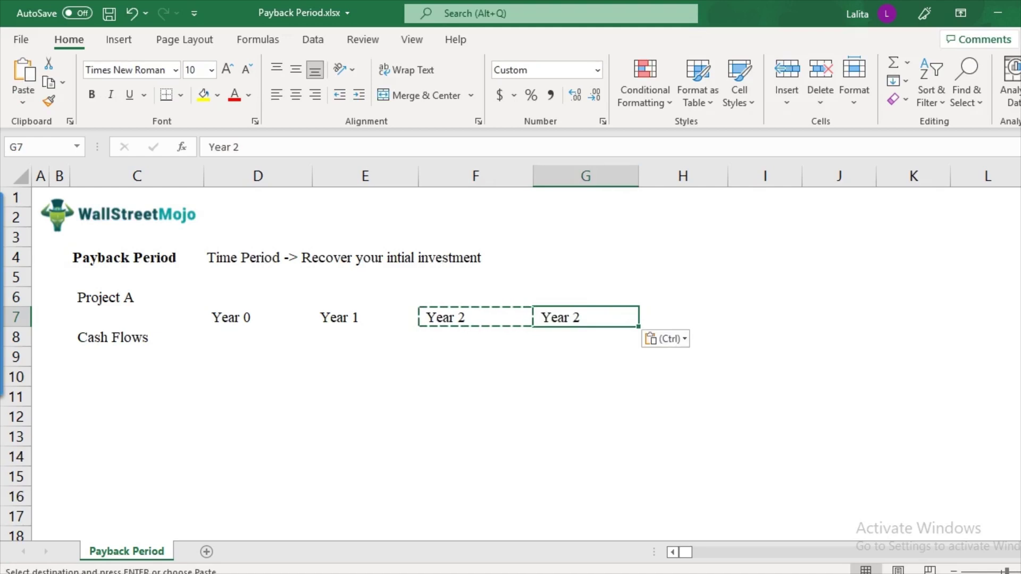
key(F2)
key(BackSpace)
text(3)
key(Return)
Step: Copy the Year 3 header into H7 and change the copy to "Year 4"
key(Up)
key(ctrl+c)
key(Right)
key(ctrl+v)
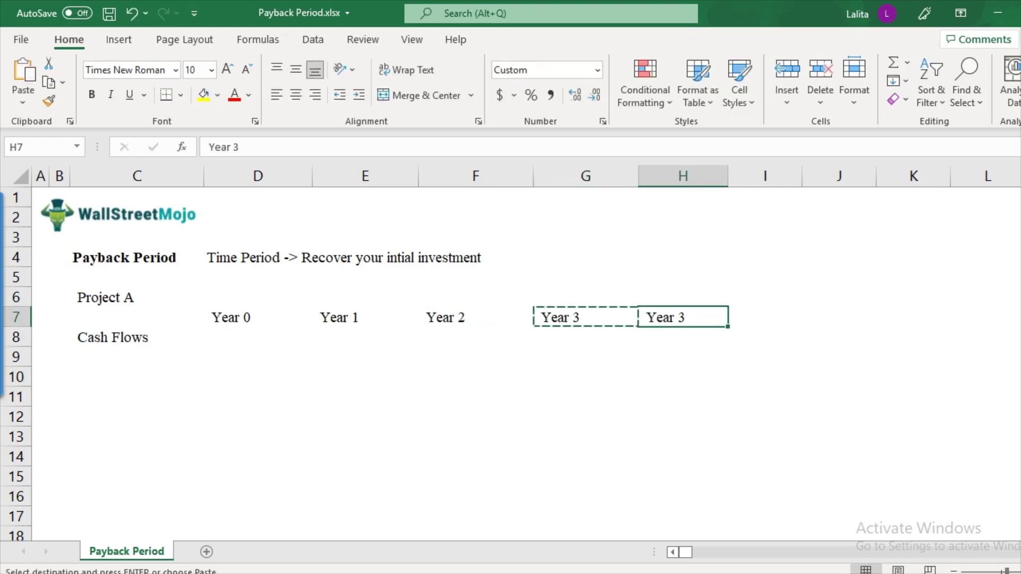
key(F2)
key(BackSpace)
text(4)
key(Return)
key(Up)
key(Left)
key(Left)
key(Left)
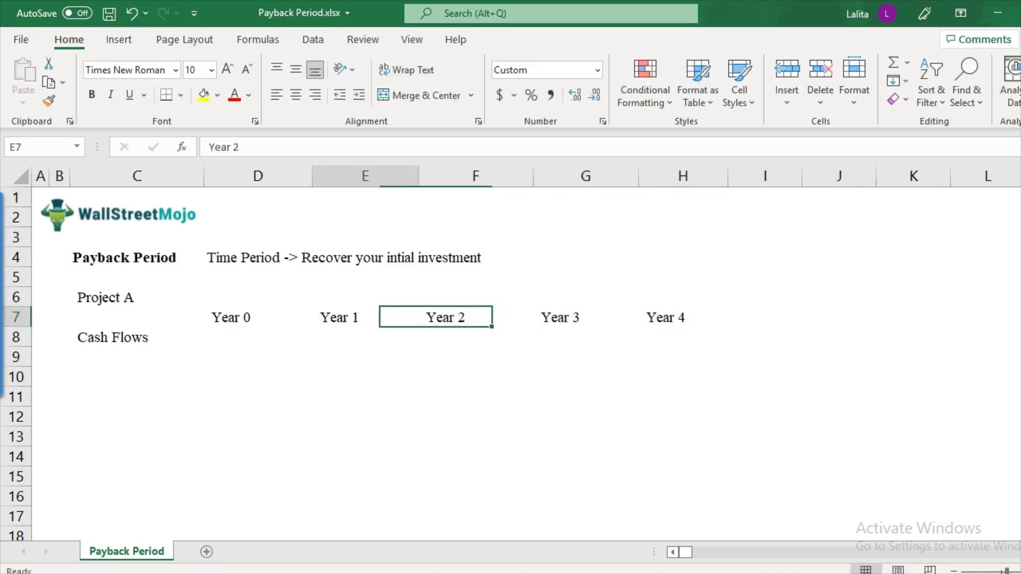
key(shift+Right)
key(shift+Right)
key(shift+Right)
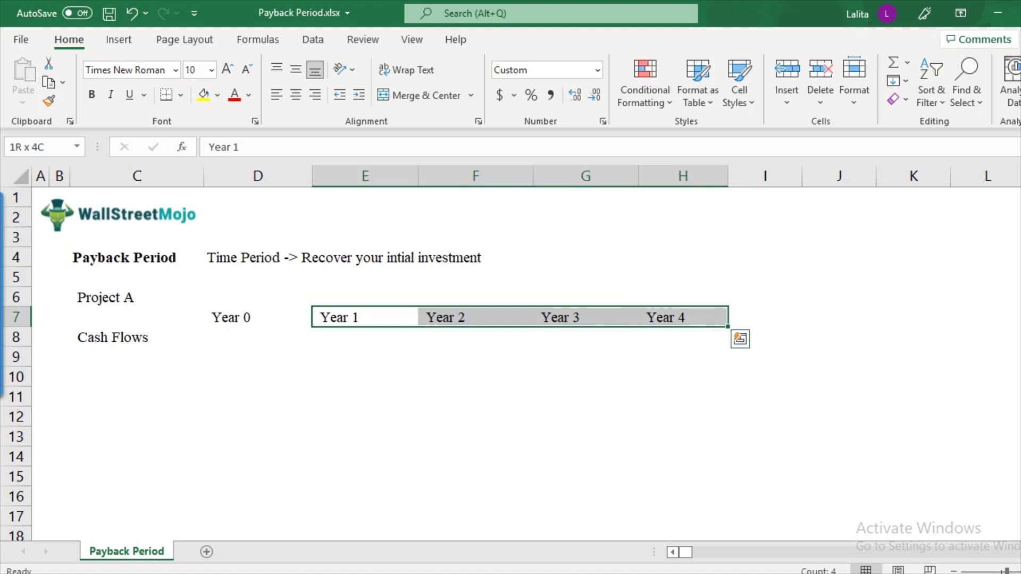
Step: Enter -1200 as the Year 0 cash flow in cell D8
key(Left)
key(Left)
key(Right)
key(Down)
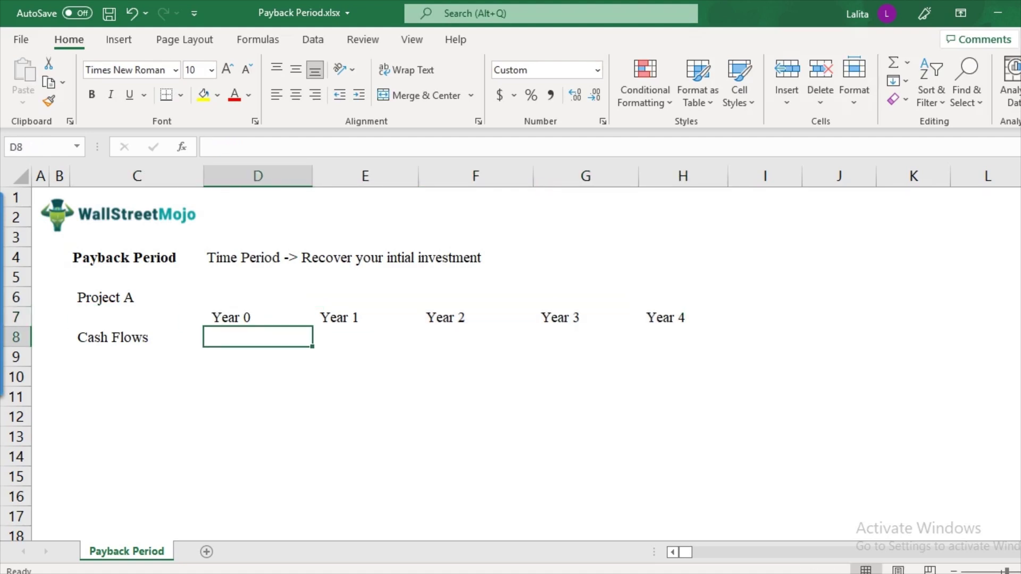
text(-1200)
key(Return)
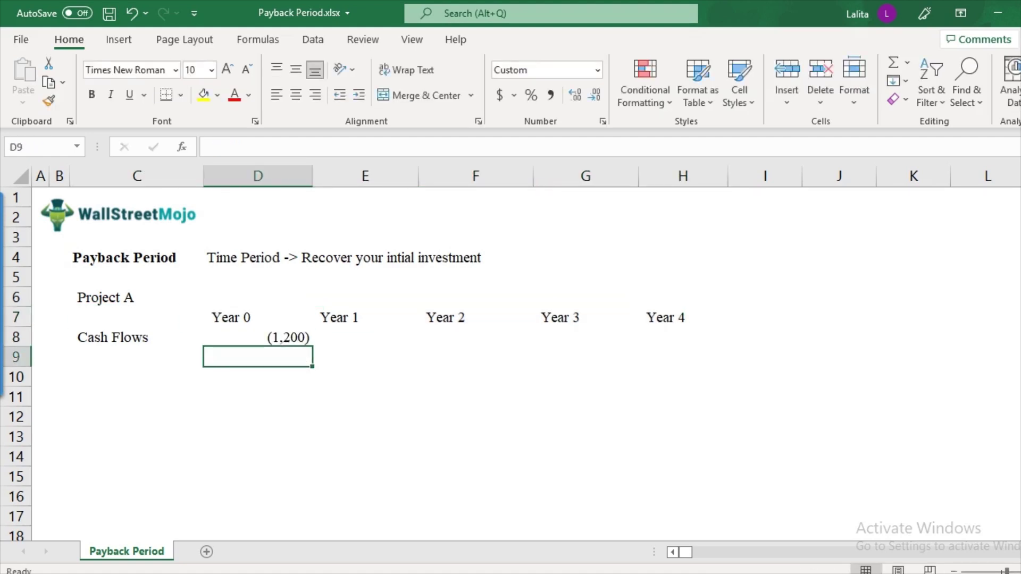
Step: Enter a cash flow of 400 for each of Years 1 to 4 in cells E8 to H8
key(Up)
key(Right)
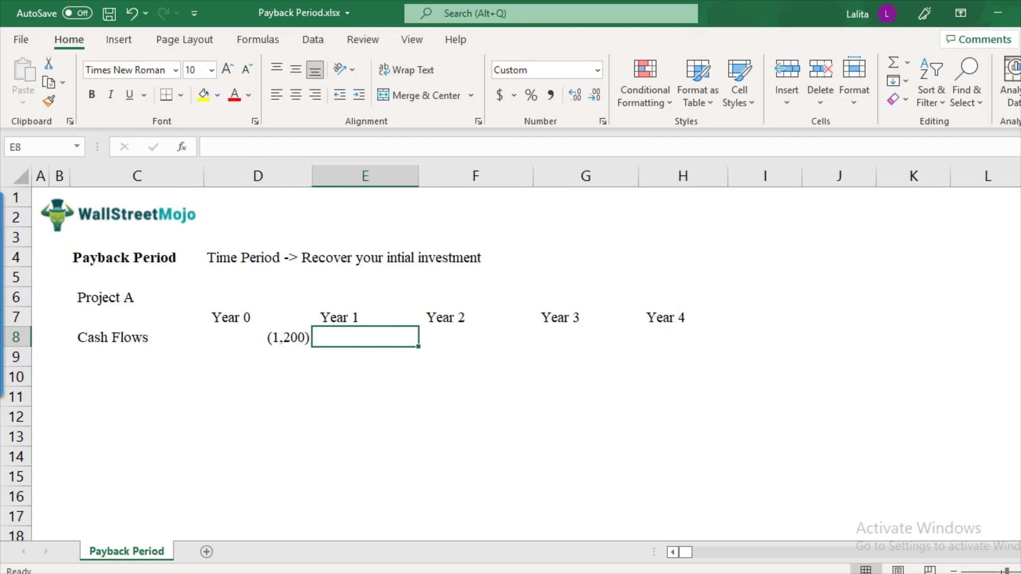
text(400)
key(Right)
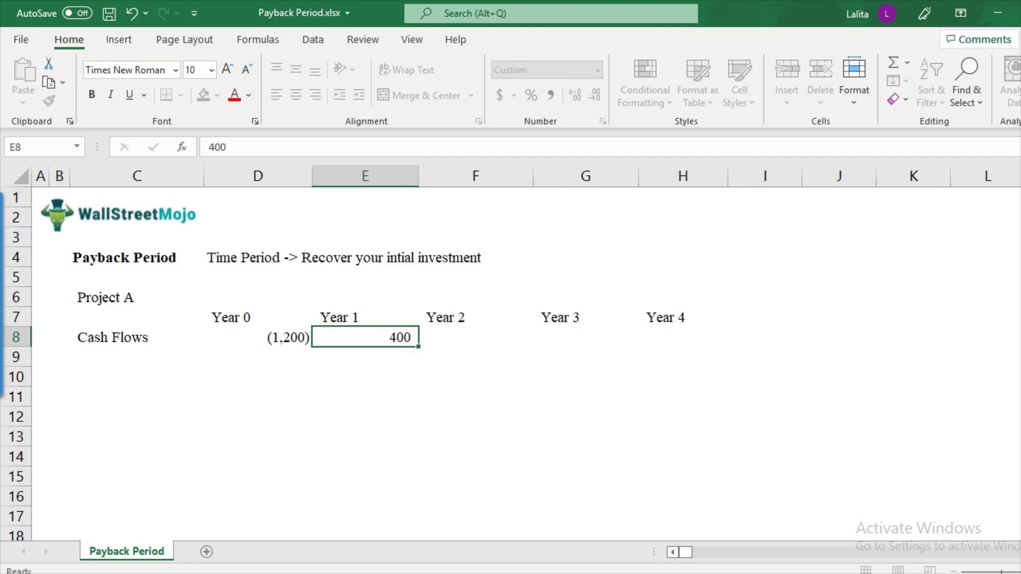
text(400)
key(Right)
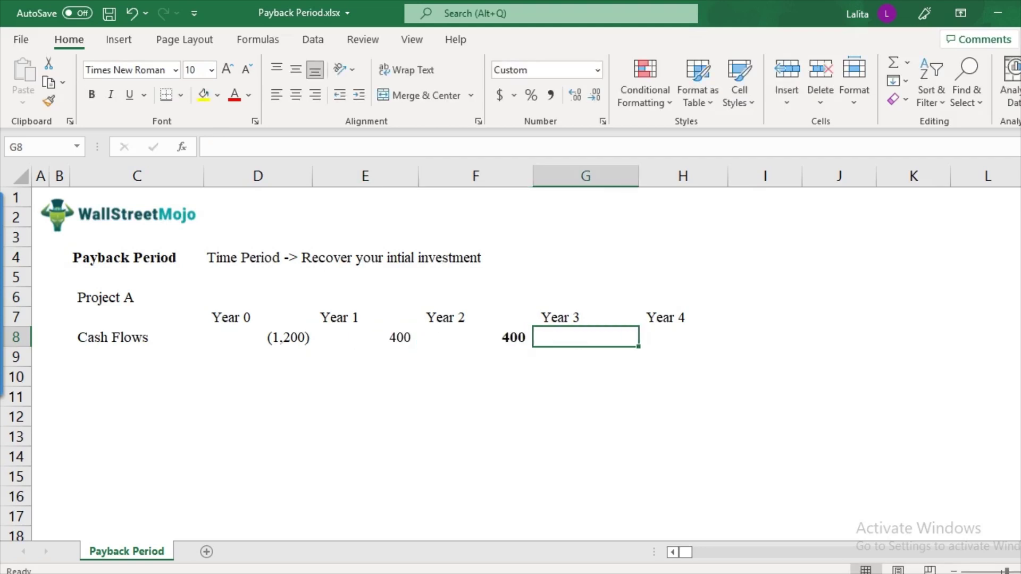
text(400)
key(Right)
text(400)
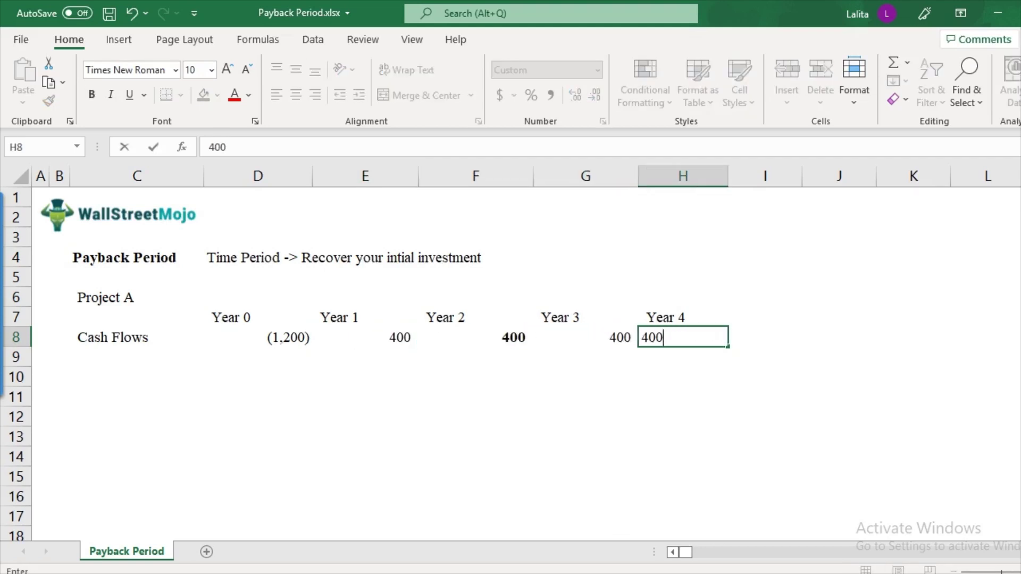
key(Return)
key(Up)
key(shift+Left)
key(shift+Left)
key(shift+Left)
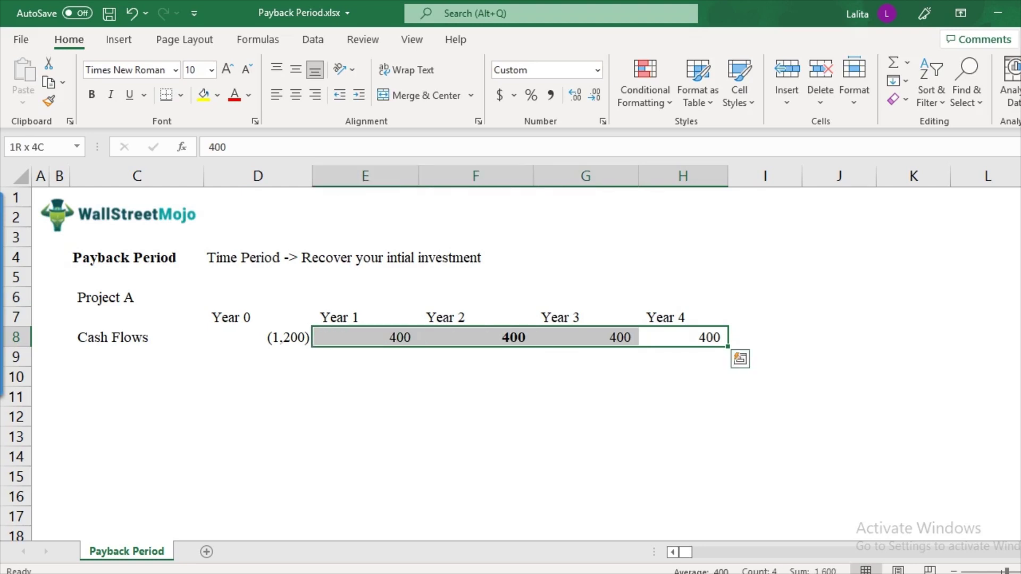
Step: Enter the note "Equal cash inflows each year" in cell C10 and make it bold
key(Left)
key(Left)
key(Left)
key(Left)
key(Left)
key(Down)
key(Down)
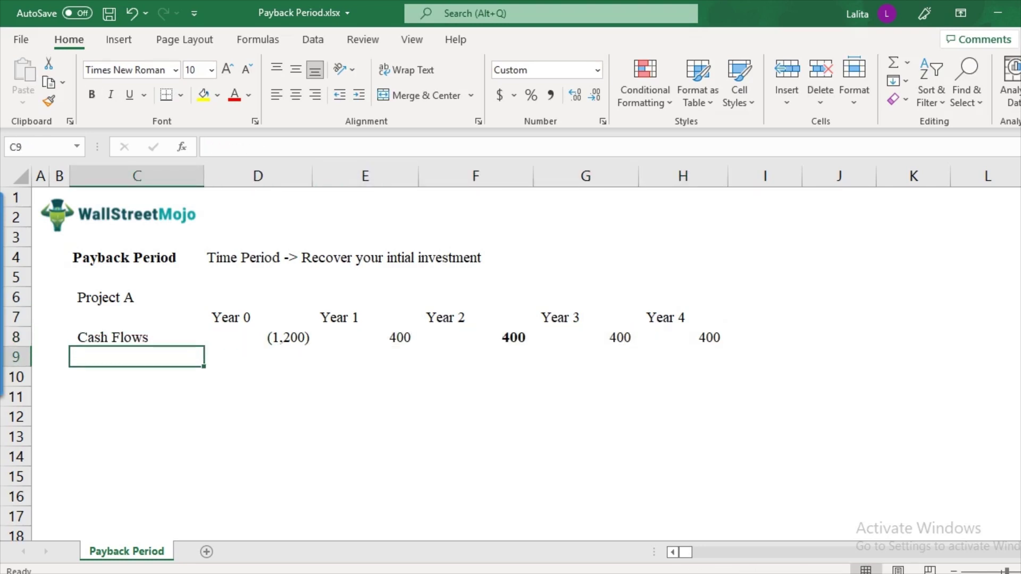
text(Equal cash)
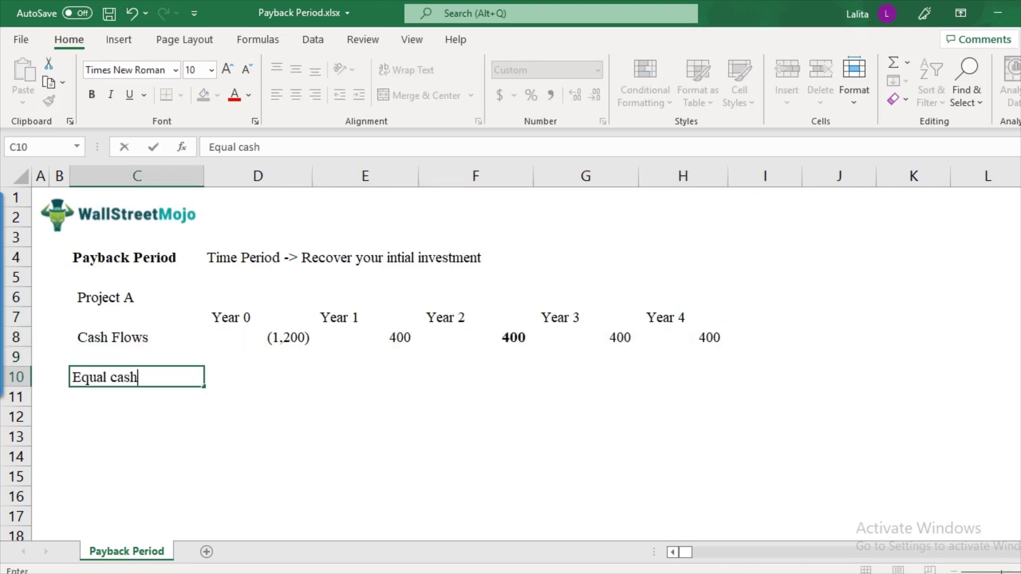
text( inflows each year)
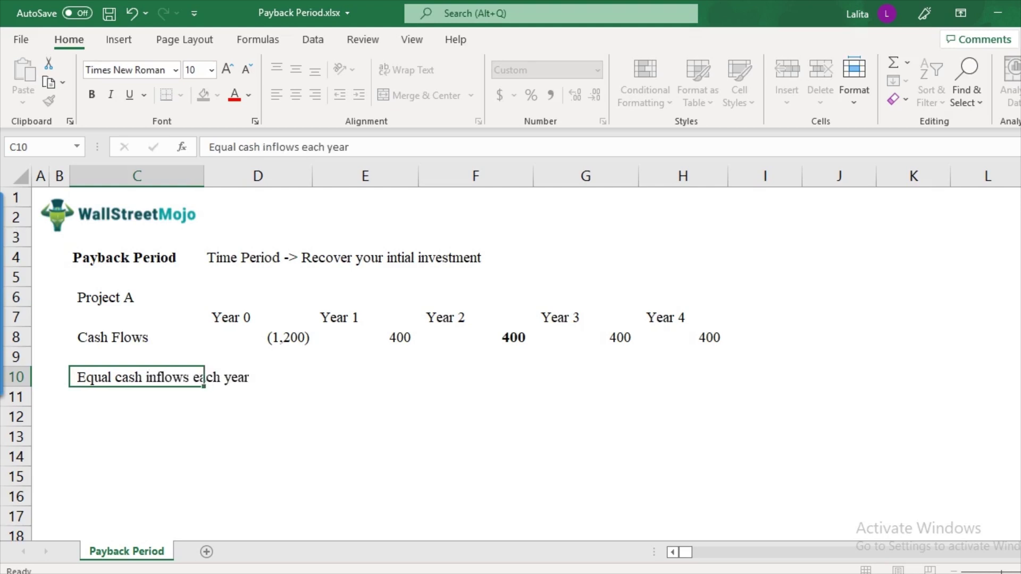
key(Return)
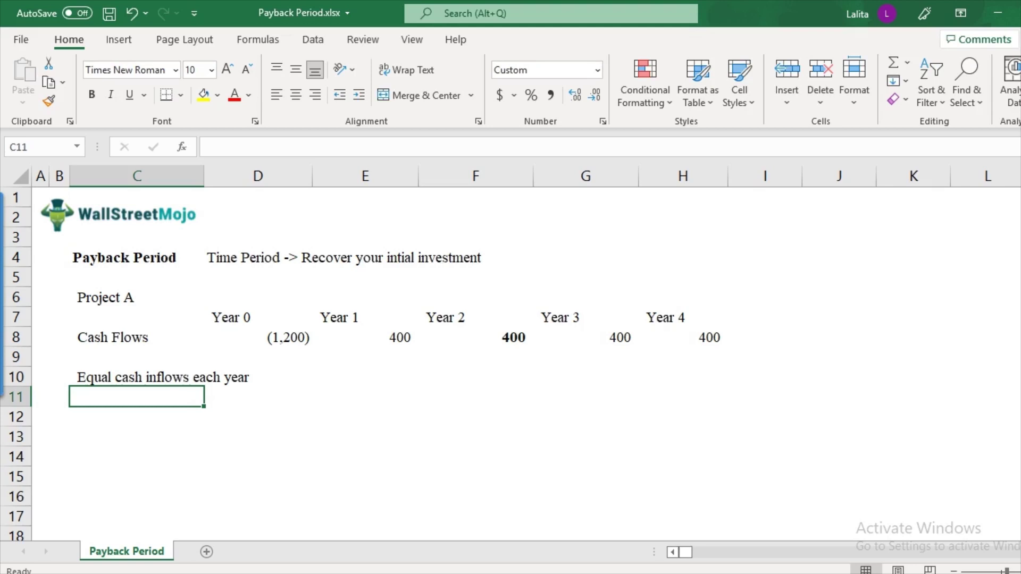
click(136, 377)
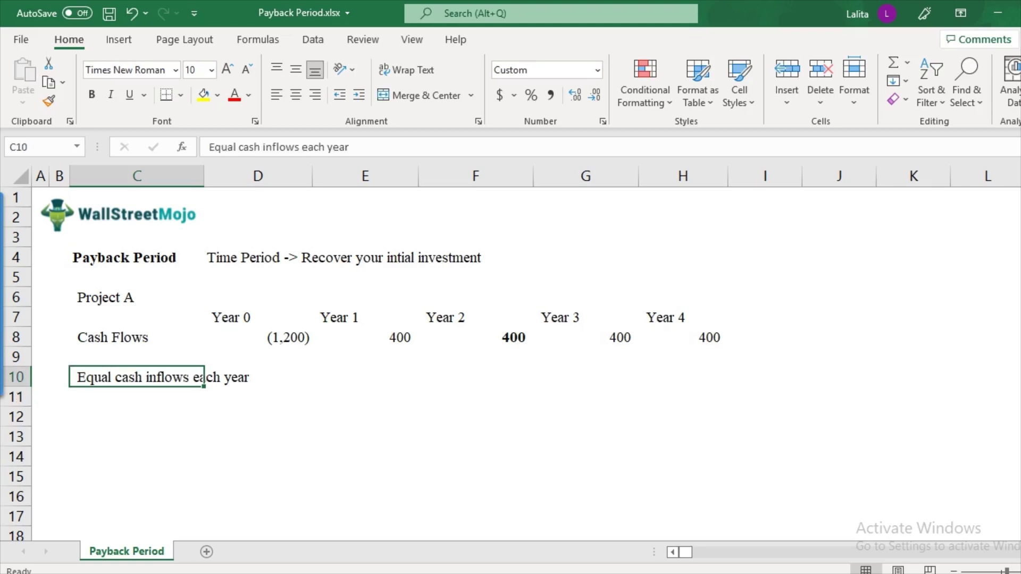
key(ctrl+b)
Step: Enter the label "Payback period" in cell C12 below the note on equal cash inflows
key(Down)
key(Down)
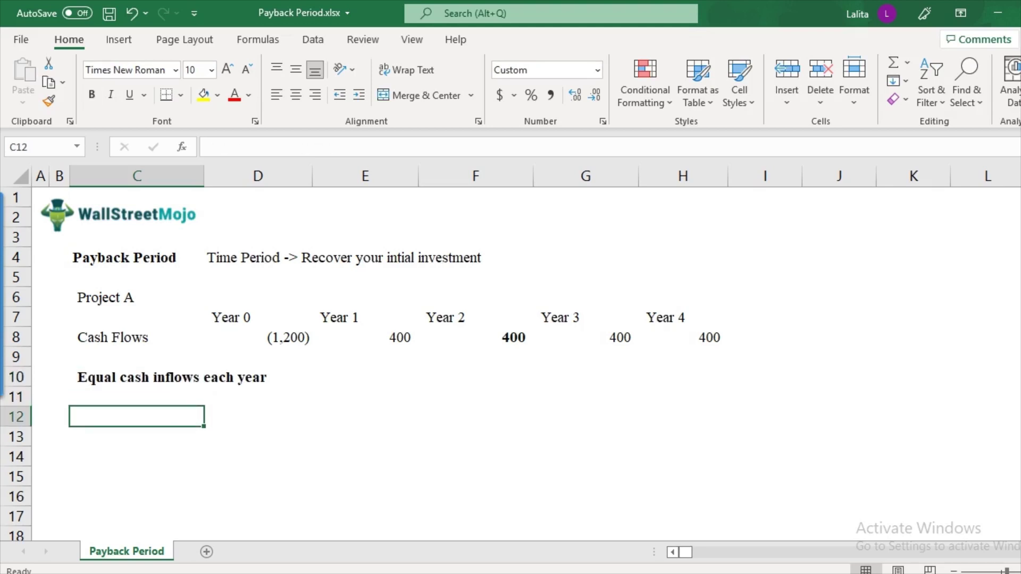
text(Payba)
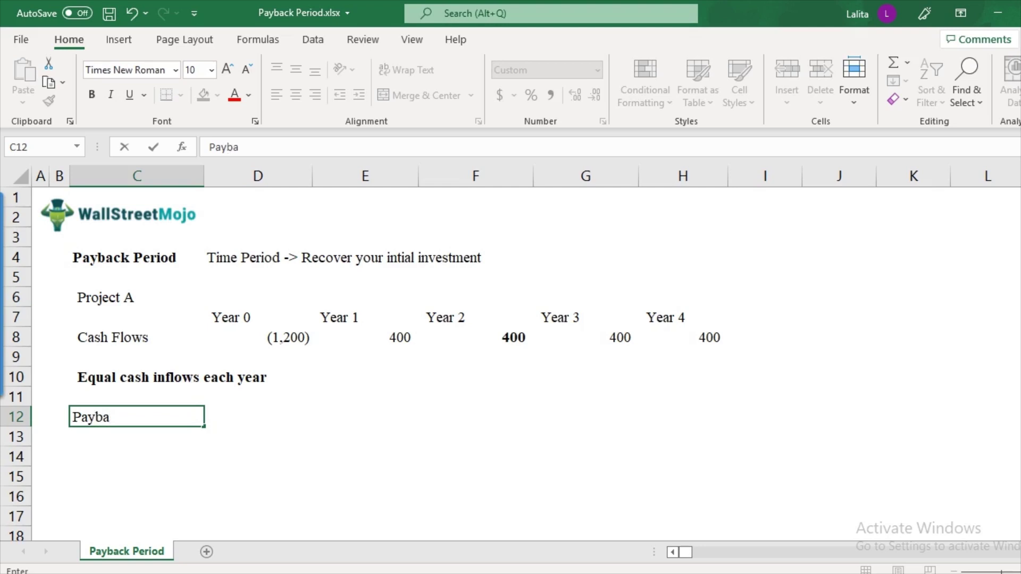
text(ck period)
key(Return)
Step: Calculate the payback period in cell D12 with the formula =-D8/400
key(Up)
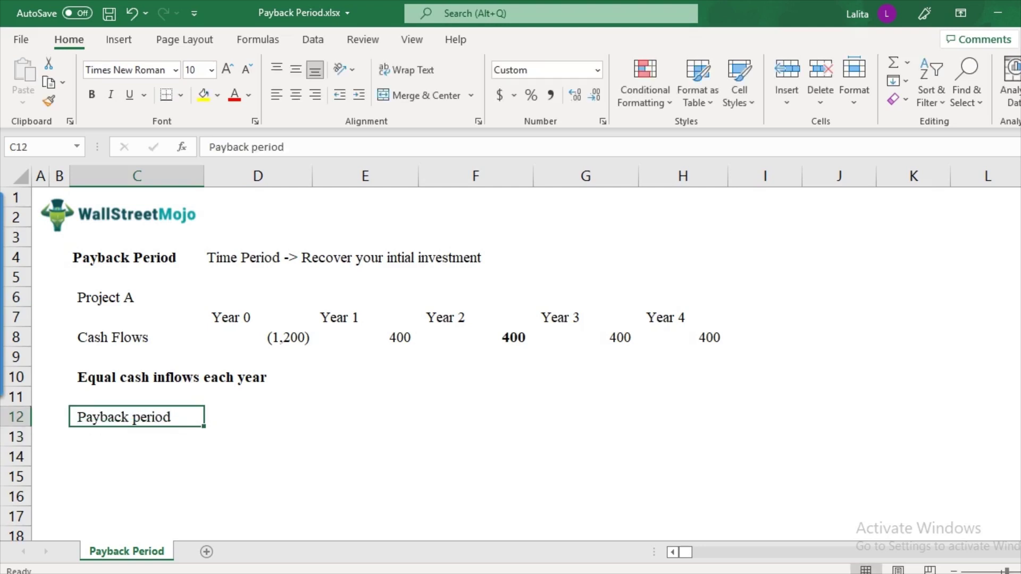
key(Right)
text(=)
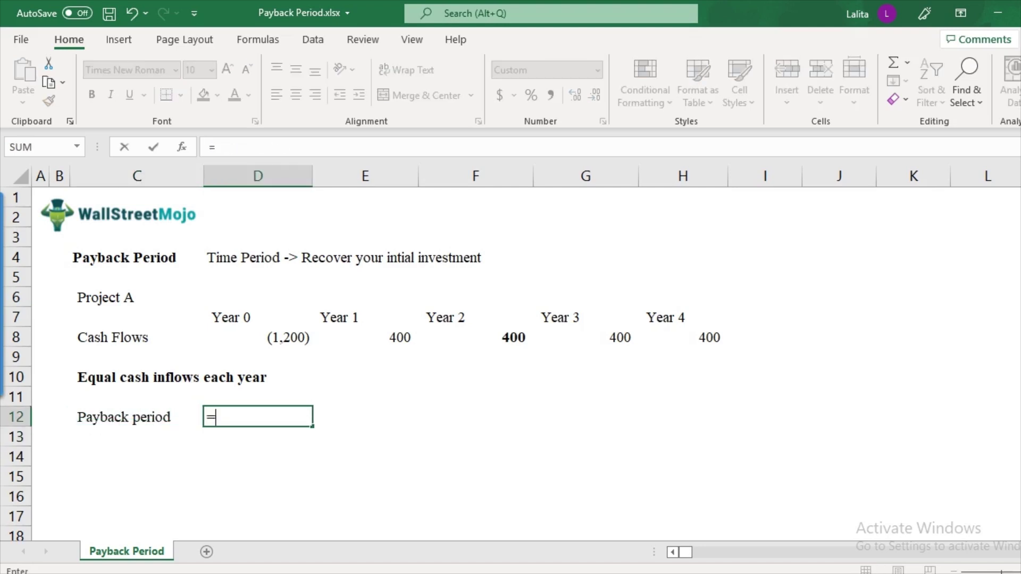
text(-)
key(Up)
key(Up)
key(Up)
key(Up)
text(/)
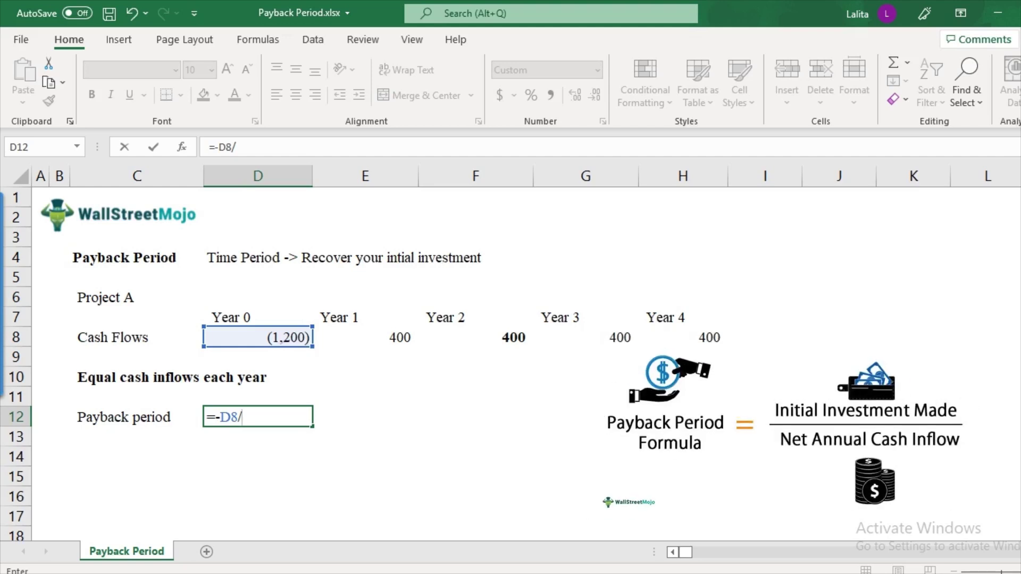
text(400)
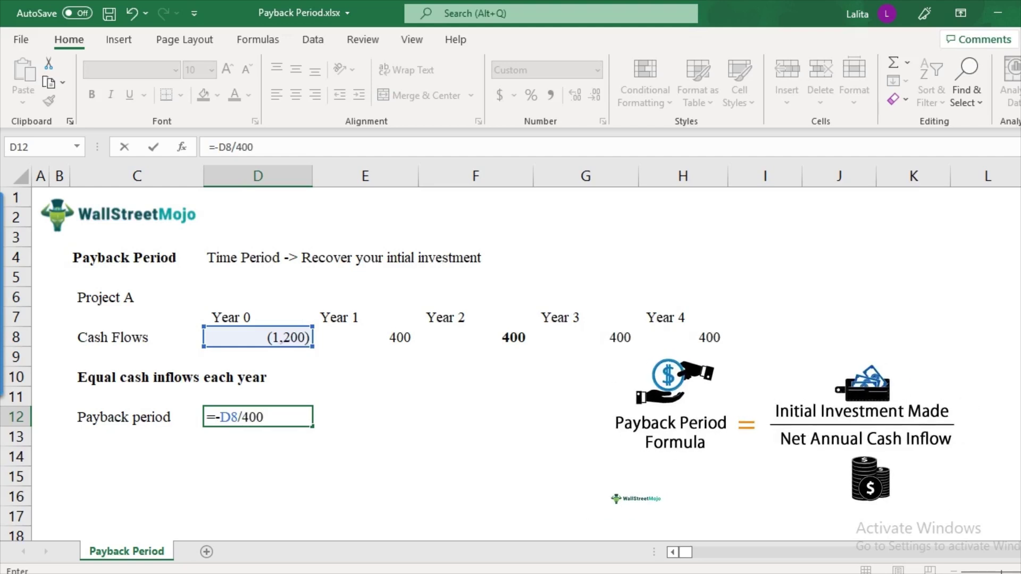
key(Return)
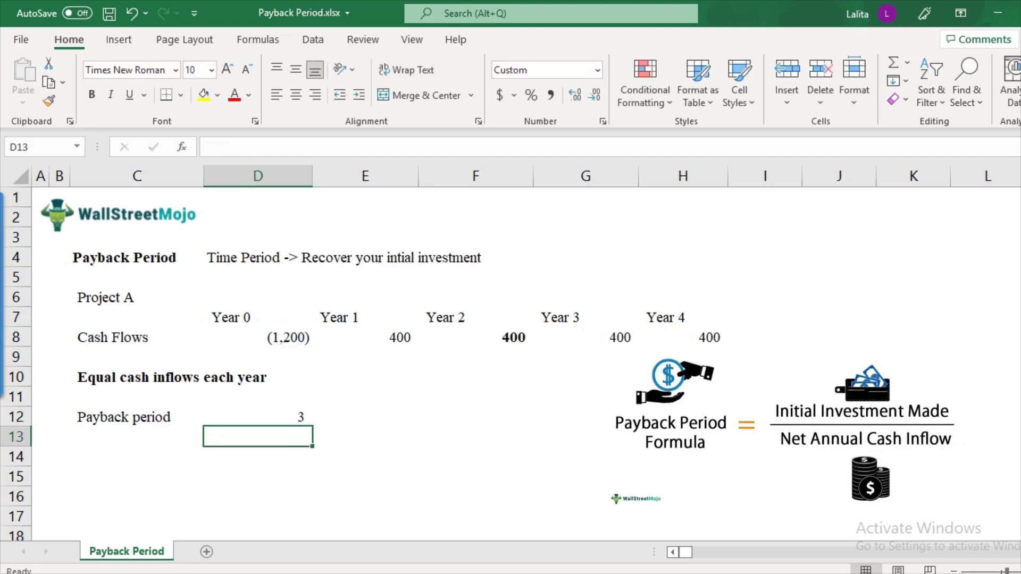
Step: Enter the unit label "years" in cell E12 beside the payback period result
click(365, 417)
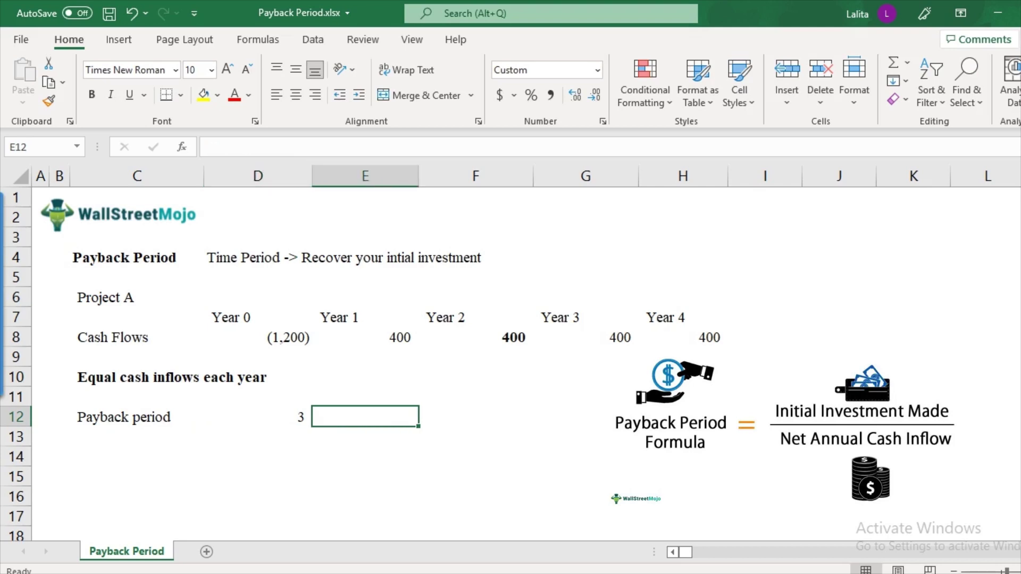
text(years)
key(Return)
Step: Remove the bold formatting from the Year 1 to Year 4 cash flows in cells E8 to H8
key(Up)
key(Up)
key(Up)
key(Up)
key(Up)
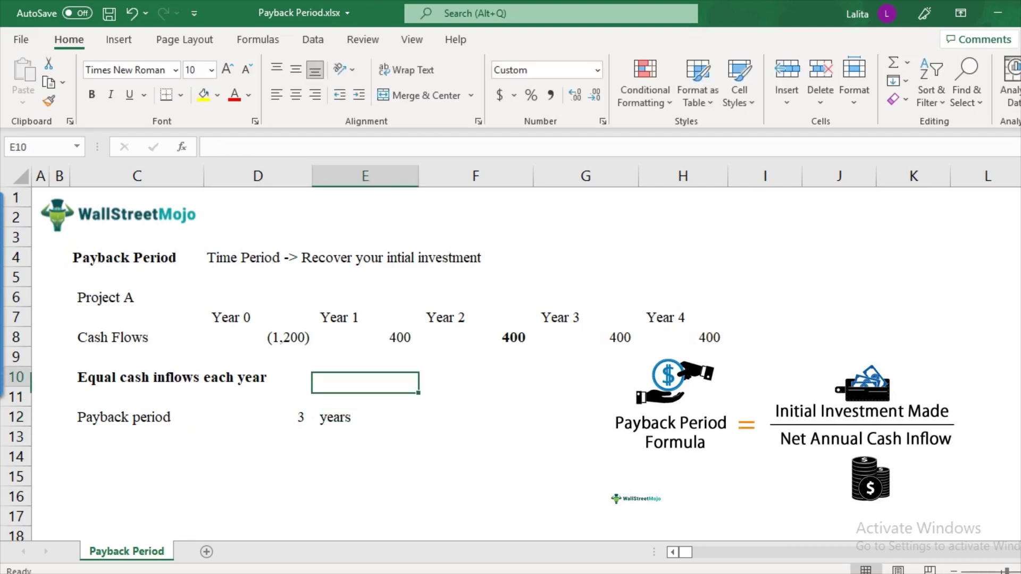
key(shift+Right)
key(shift+Right)
key(shift+Right)
key(ctrl+b)
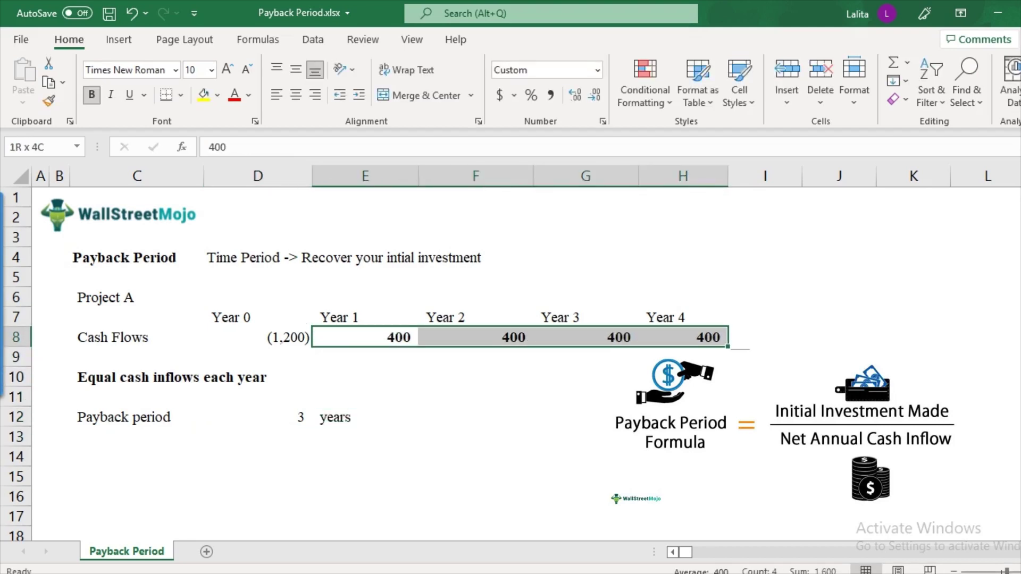
key(ctrl+b)
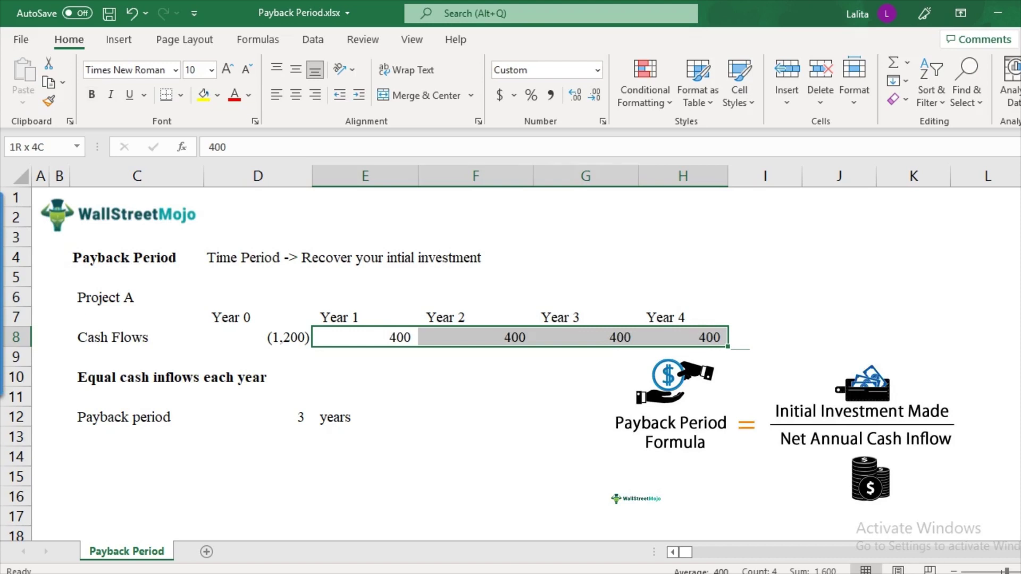
Step: Compare the initial investment in D8 with the Year 1 to Year 3 cash inflows in cells E8 to G8
key(Down)
key(Up)
key(shift+Right)
key(shift+Right)
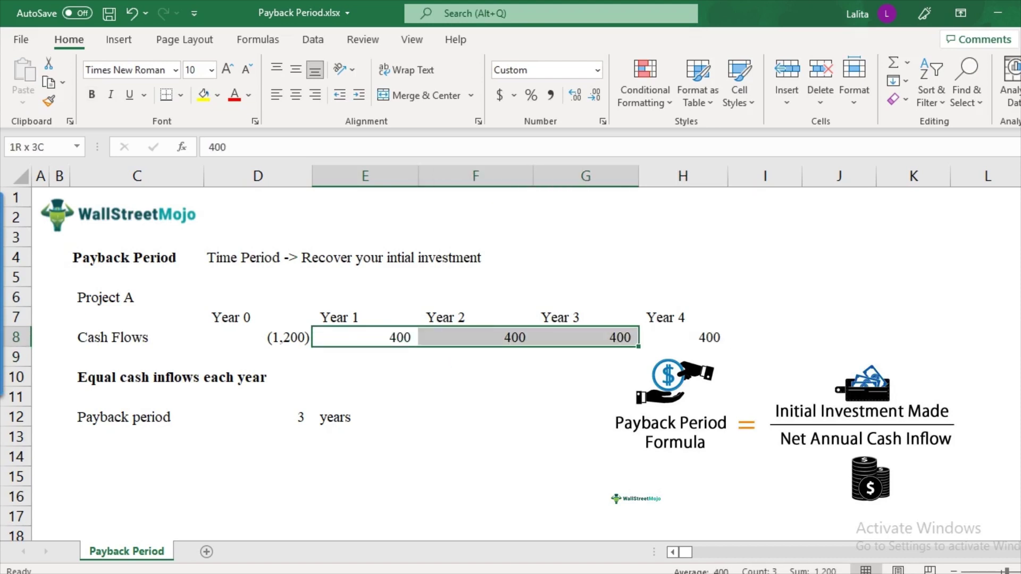
click(258, 337)
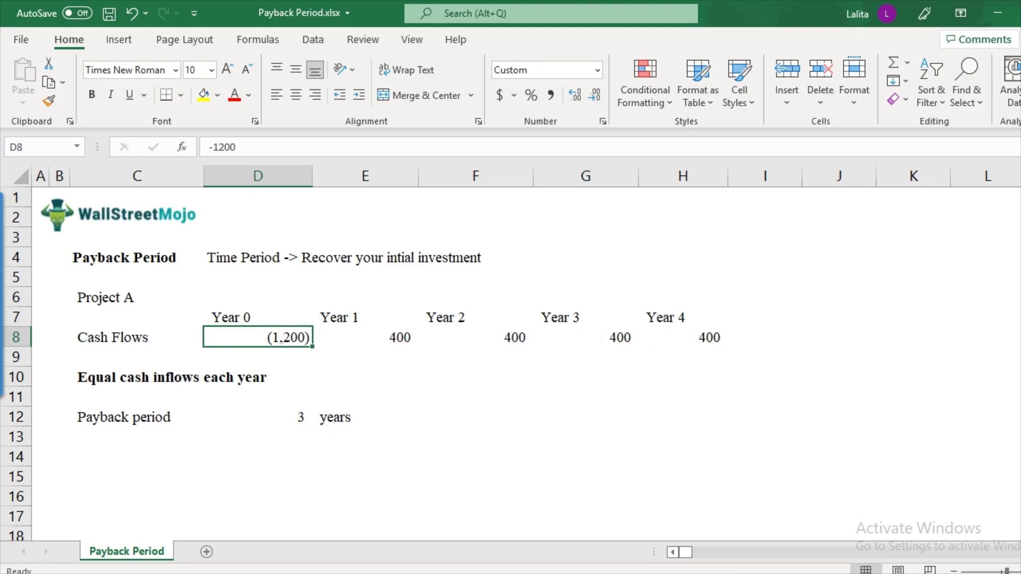
click(365, 337)
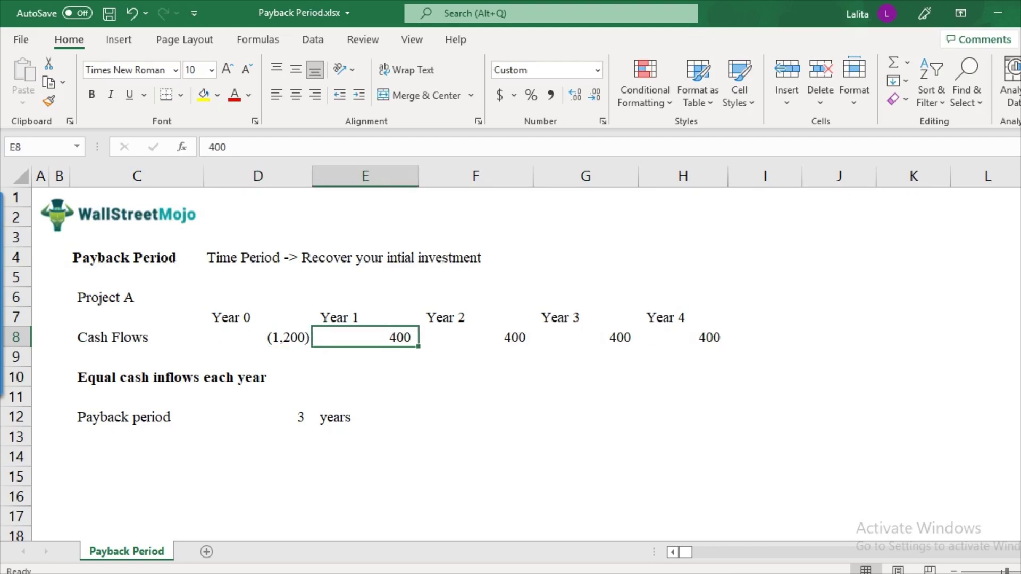
key(Right)
key(Right)
key(Left)
key(Left)
key(shift+Right)
key(shift+Right)
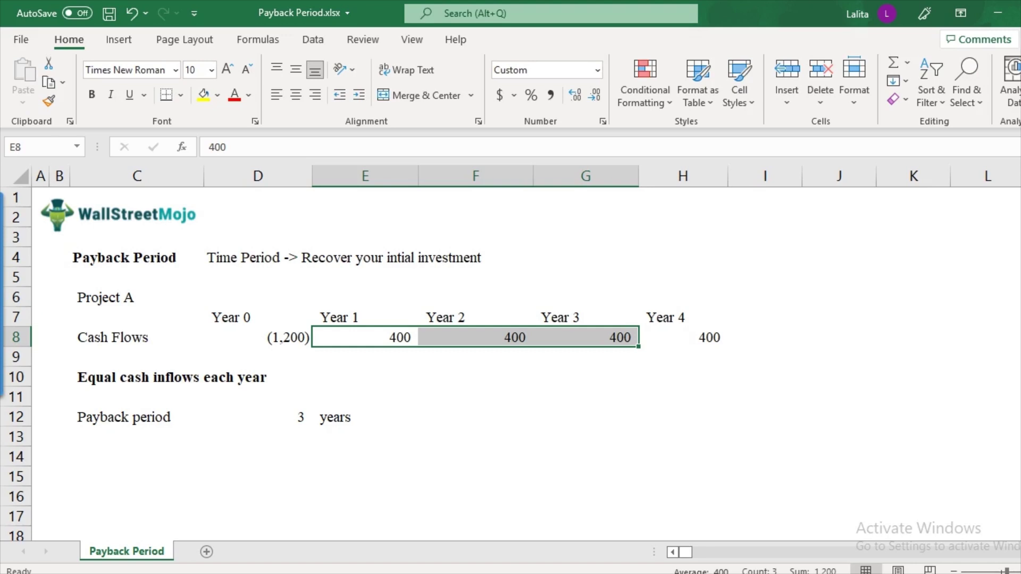
key(shift+Left)
key(shift+Left)
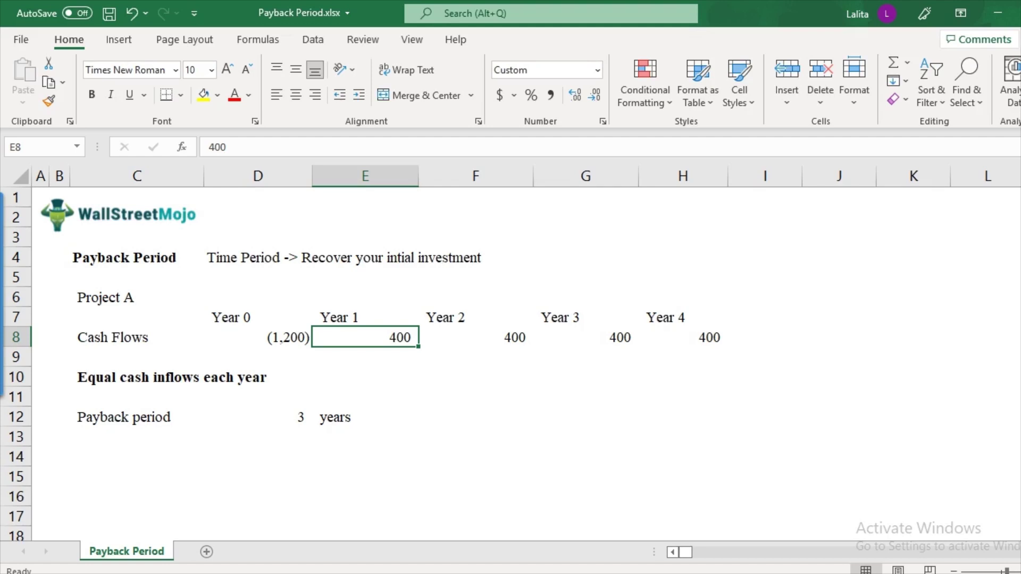
key(Right)
key(Right)
key(Left)
key(Left)
Step: Set the cash flow for each of Years 1 to 4 in cells E8 to H8 to 300
text(30)
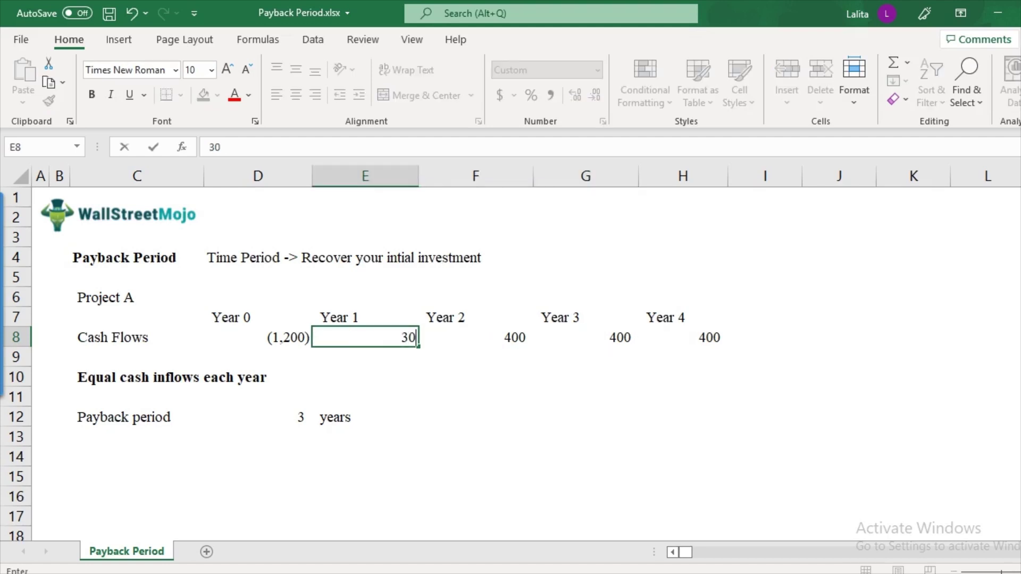
text(0)
key(Right)
text(300)
key(Right)
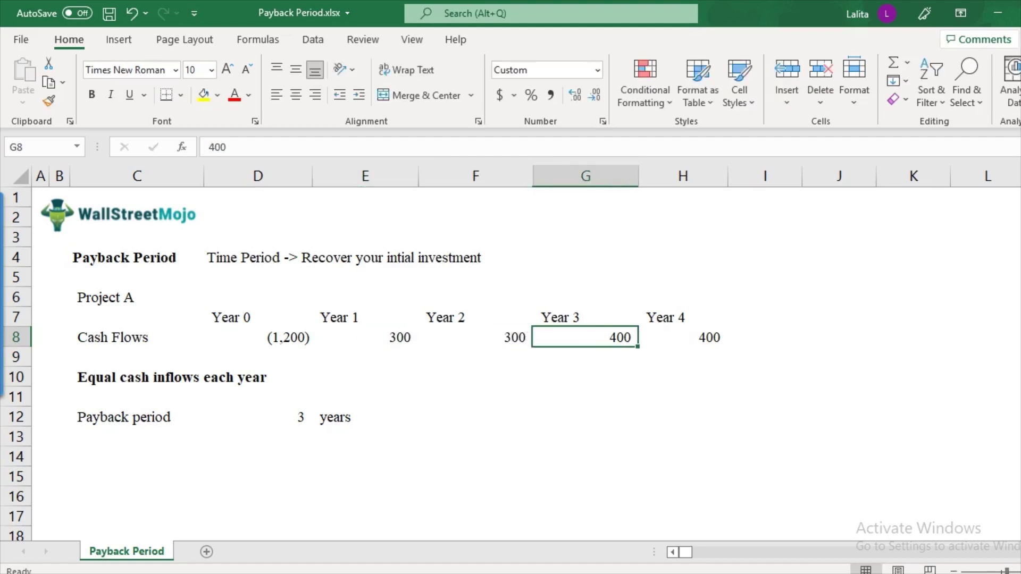
text(300)
click(682, 337)
text(3)
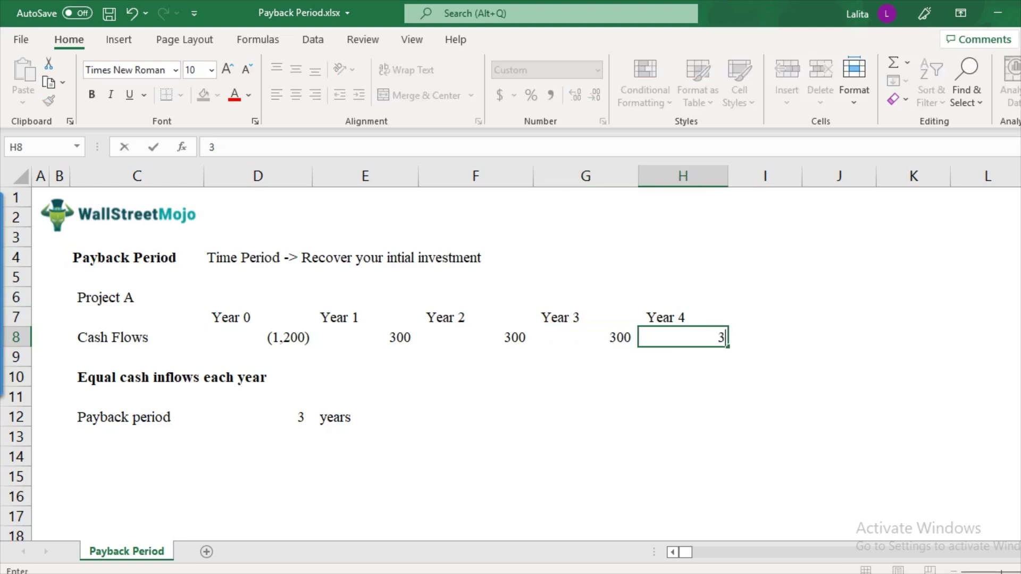
text(00)
key(Return)
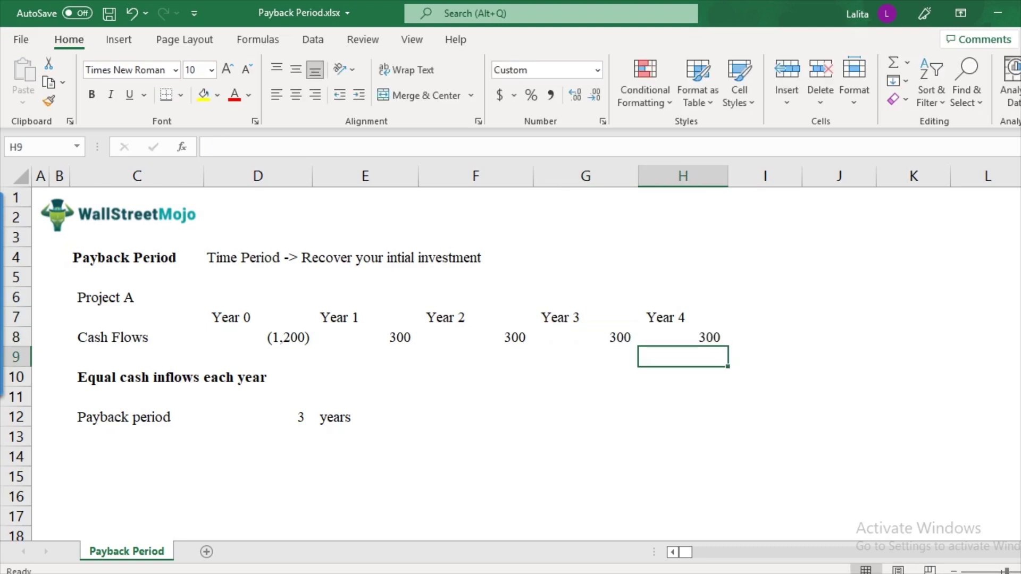
Step: Change the payback period formula in cell D12 to =-D8/300
click(365, 337)
click(476, 337)
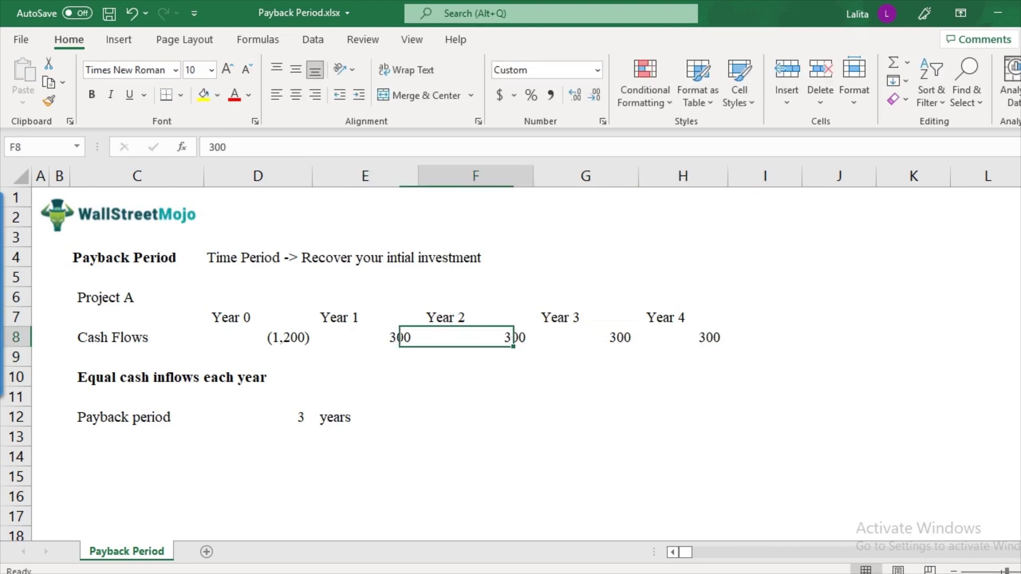
click(586, 337)
click(682, 337)
drag(365, 337, 682, 337)
click(258, 417)
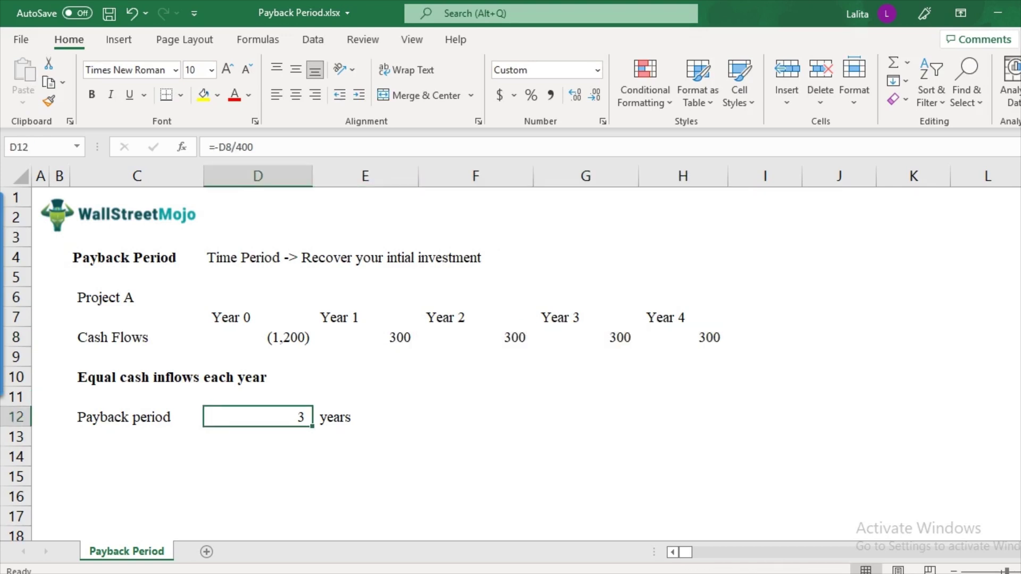
double_click(258, 417)
key(Left)
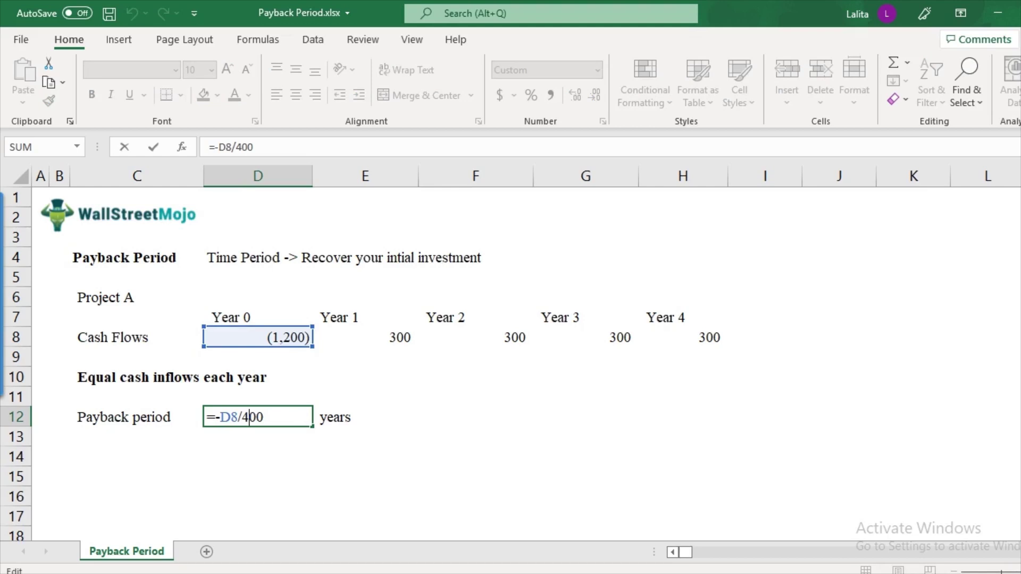
key(BackSpace)
text(3)
key(Return)
key(Up)
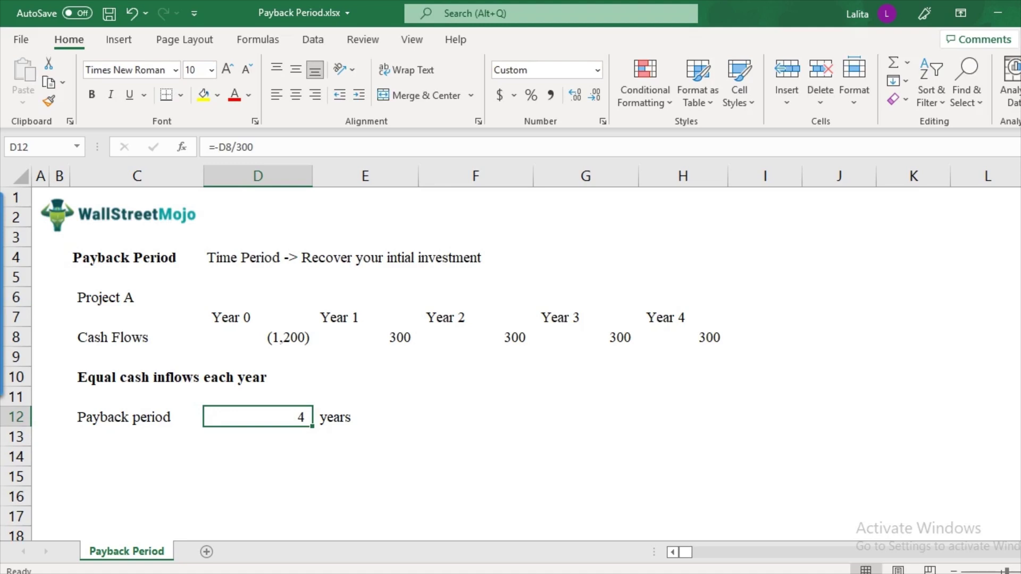
Step: Set the cash flow for each of Years 1 to 4 in cells E8 to H8 to 500
key(Right)
key(Up)
key(Up)
key(Up)
key(Up)
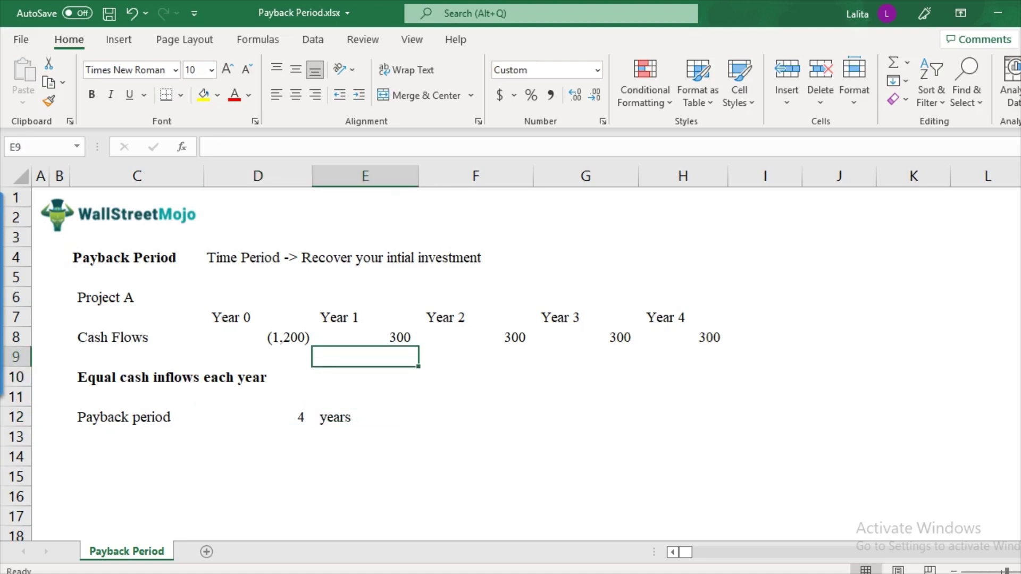
text(500)
key(Right)
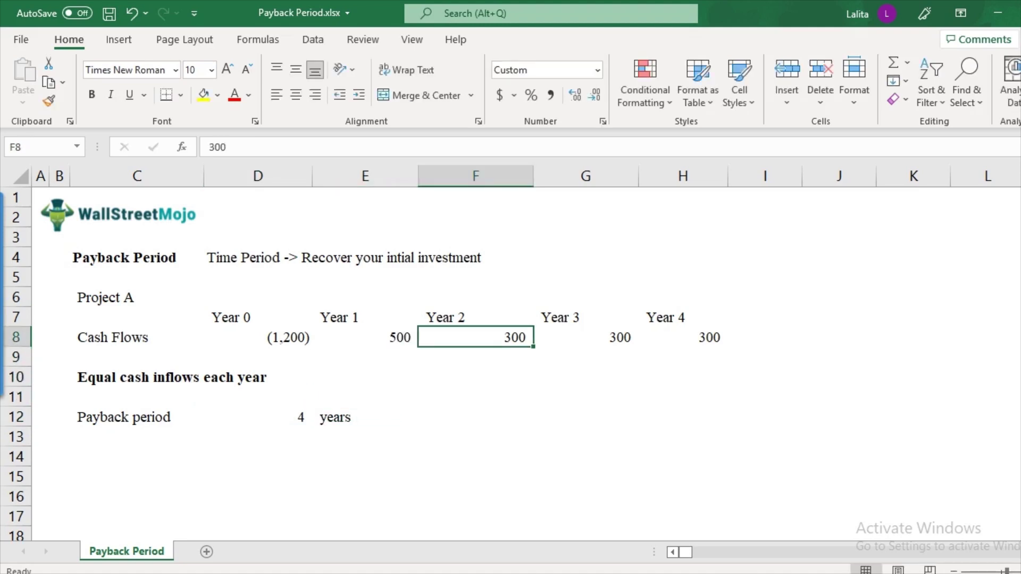
text(500)
key(Right)
text(500)
key(Right)
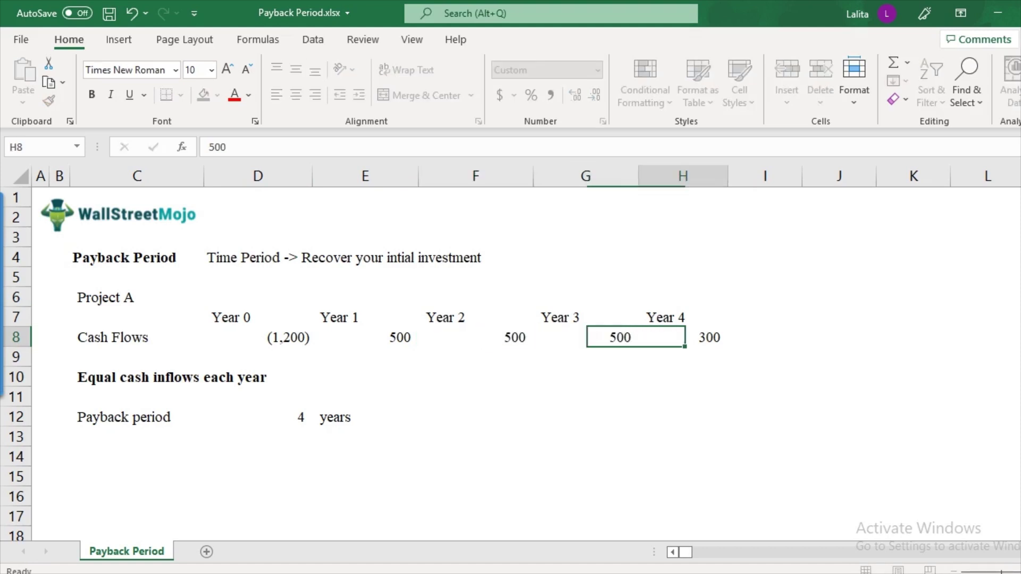
text(500)
key(Return)
Step: Change the payback period formula in cell D12 to =-D8/500 and format it in comma style with two decimals
key(Left)
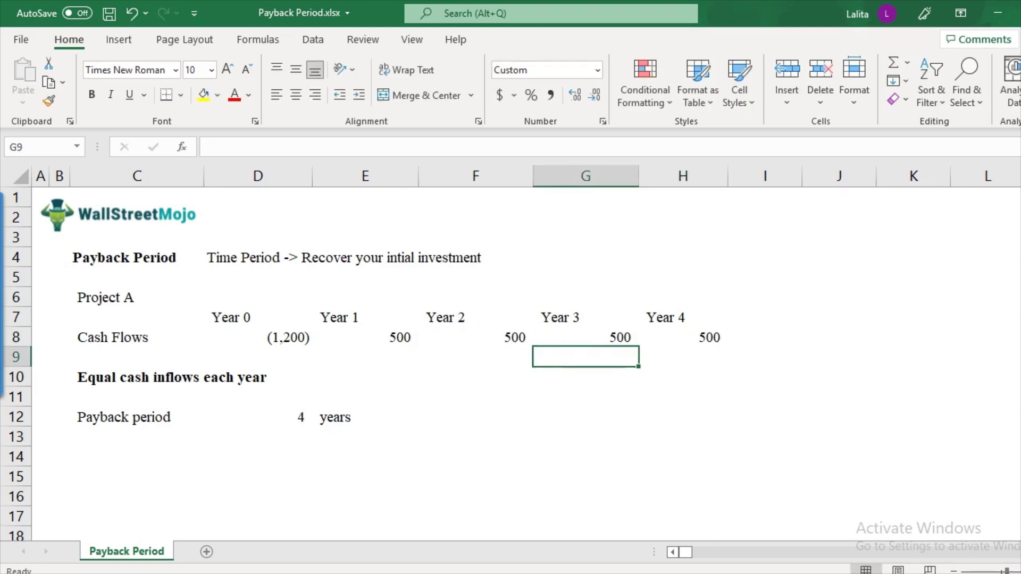
key(Left)
key(Left)
key(Left)
key(Down)
key(Down)
key(Down)
key(F2)
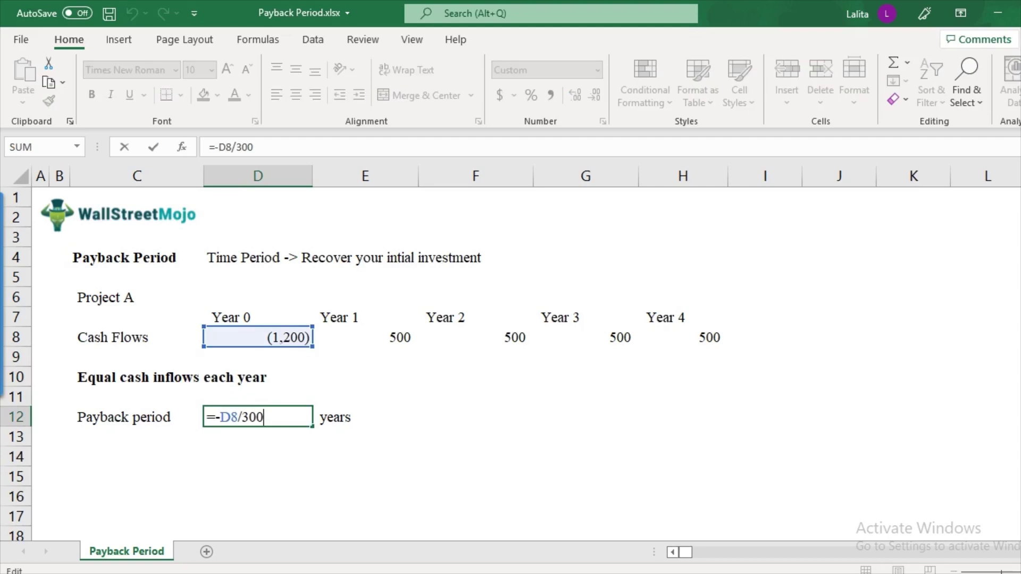
key(Left)
key(Left)
key(BackSpace)
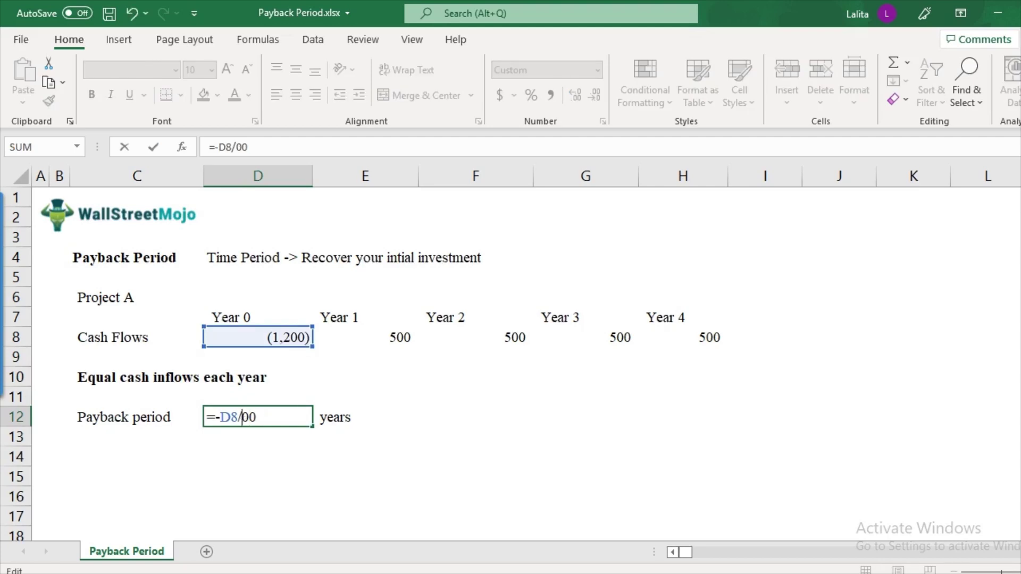
text(5)
key(Return)
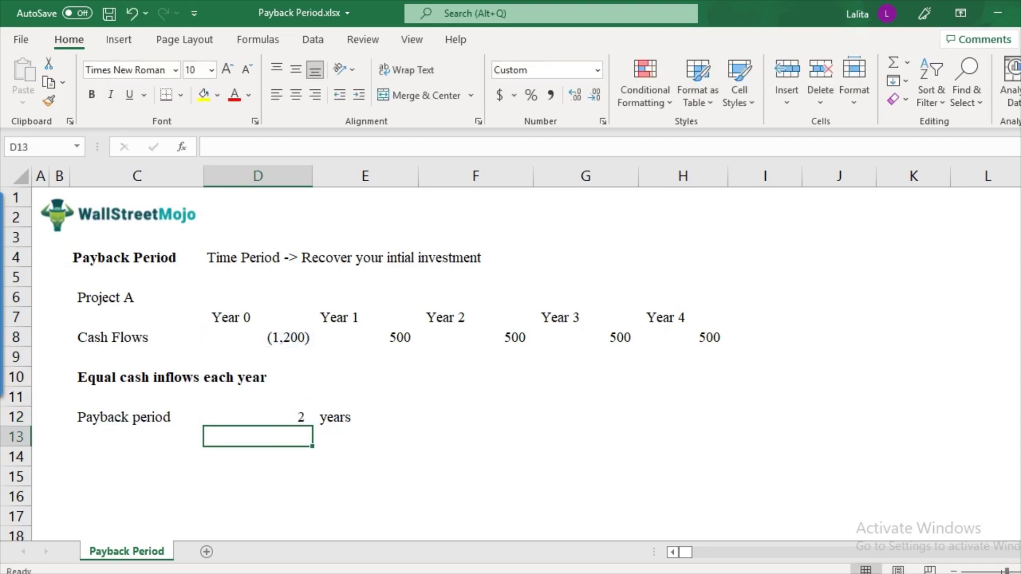
key(Up)
click(550, 95)
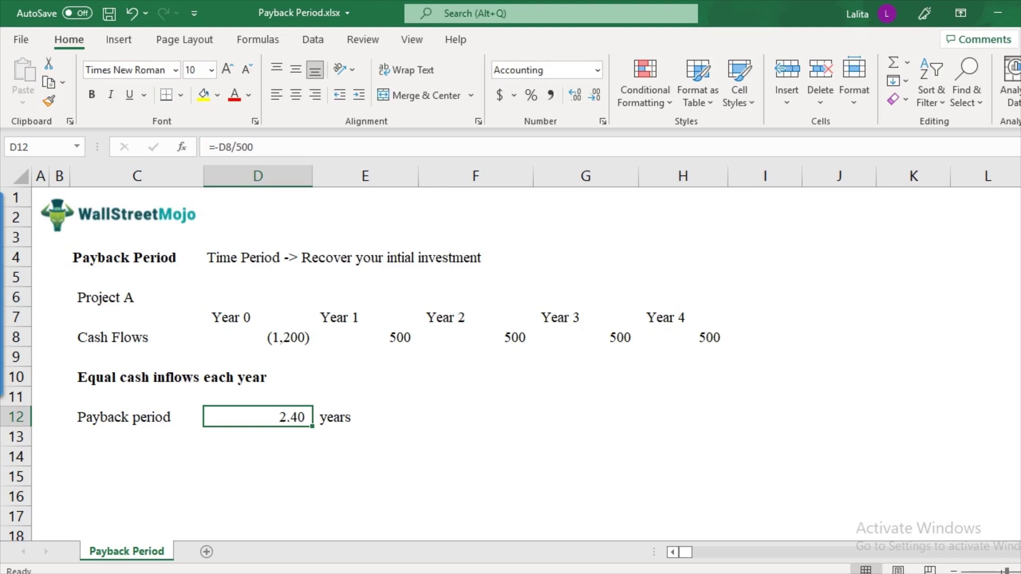
Step: Review the Year 1 to Year 4 cash inflows against the payback period and the note on equal cash inflows
drag(365, 337, 476, 337)
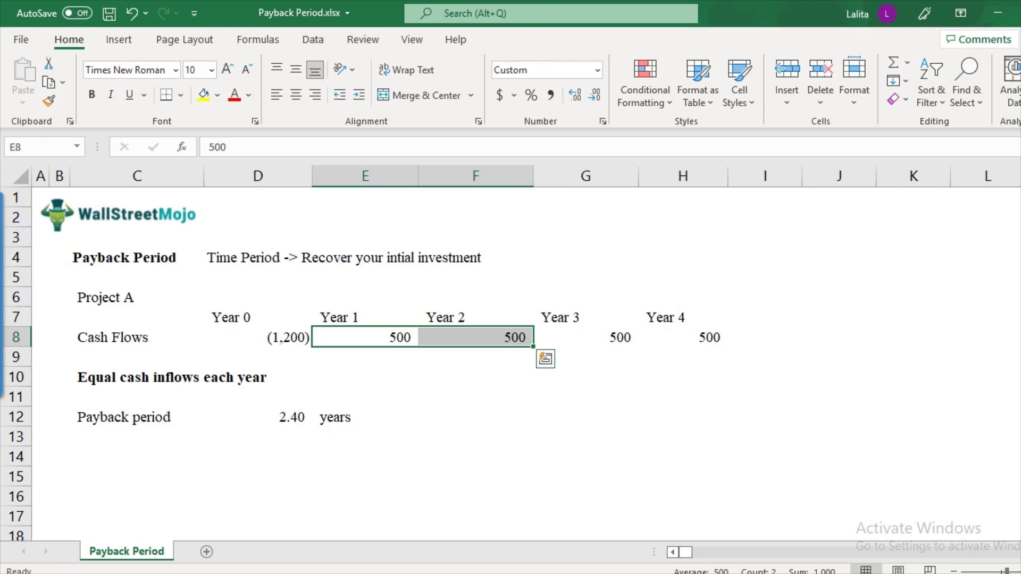
click(586, 337)
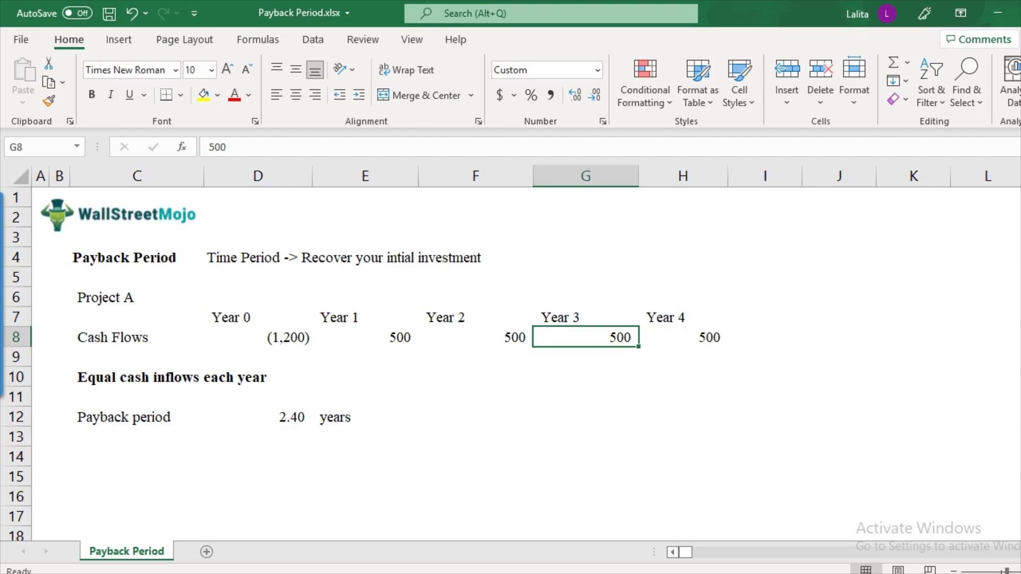
click(258, 417)
click(585, 337)
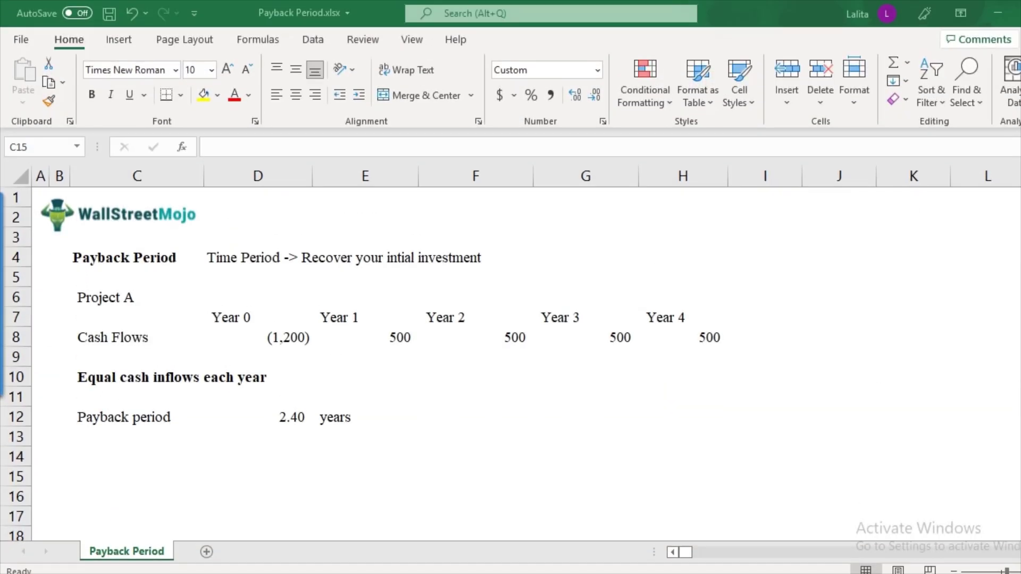
click(137, 377)
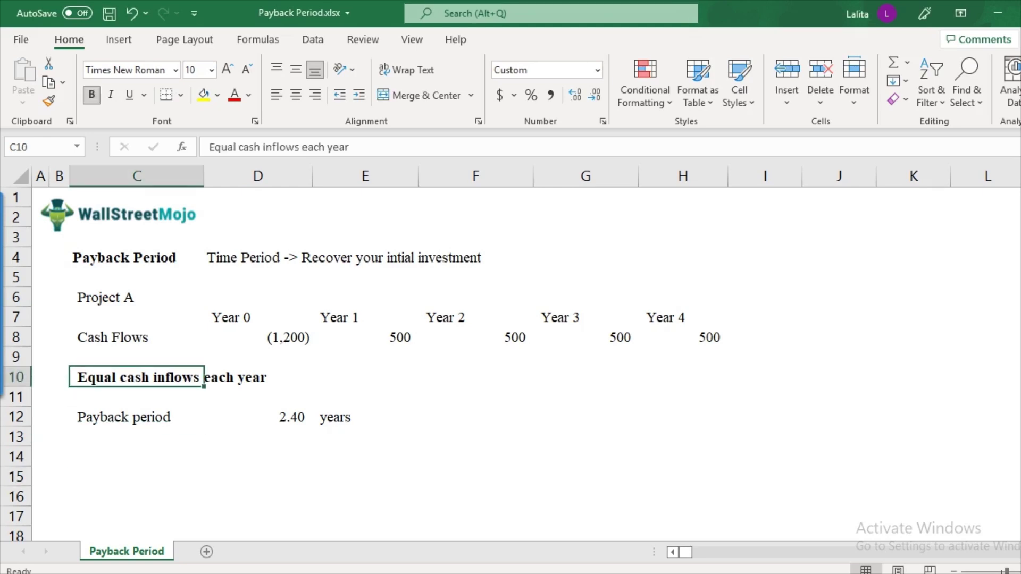
drag(372, 337, 692, 337)
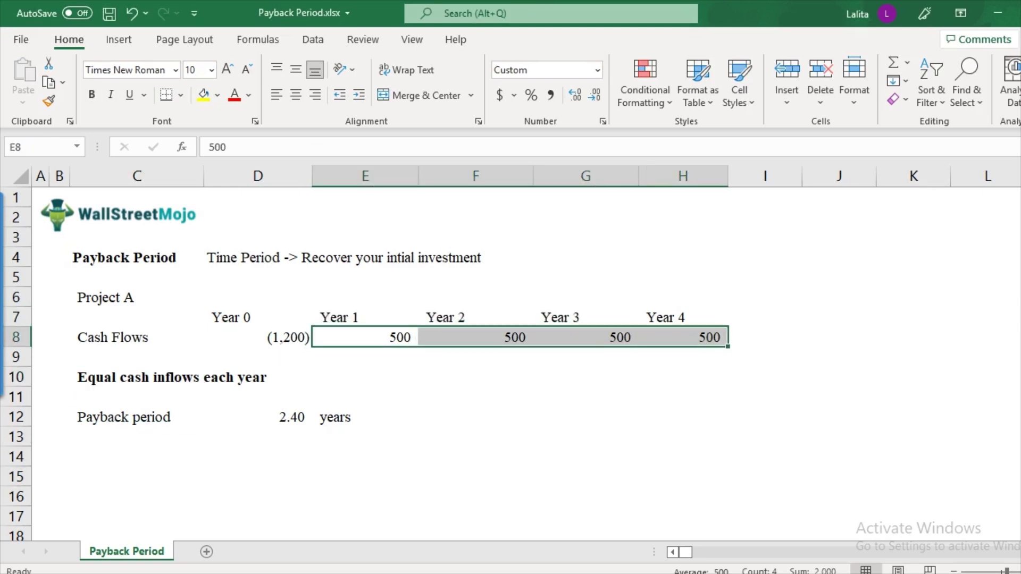
Step: Add the bold heading "Unequal cash flows" in cell C15 below the equal-inflows payback period
scroll(379, 364, down, 1)
click(136, 416)
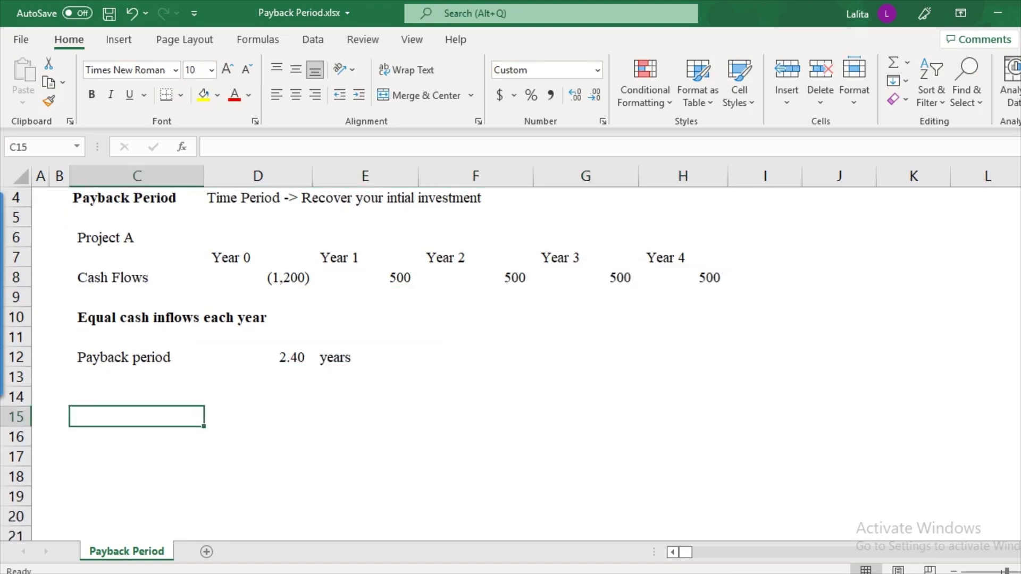
text(Unequal ca)
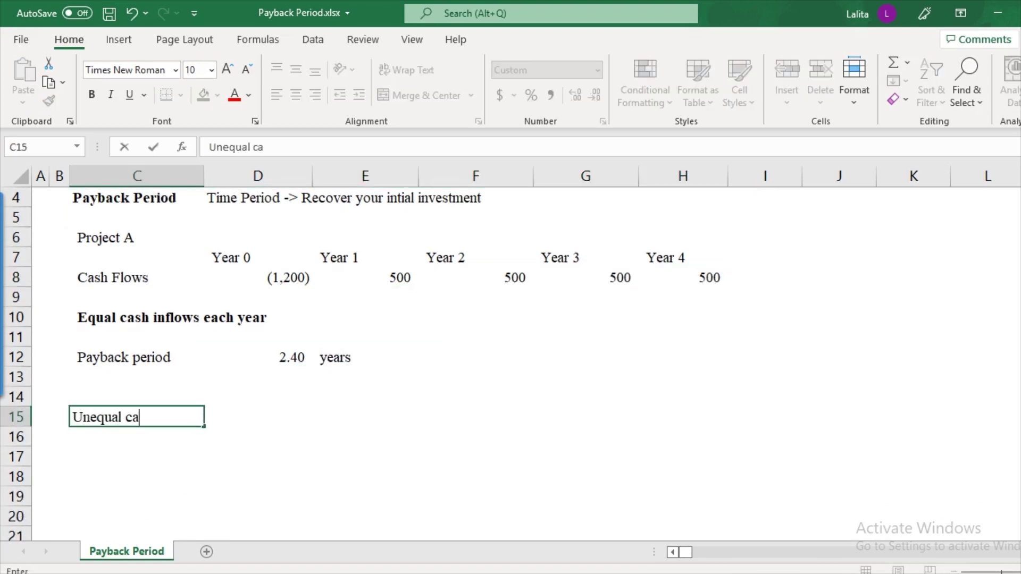
text(sh flows)
key(Return)
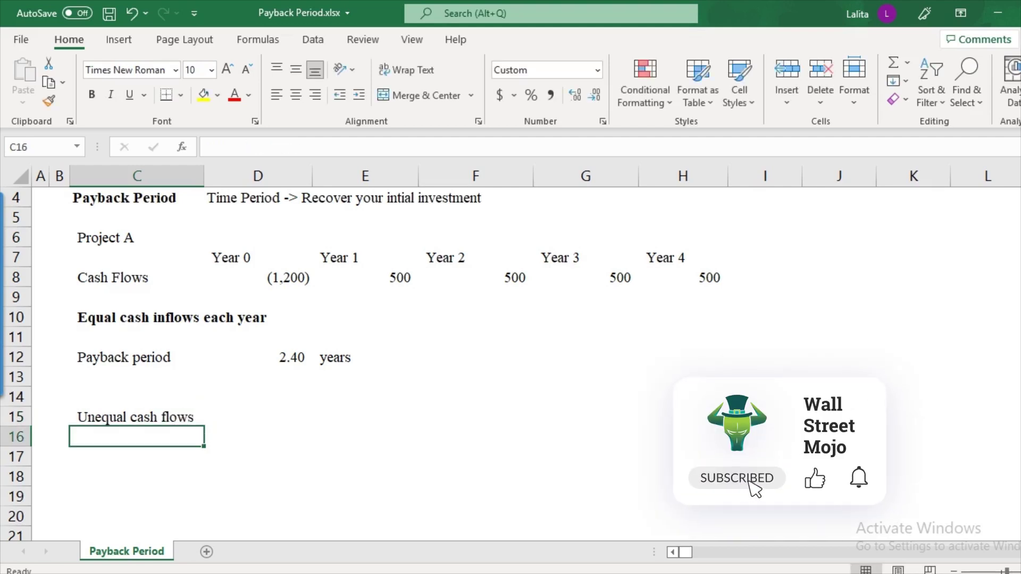
click(137, 417)
key(ctrl+b)
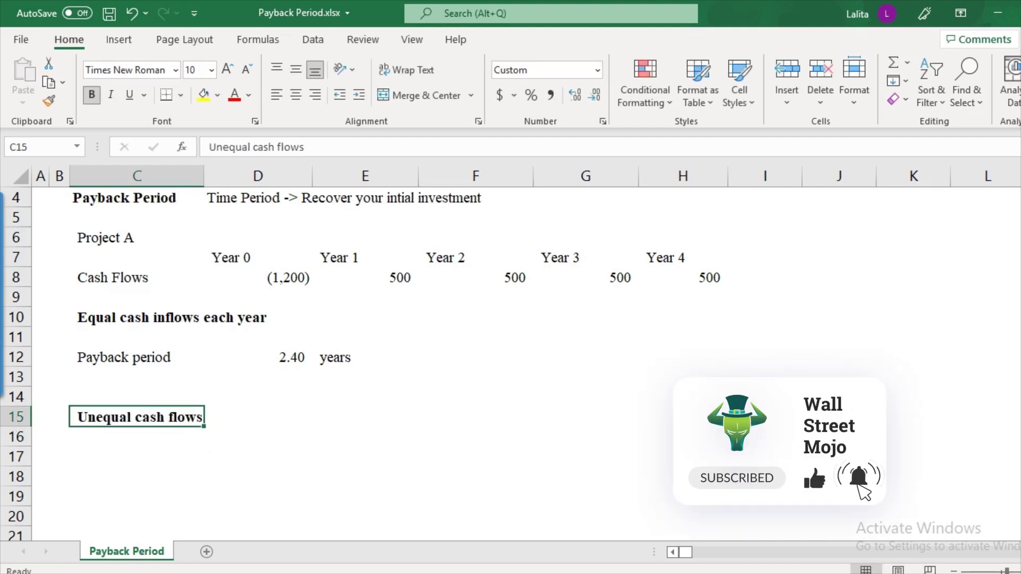
Step: Copy the Project A cash flow table in C6:H8 to the area starting at cell C18
scroll(437, 364, up, 1)
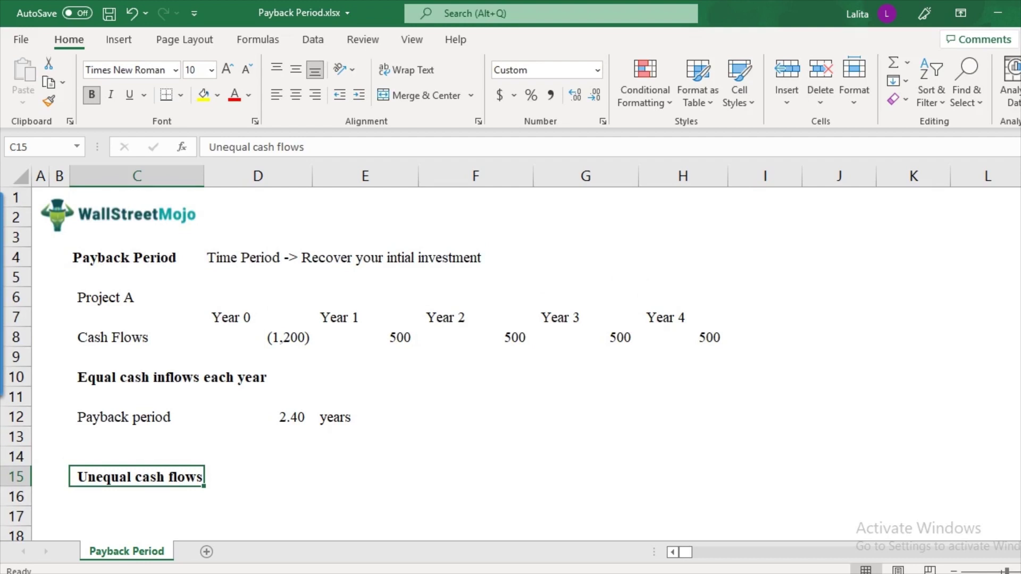
drag(137, 298, 691, 339)
key(ctrl+c)
scroll(510, 364, down, 3)
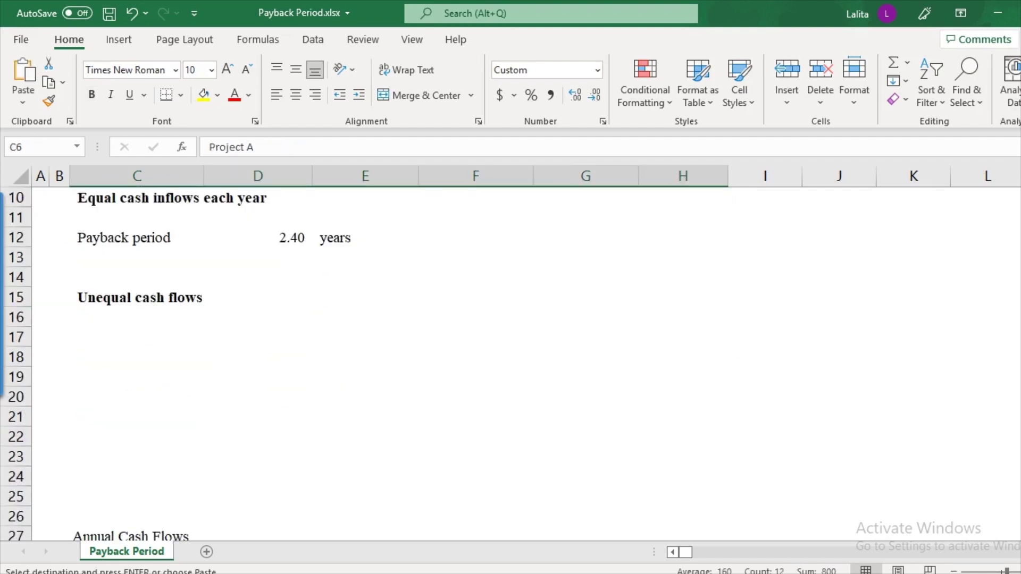
click(137, 357)
key(ctrl+v)
Step: Rename the copied table's title in cell C18 to Project B
double_click(137, 357)
key(BackSpace)
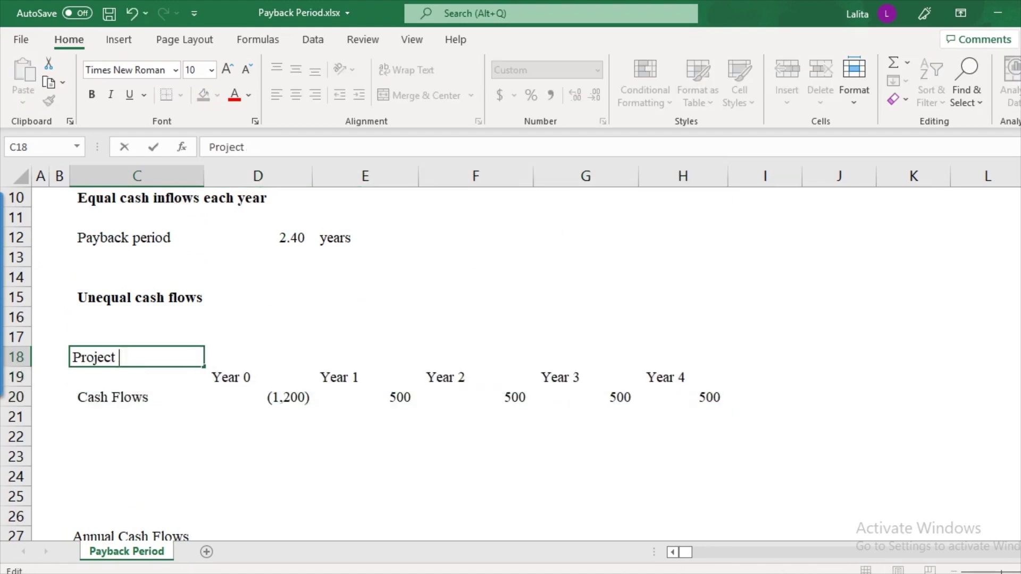
text(B)
key(Return)
Step: Set Project B's Year 1 cash flow in cell E20 to 400
key(Down)
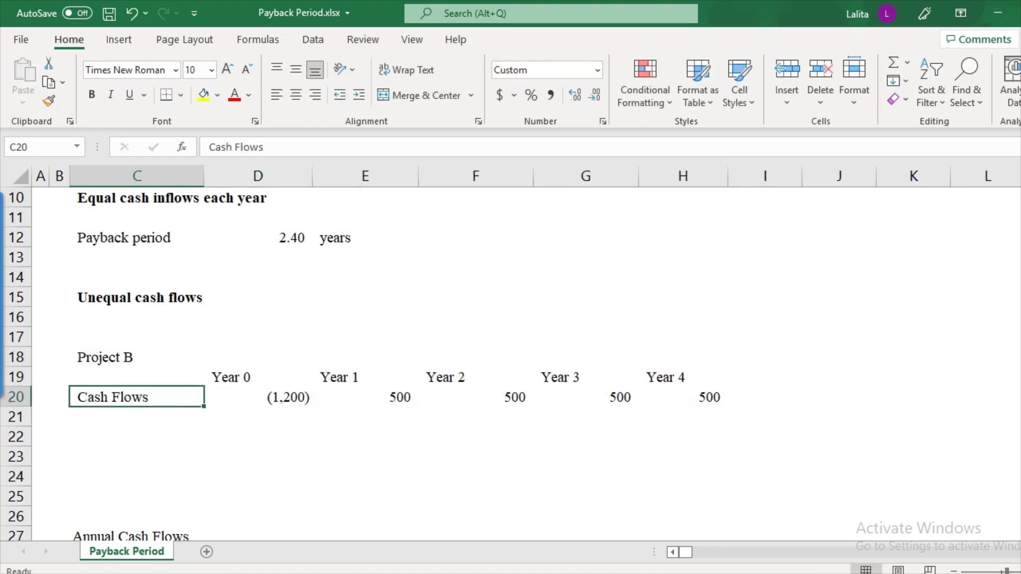
key(Right)
key(Right)
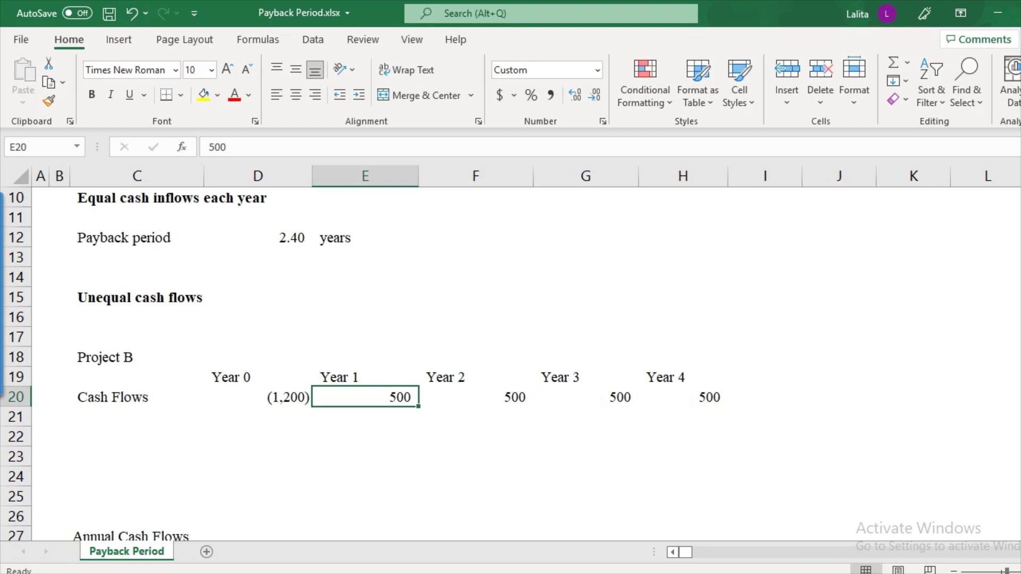
key(F2)
key(BackSpace)
key(BackSpace)
key(BackSpace)
text(400)
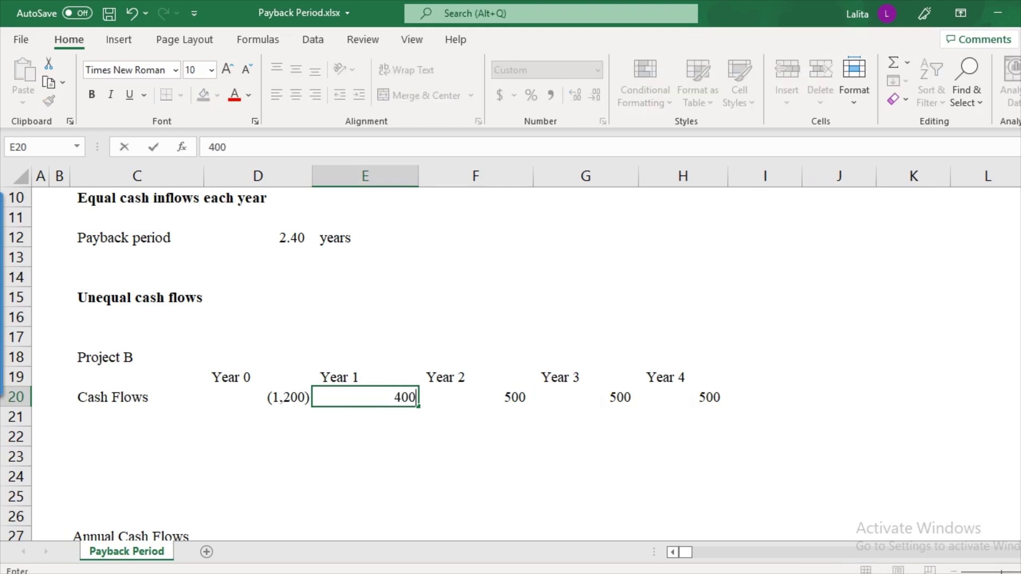
key(Tab)
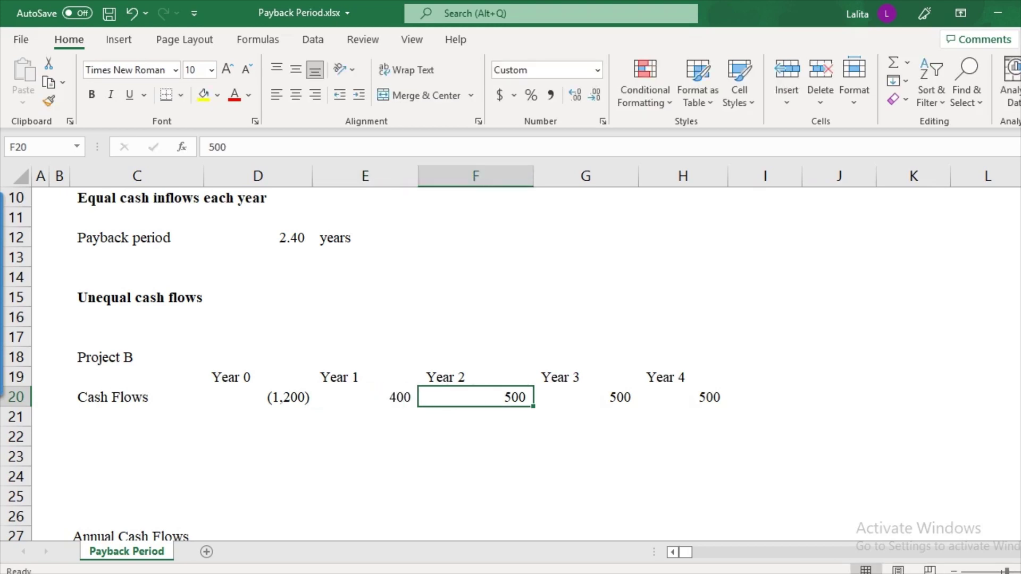
Step: Set Project B's Year 3 and Year 4 cash flows in cells G20 and H20 to 600 each
key(Tab)
text(600)
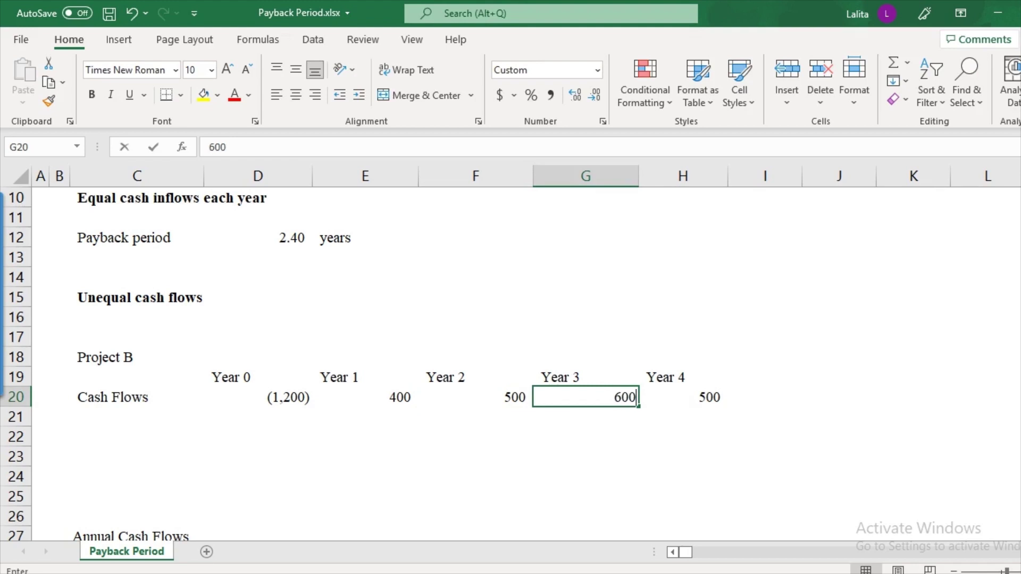
key(Tab)
text(600)
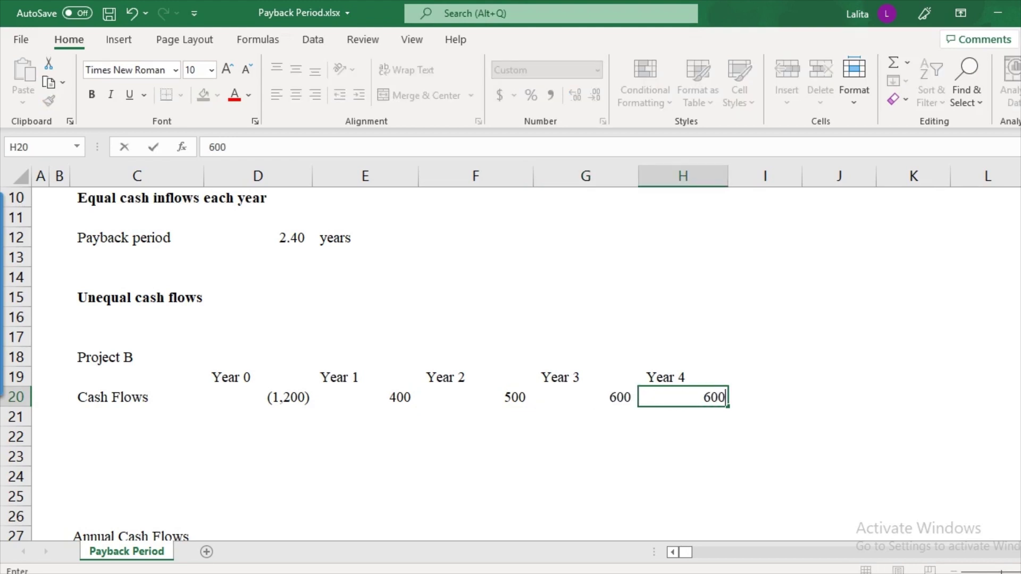
key(Return)
click(683, 397)
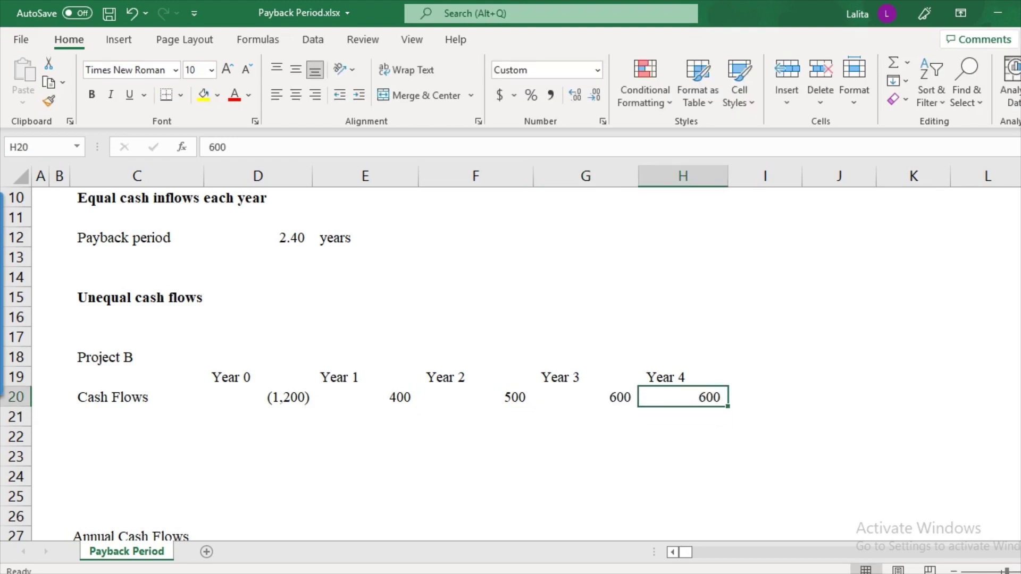
Step: Enter the label "Payback Period" in cell C22 below Project B's cash flows
key(Left)
key(Left)
key(Left)
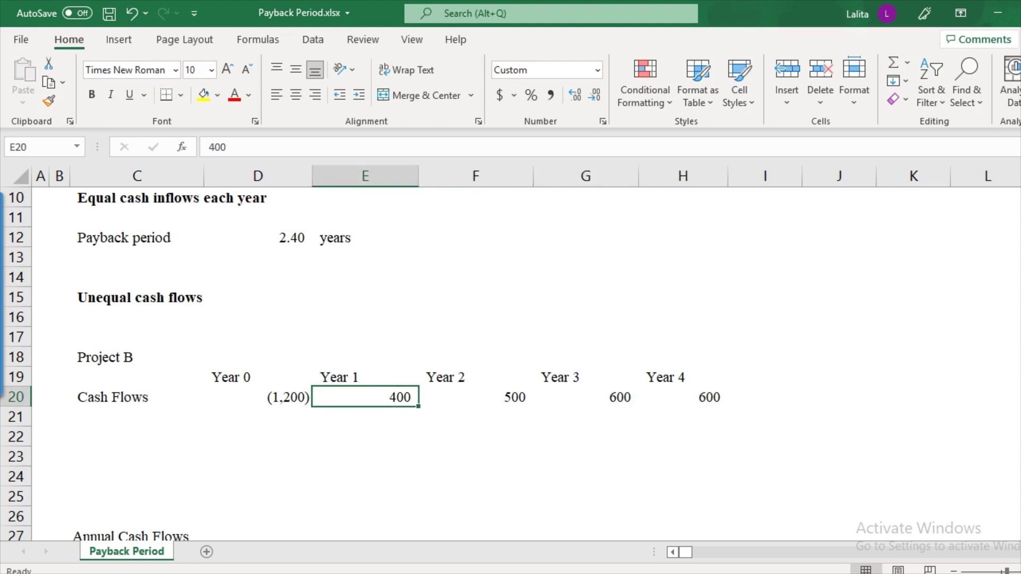
key(Left)
key(Left)
key(Down)
key(Down)
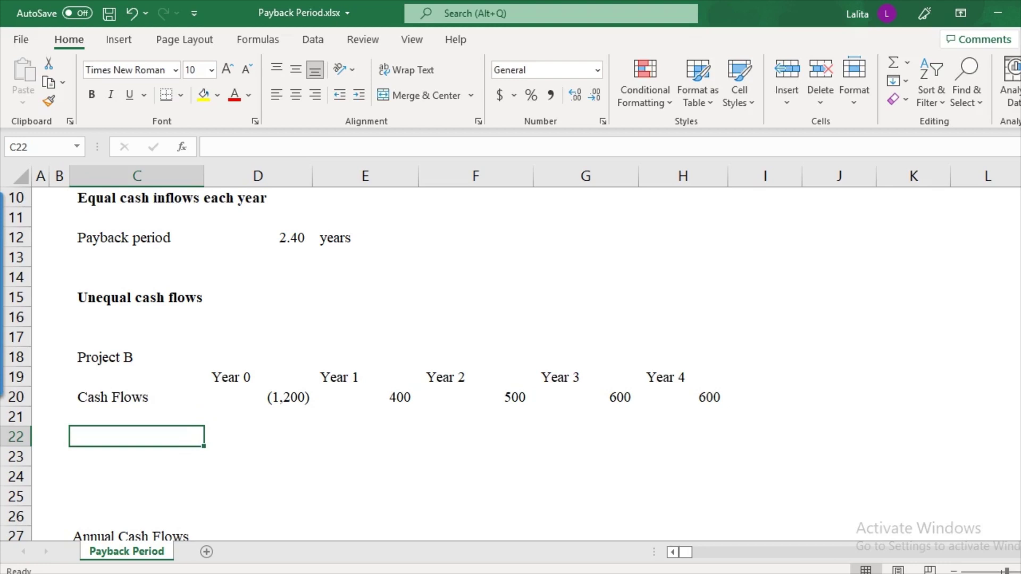
text(Payback )
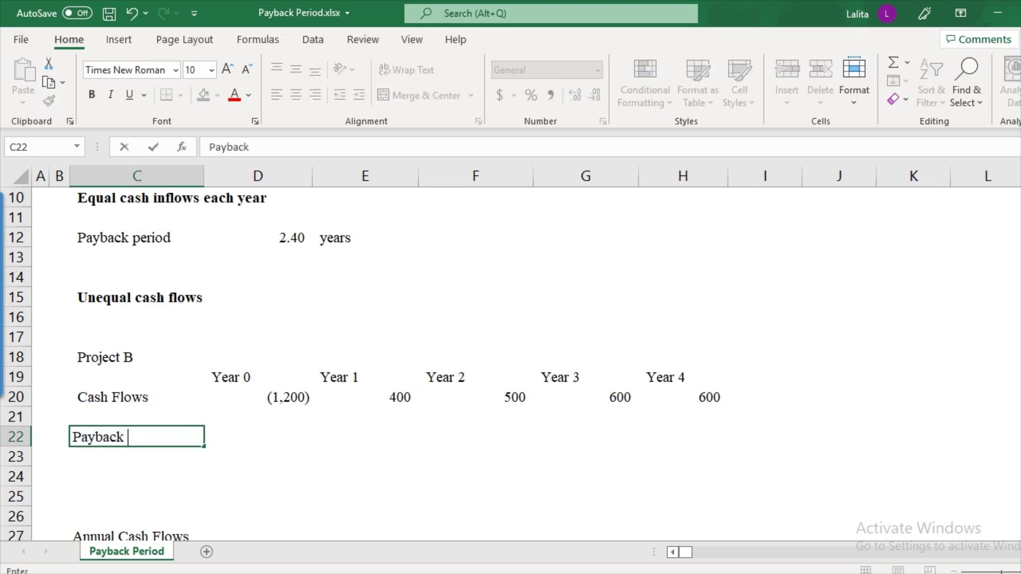
text(Period)
key(Return)
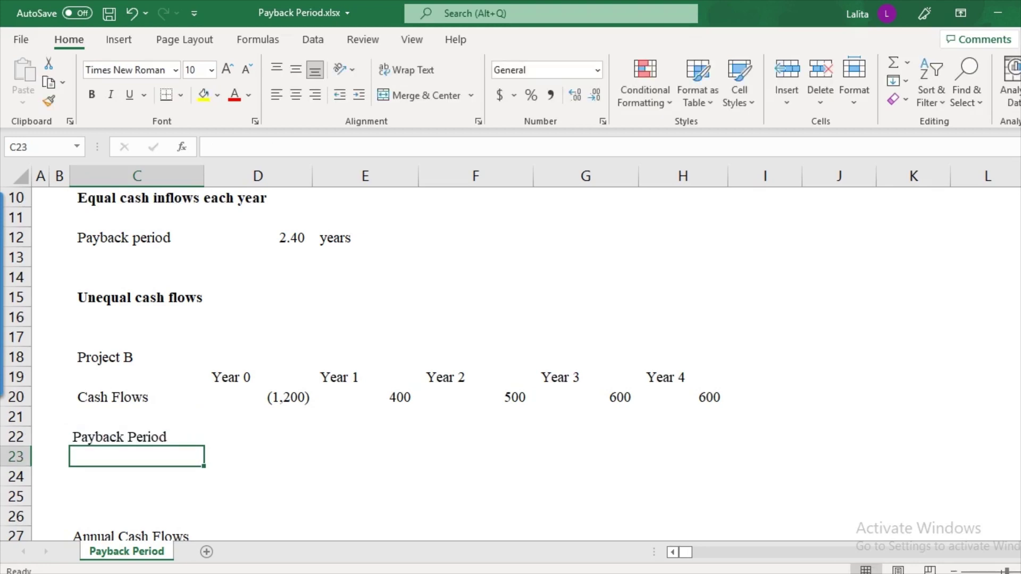
Step: Replace the label in cell C22 with "Cumulative Cash Inflows"
key(Up)
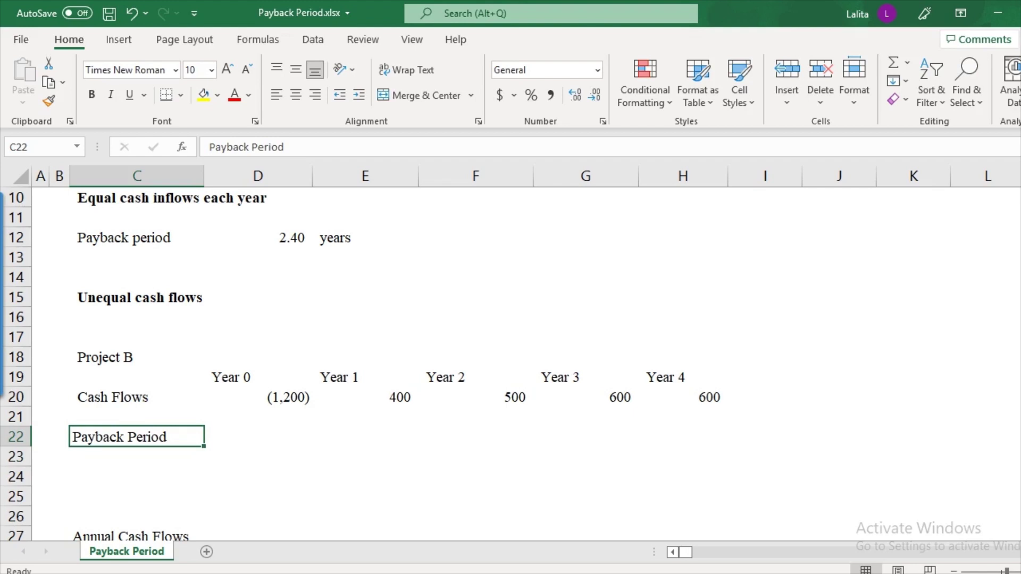
text(Cumulative C)
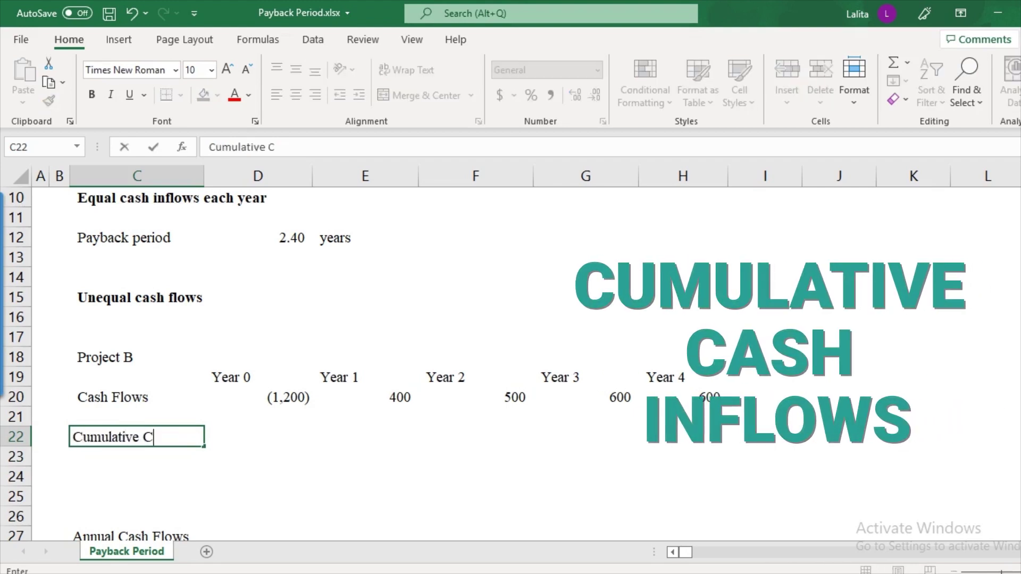
text(ash Inflows)
key(Return)
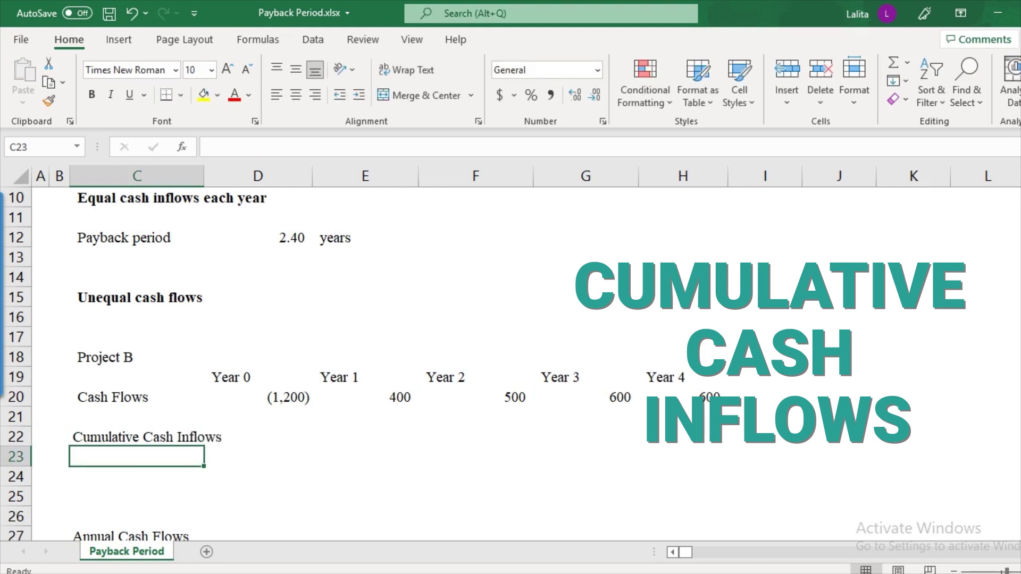
click(136, 437)
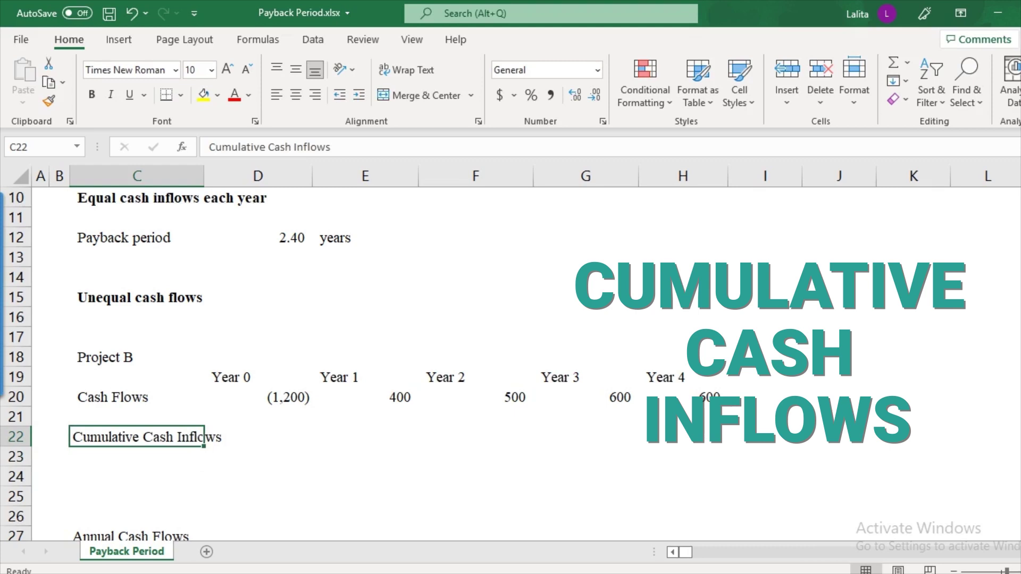
Step: Enter the Year 1 cumulative cash inflow in cell E22 as =E20
click(257, 397)
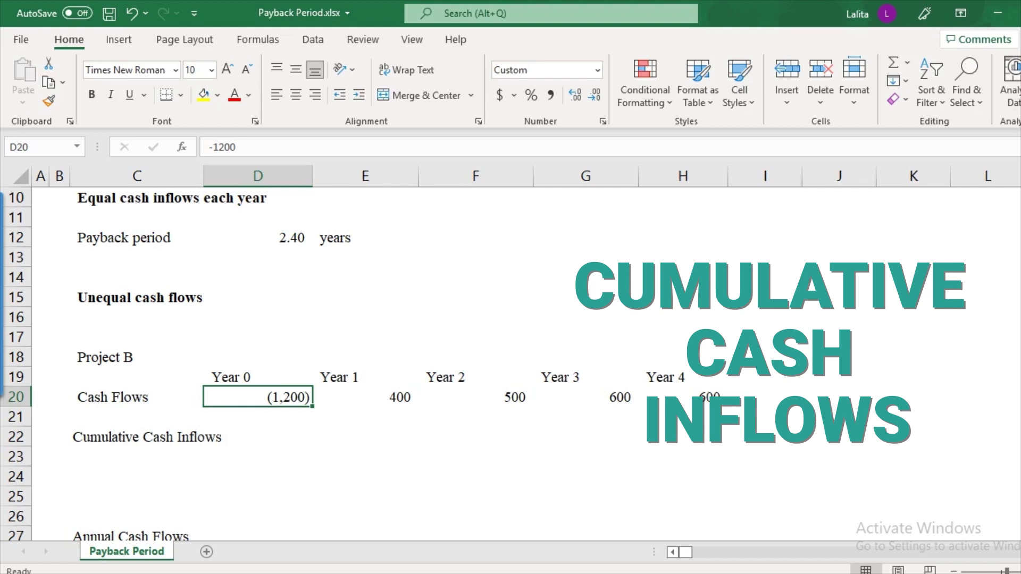
click(364, 436)
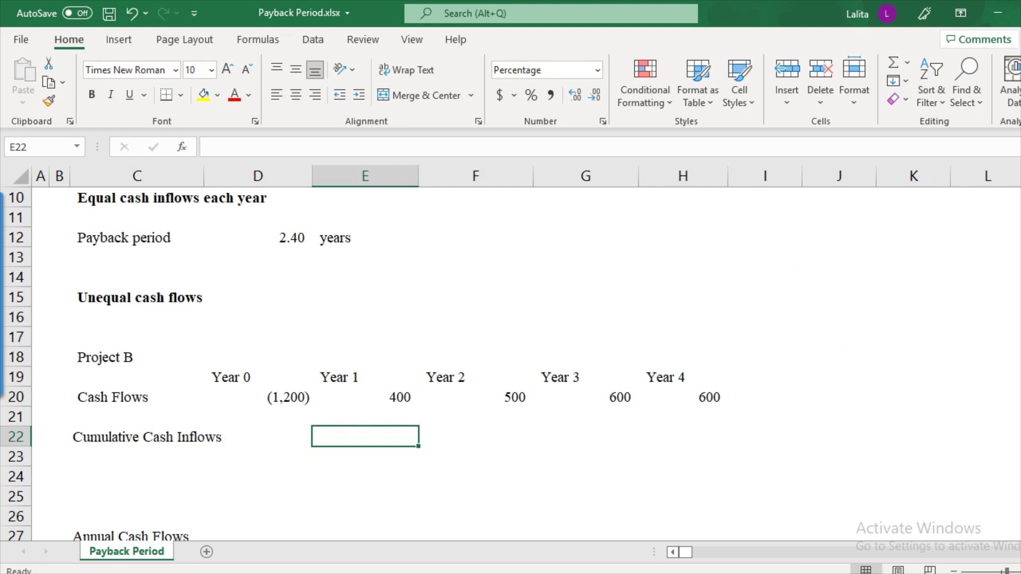
text(=)
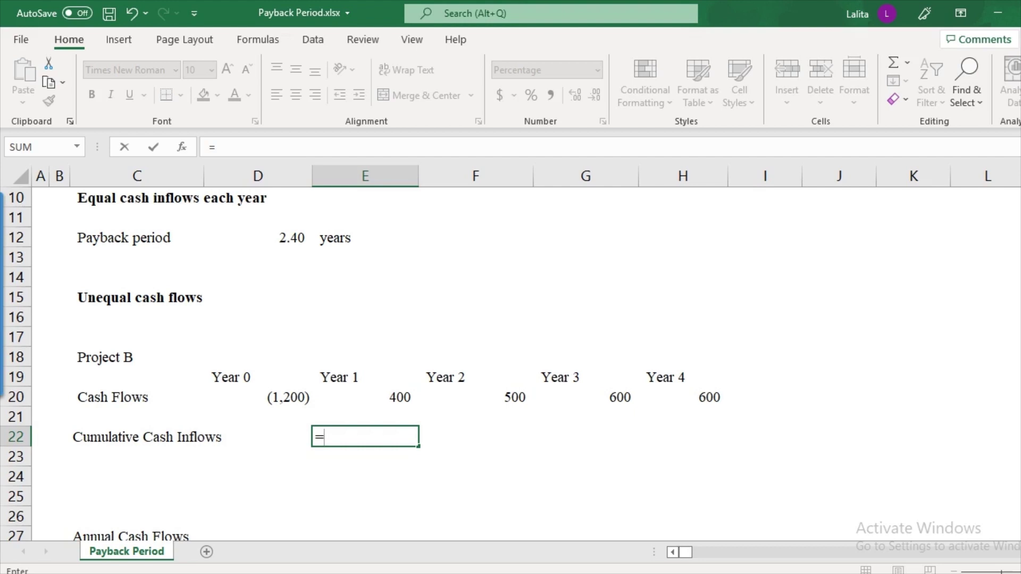
click(365, 396)
key(Return)
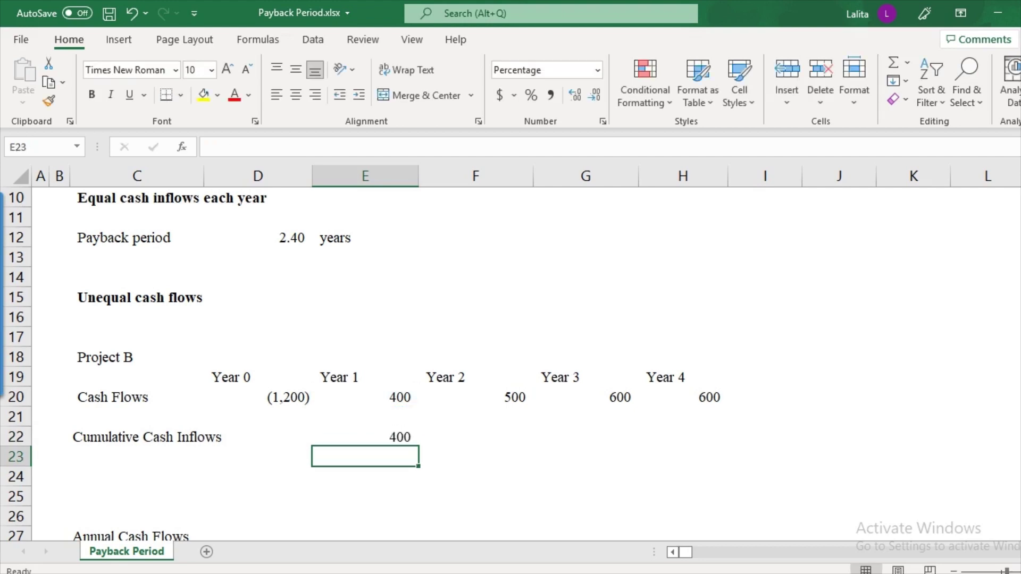
Step: Calculate the Year 2 cumulative cash inflow in cell F22 with the formula =E22+F20
key(Up)
key(Right)
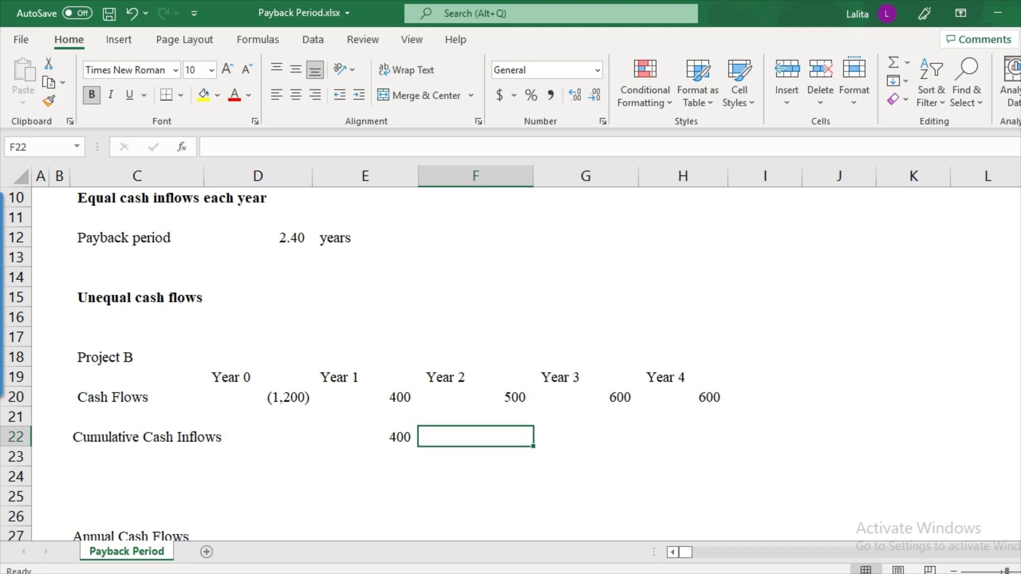
text(=)
key(Left)
text(+)
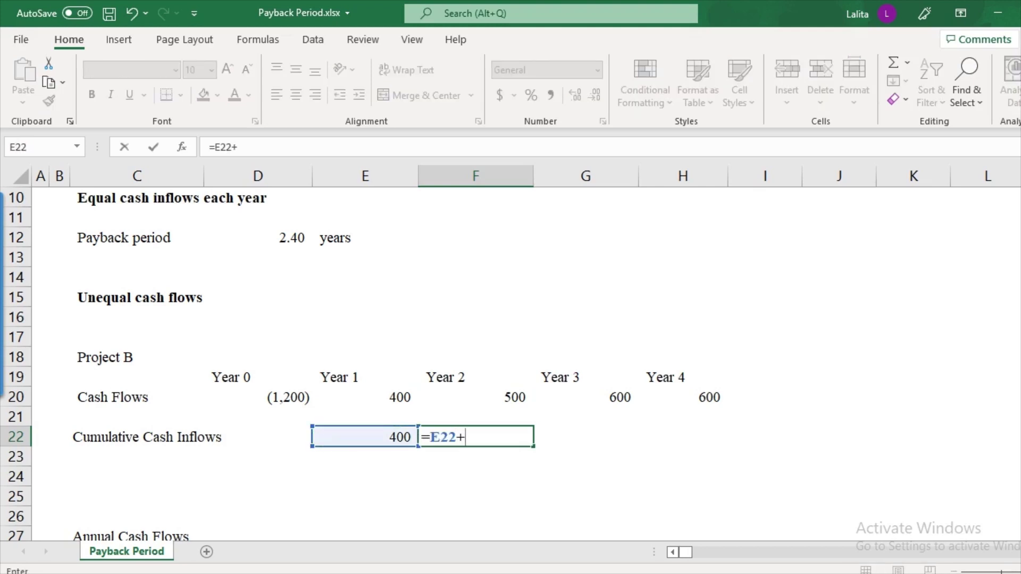
key(Up)
key(Up)
key(Return)
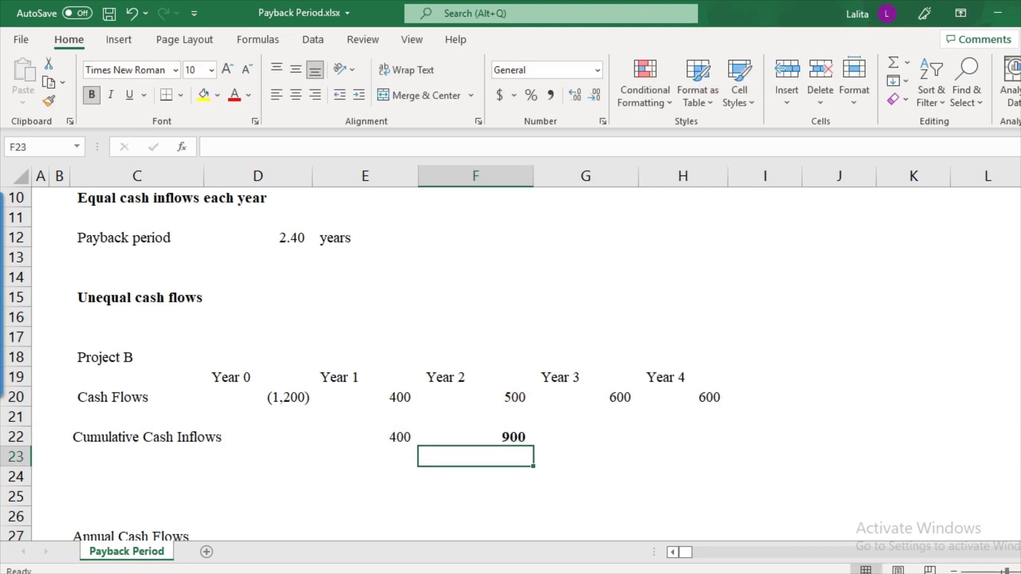
Step: Calculate the Year 3 cumulative cash inflow in cell G22 with the formula =F22+G20
key(Up)
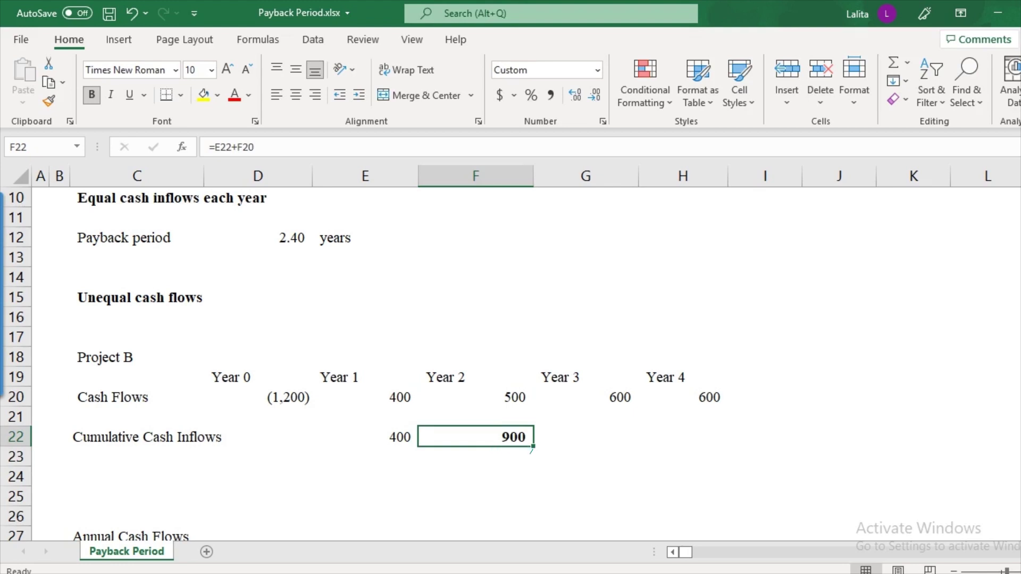
key(Right)
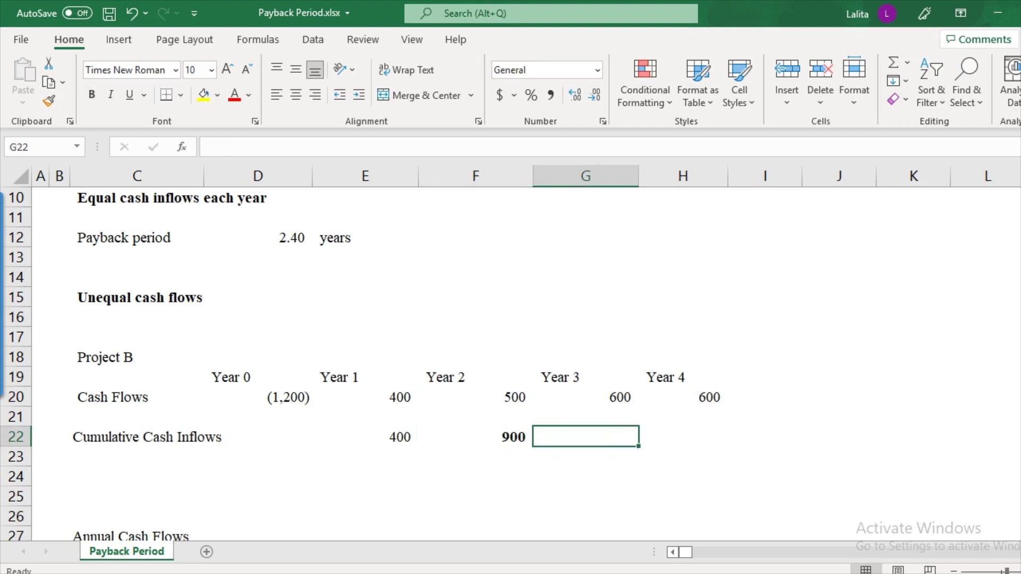
text(=)
key(Left)
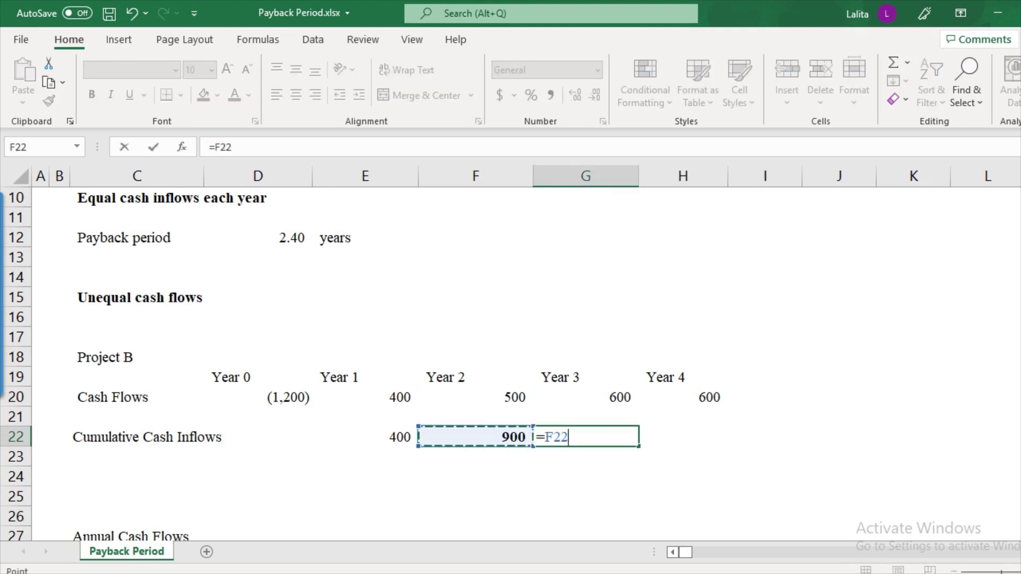
text(+)
key(Up)
key(Up)
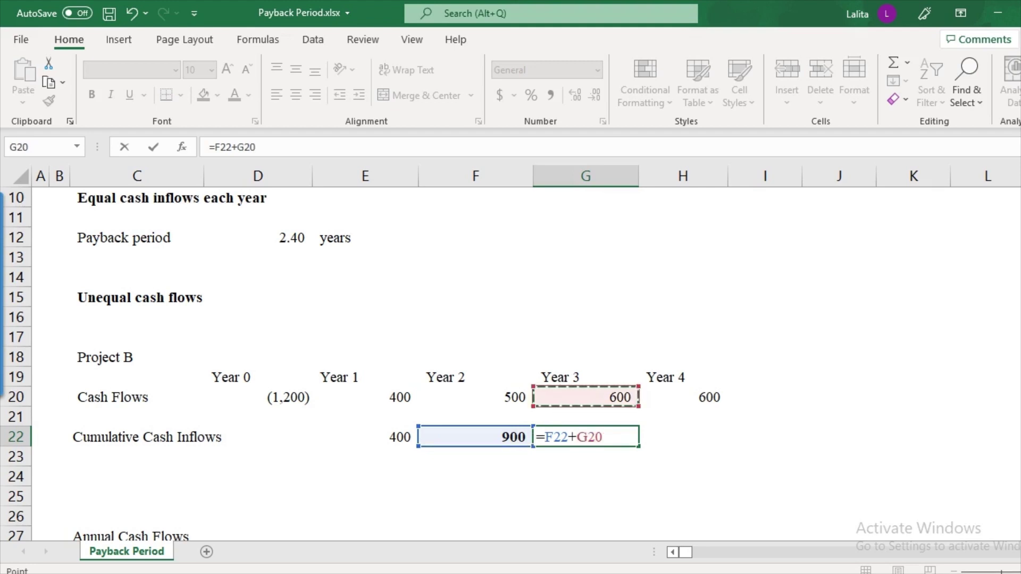
key(Return)
Step: Calculate the Year 4 cumulative cash inflow in cell H22 with the formula =G22+H20
key(Up)
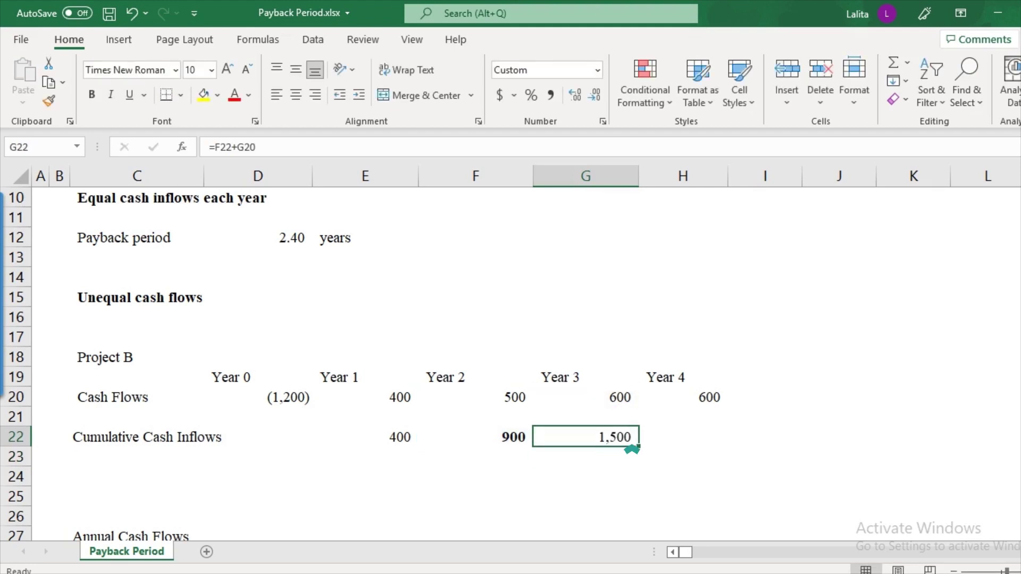
key(Right)
text(=)
key(Left)
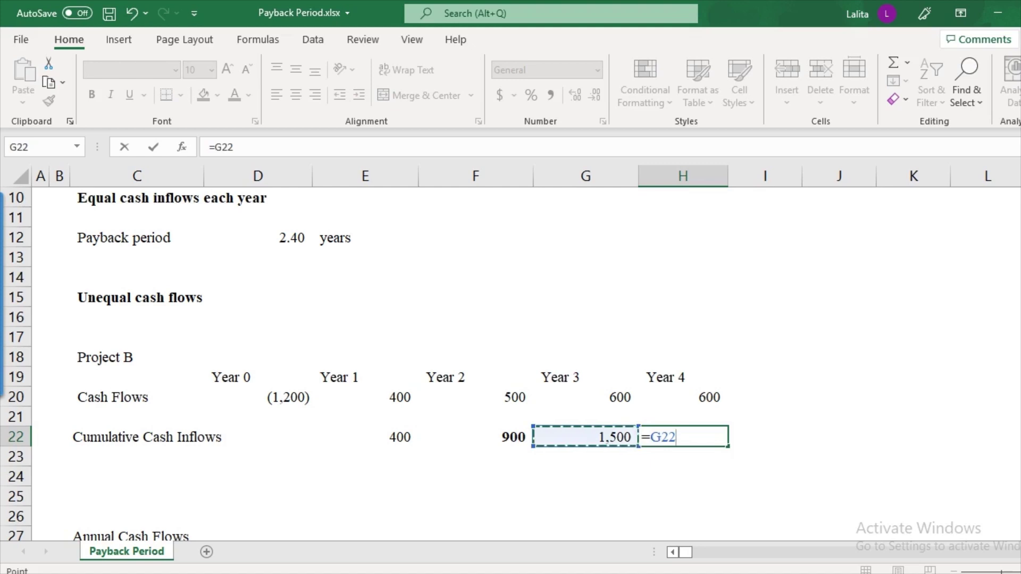
text(+)
key(Up)
key(Up)
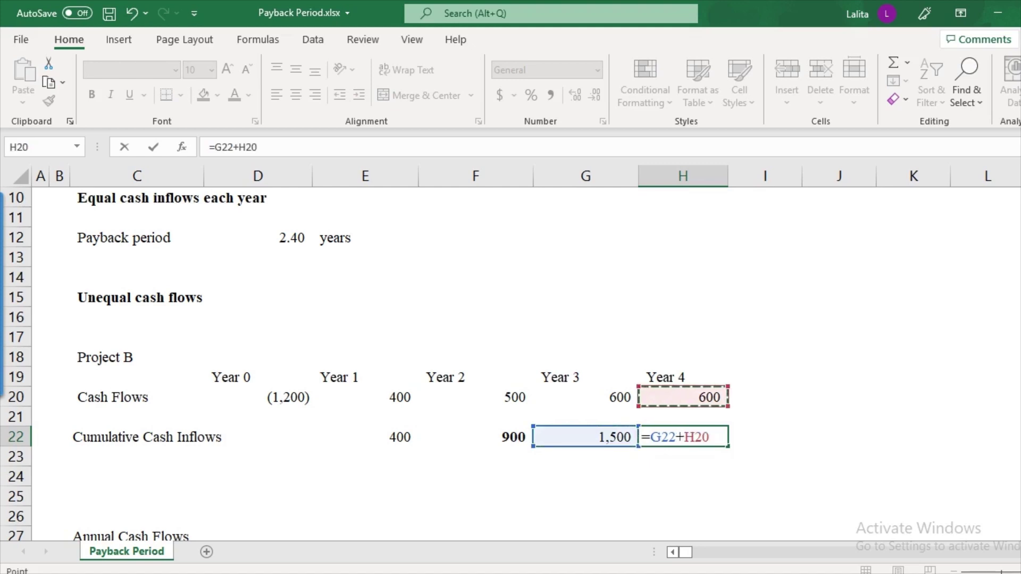
key(Return)
Step: Make the cumulative cash inflow values in cells E22 to H22 bold
key(Up)
key(Left)
key(Left)
key(Left)
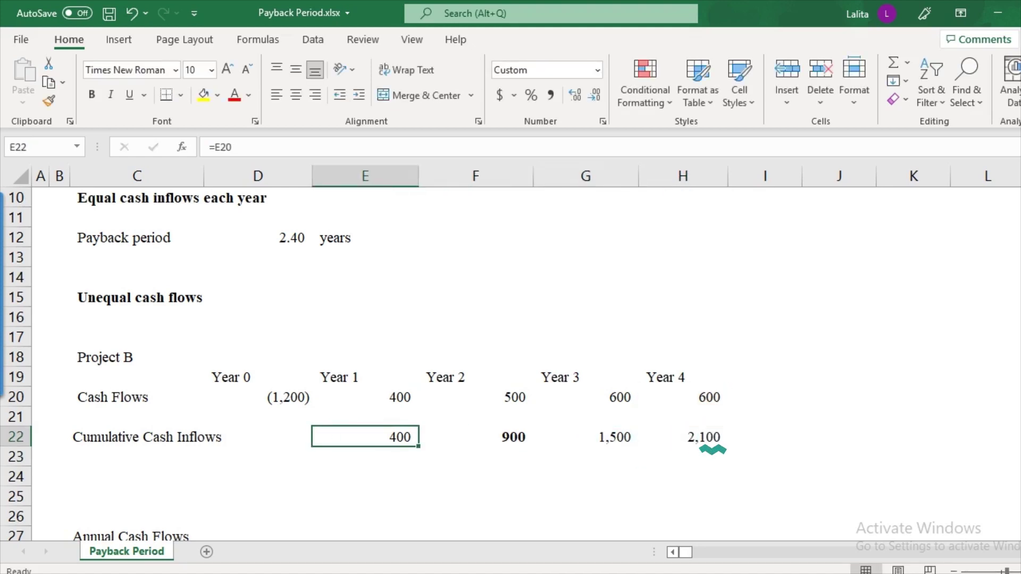
key(shift+Right)
key(shift+Right)
key(shift+Right)
key(ctrl+b)
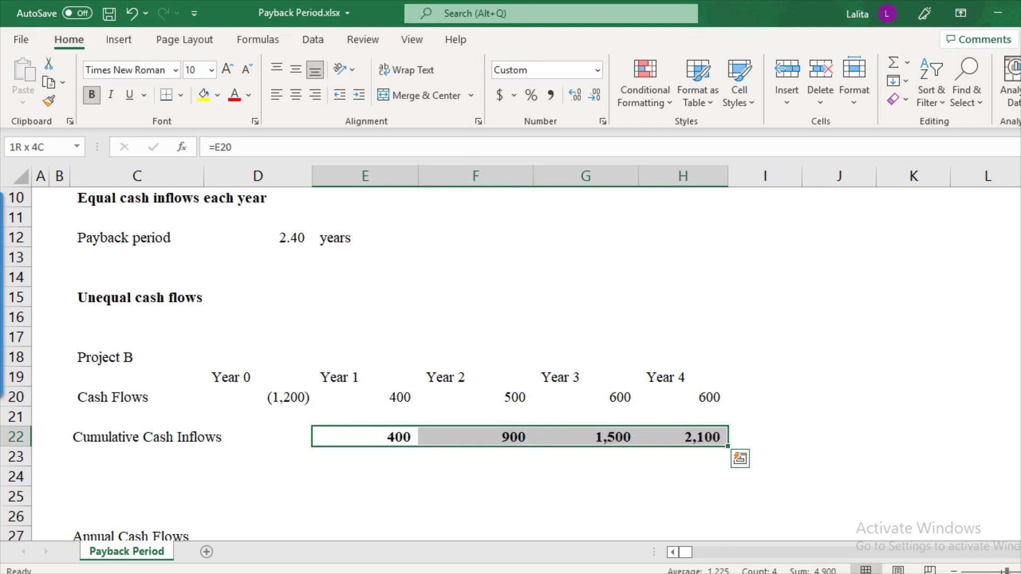
key(Down)
Step: Compare the Year 2 and Year 3 cumulative cash inflows with the initial outlay in D20 to locate the payback year
key(Up)
key(Right)
key(Right)
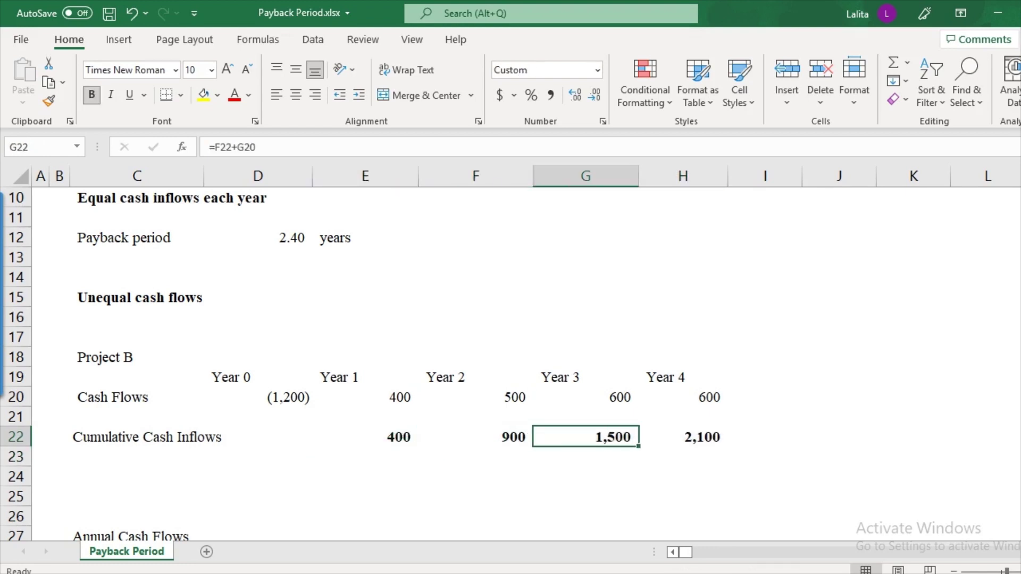
click(284, 397)
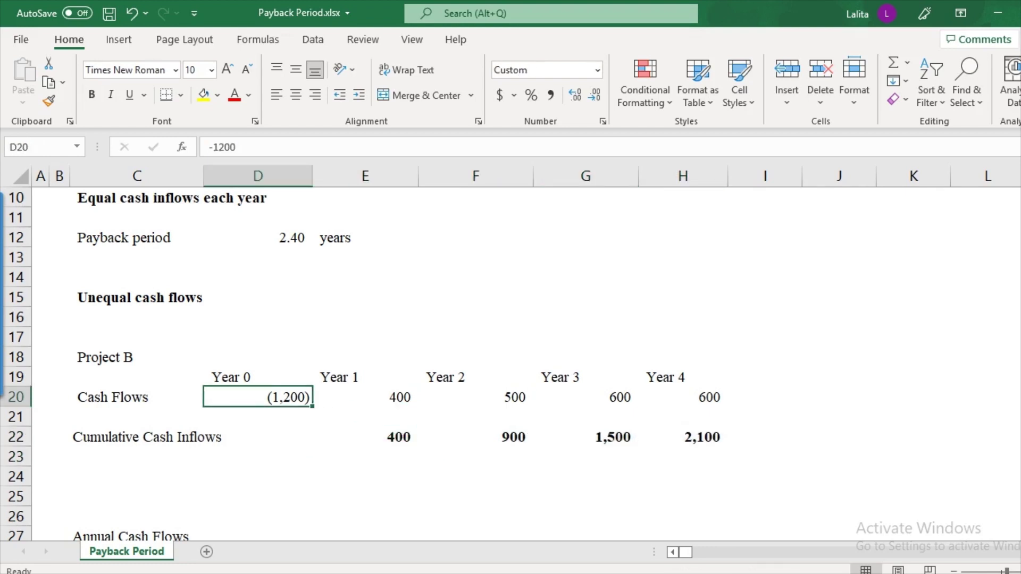
click(475, 437)
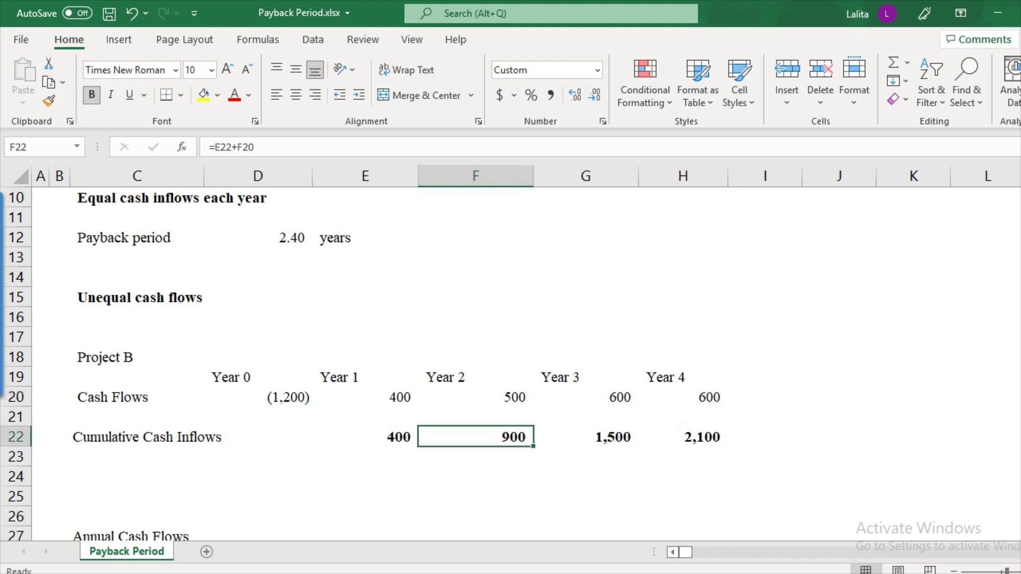
click(586, 437)
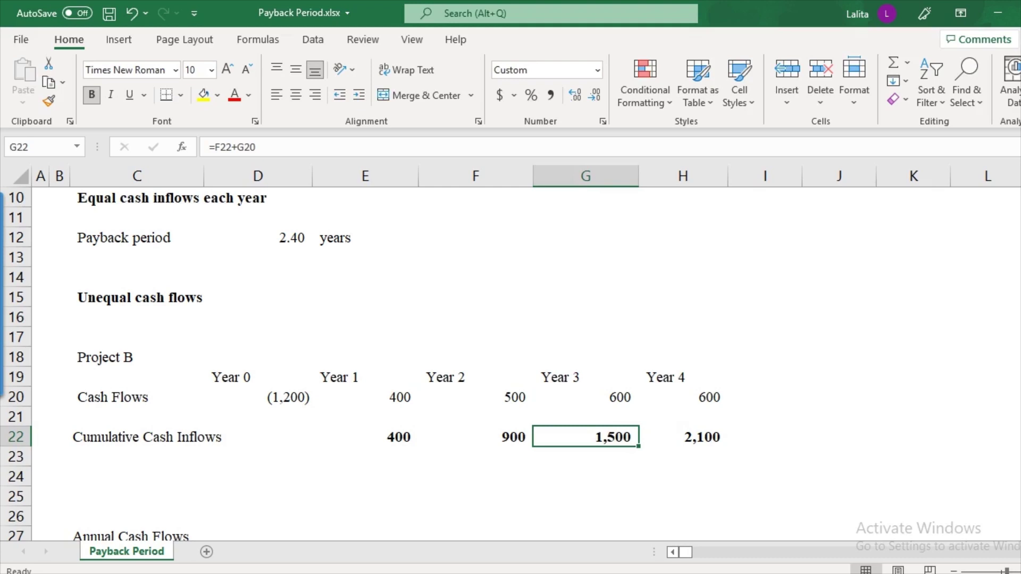
click(475, 437)
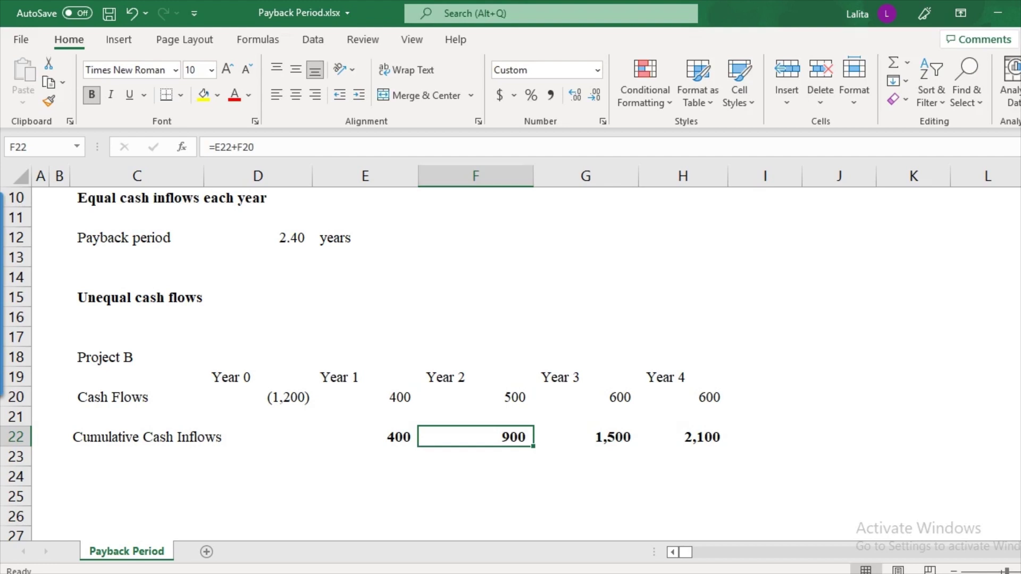
click(475, 377)
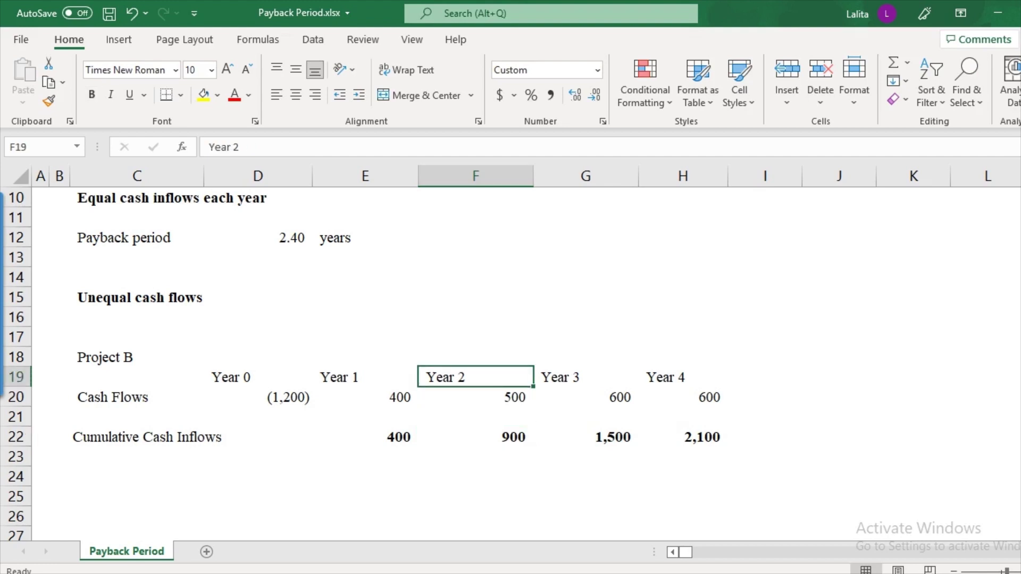
click(585, 377)
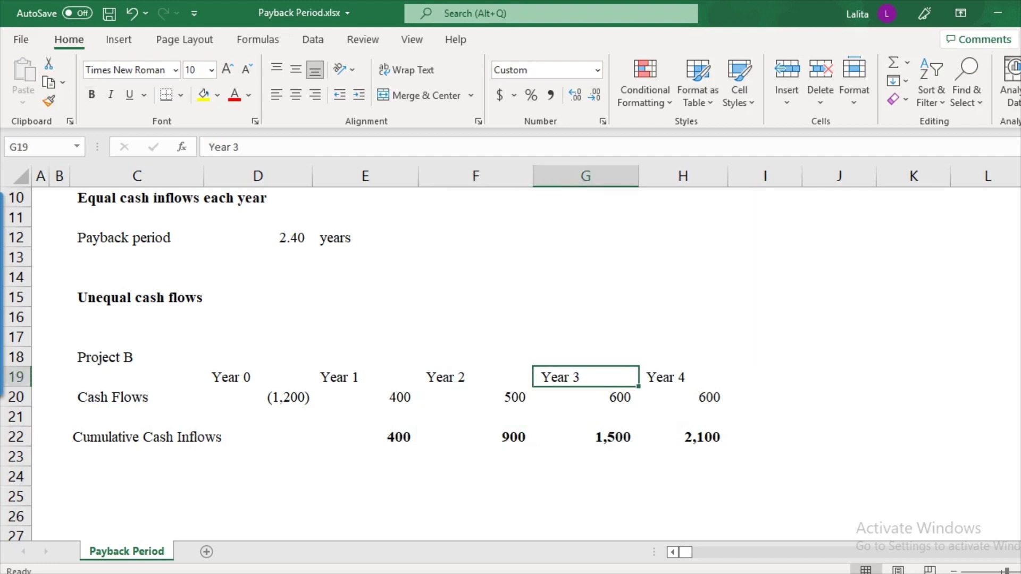
click(474, 437)
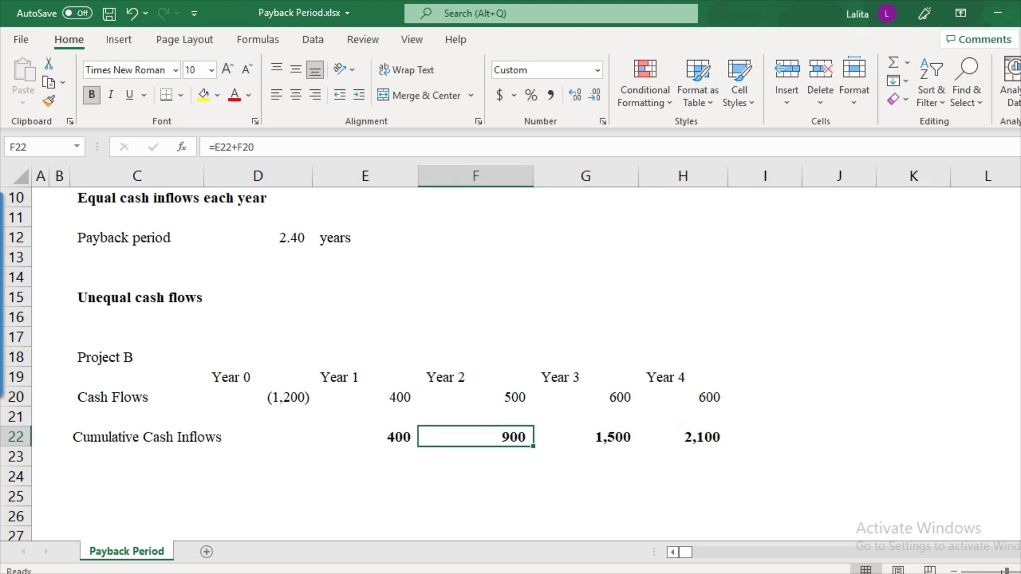
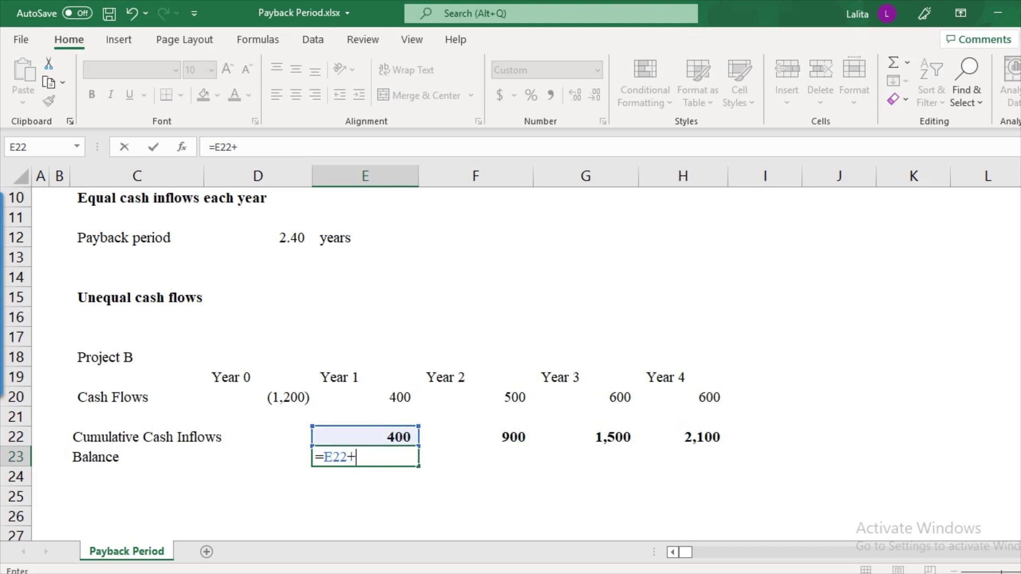
Step: Complete the Year 1 balance formula in cell E23 as =E22+$D$20, with an absolute reference to the initial outlay
click(258, 397)
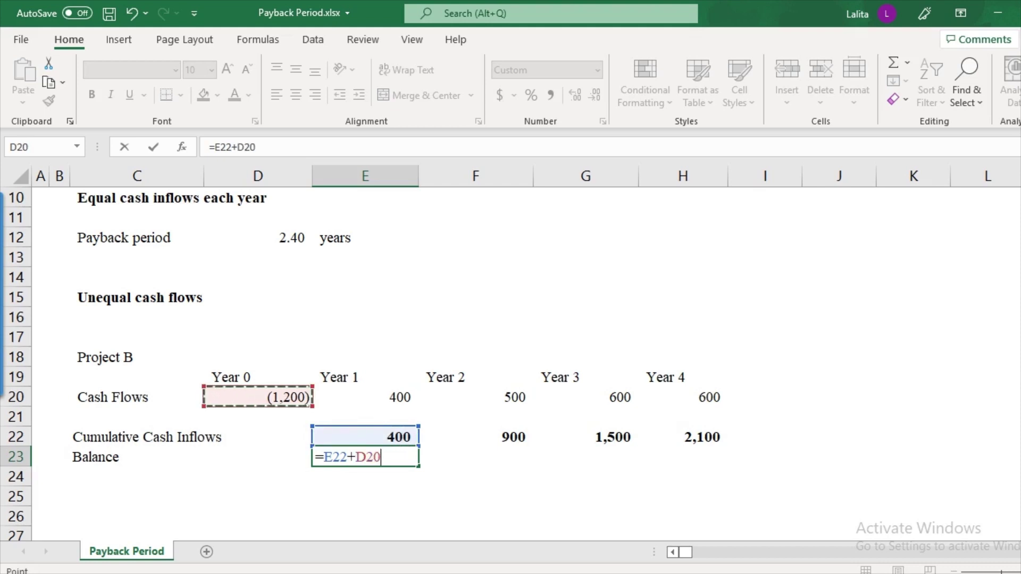
key(Return)
click(365, 456)
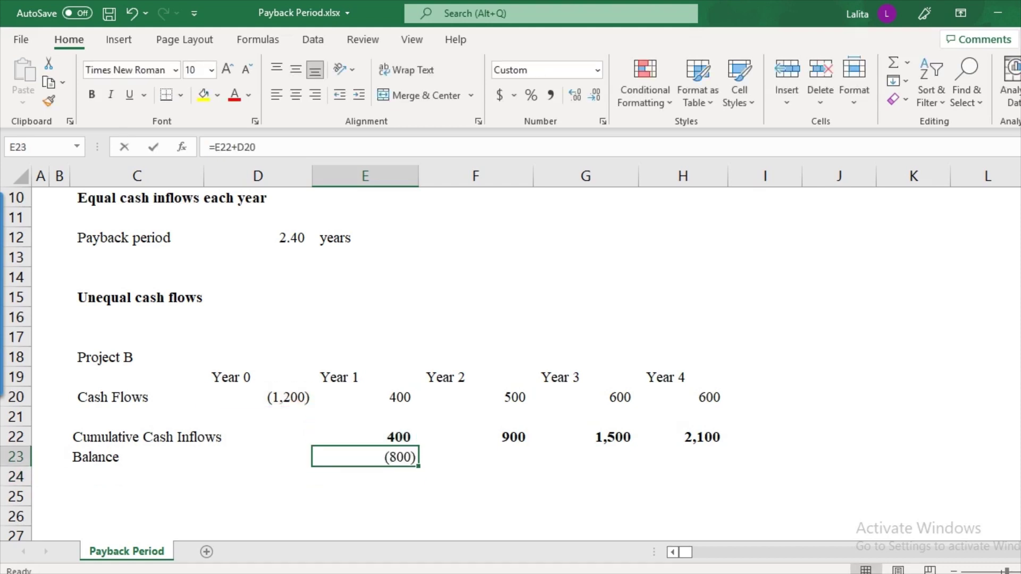
double_click(374, 457)
key(F4)
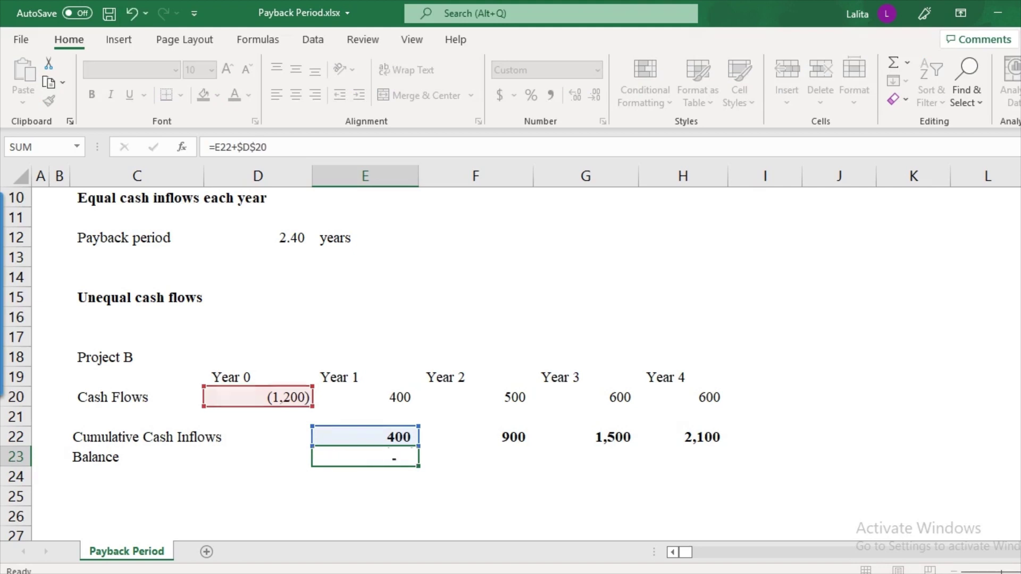
key(Return)
Step: Copy the Year 1 balance formula from E23 into the Year 2 cell F23 and check its cell references
click(404, 461)
key(ctrl+c)
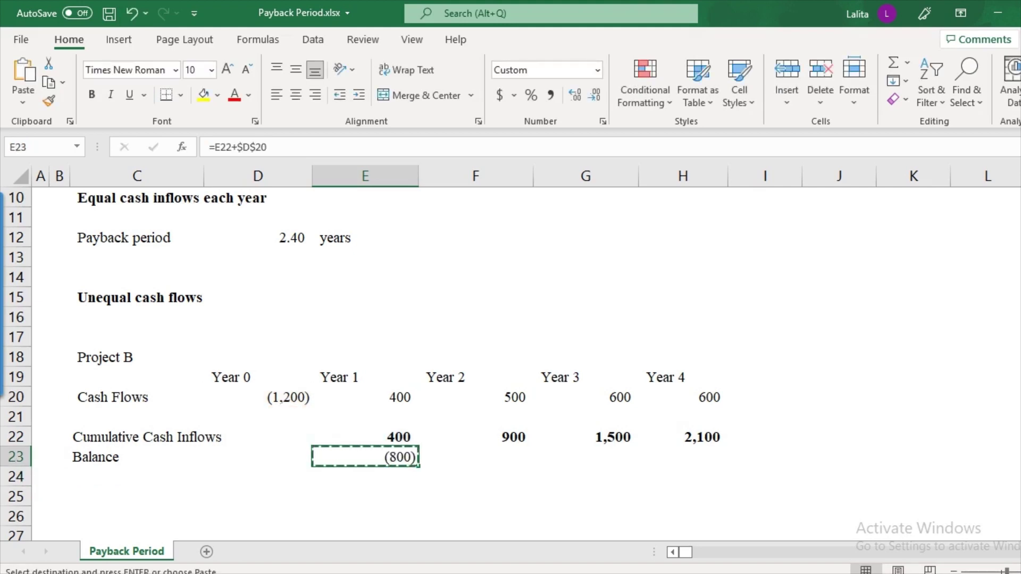
key(Right)
key(ctrl+v)
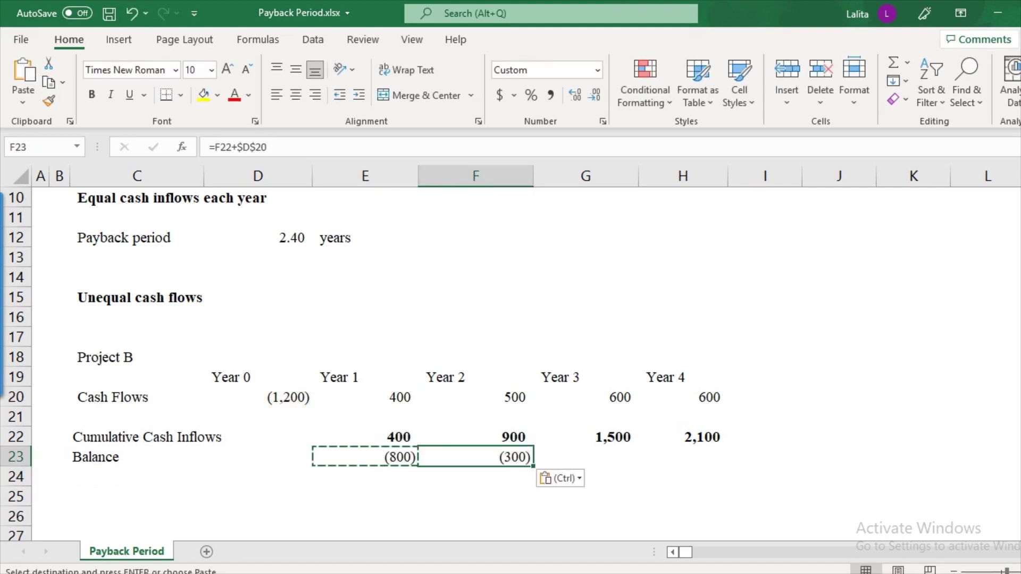
key(Down)
key(Up)
key(Up)
click(258, 397)
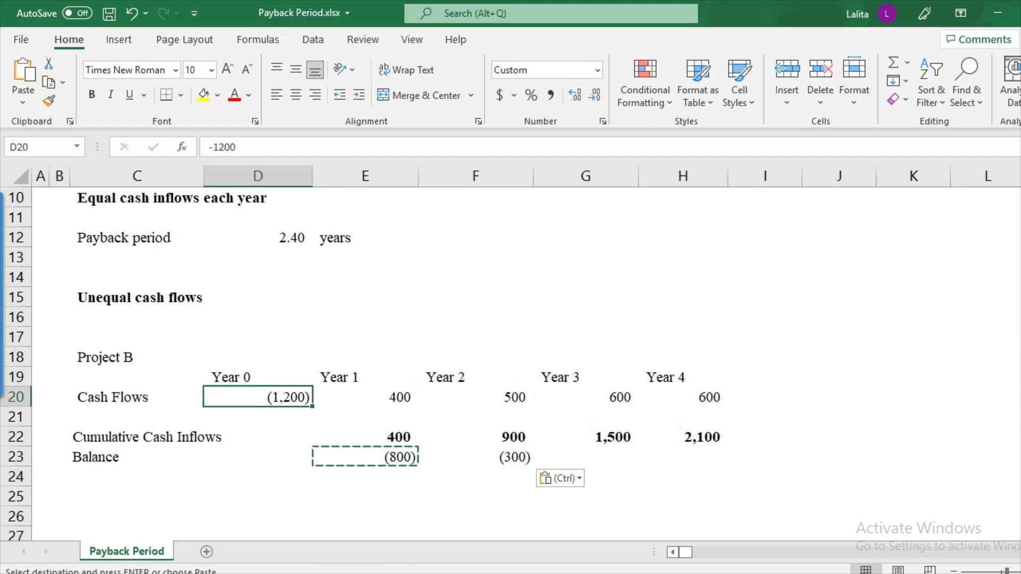
double_click(513, 457)
key(Escape)
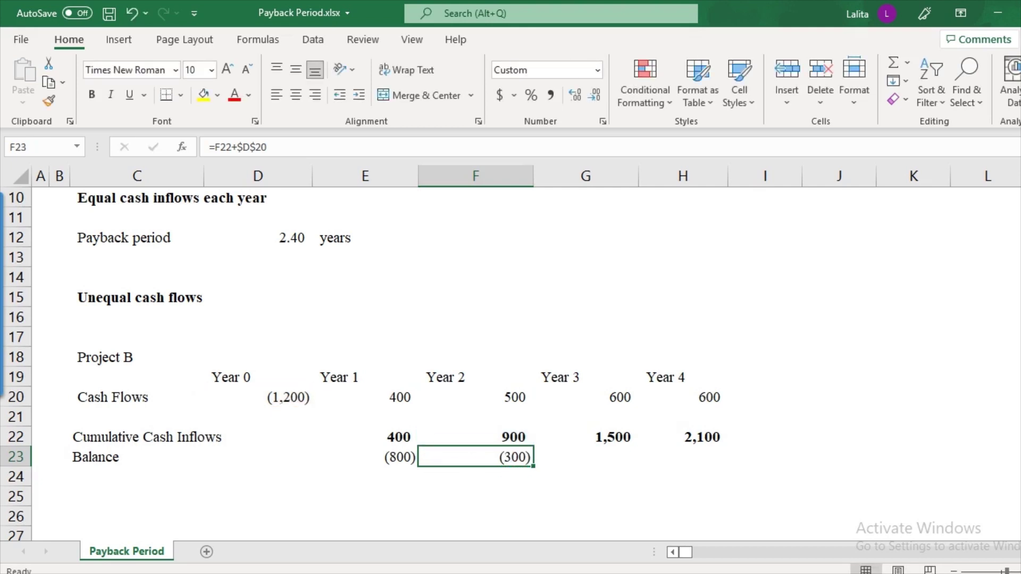
Step: Copy the balance formula from F23 into the Year 3 and Year 4 cells, G23 and H23
key(ctrl+c)
key(Right)
key(ctrl+v)
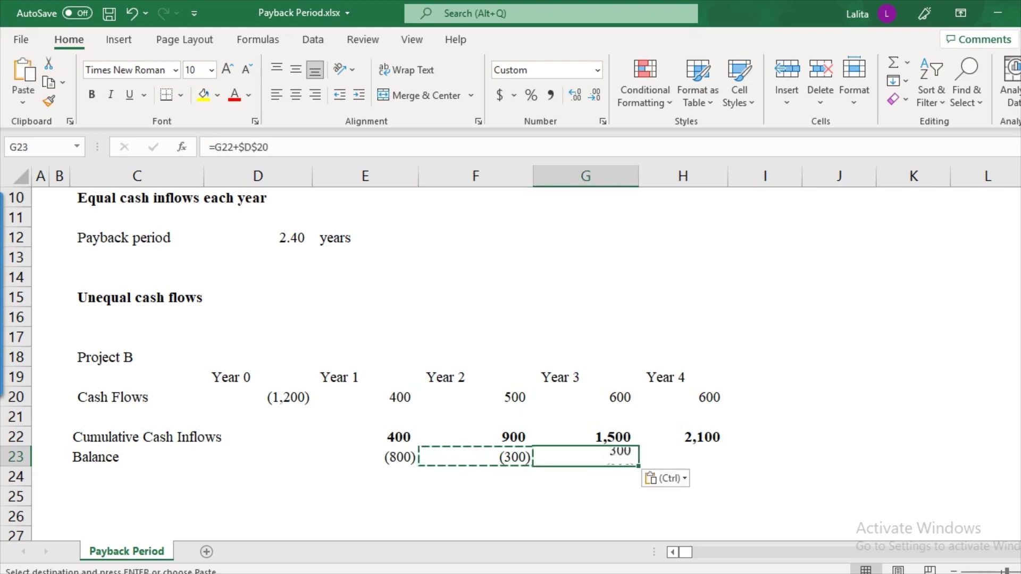
key(F2)
key(Escape)
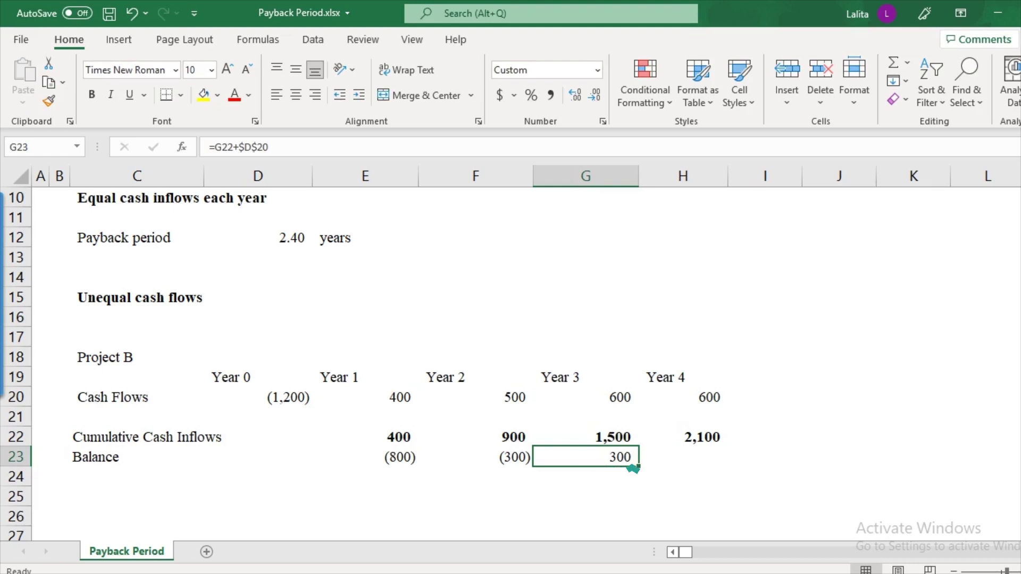
key(ctrl+c)
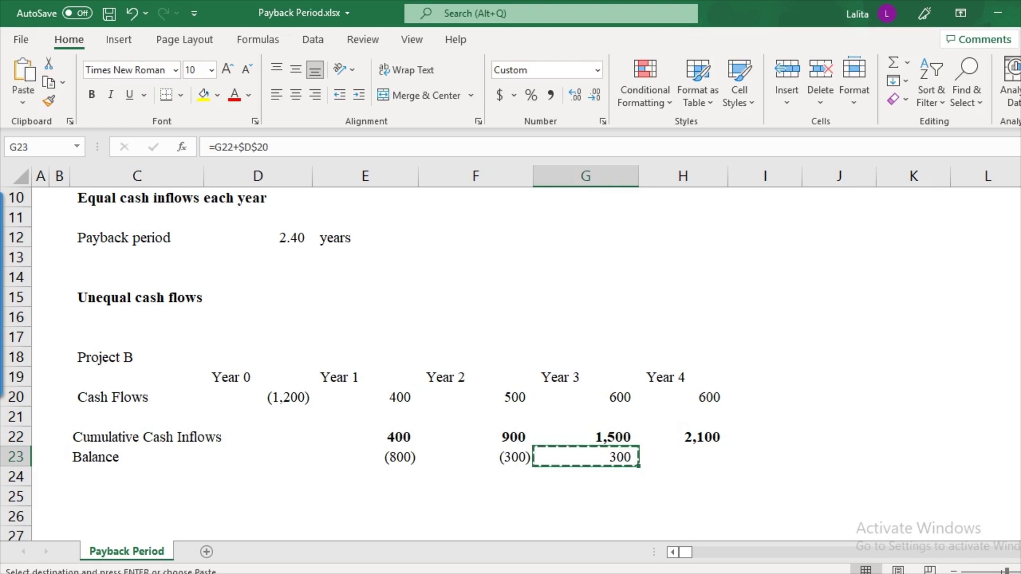
key(Right)
key(ctrl+v)
key(Escape)
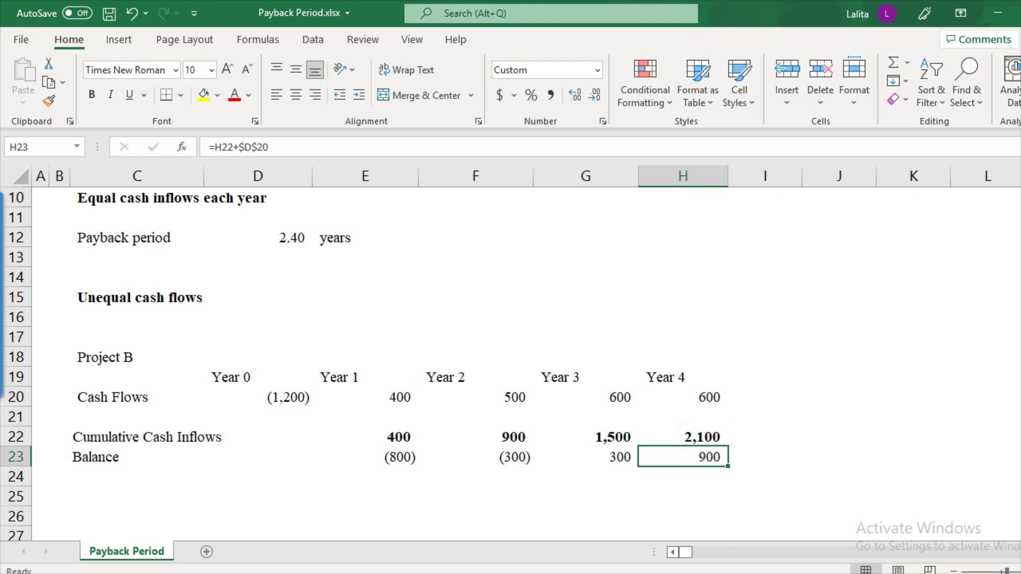
Step: Enter the label "Payback Period" in cell C25, two rows below the Balance label
click(476, 456)
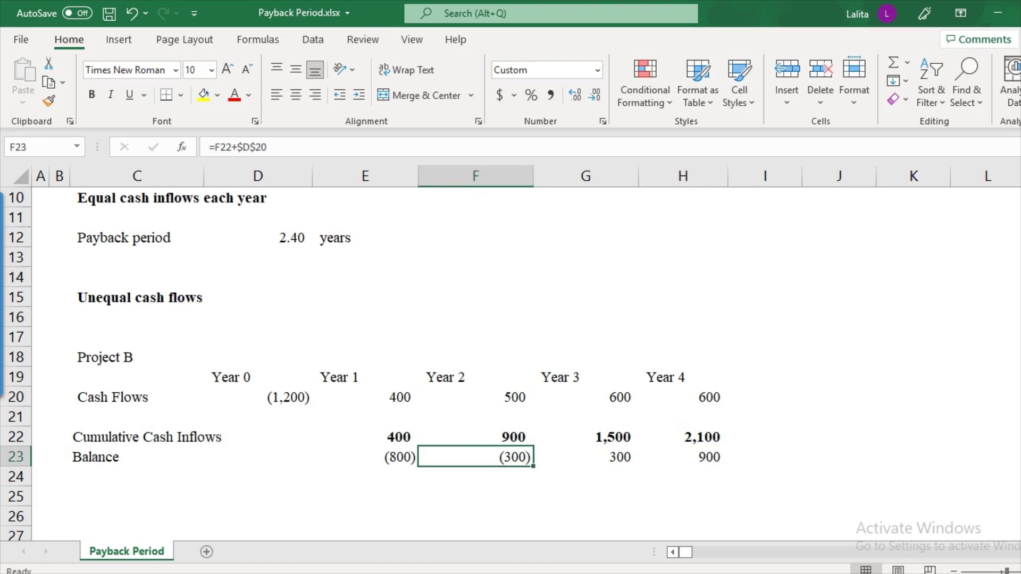
click(136, 457)
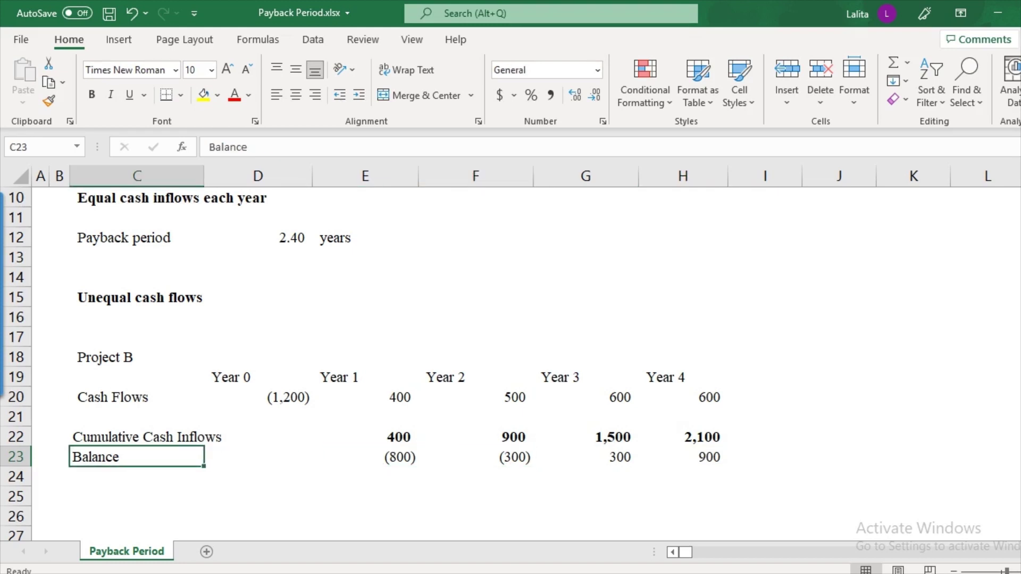
key(Down)
key(Down)
text(Pay)
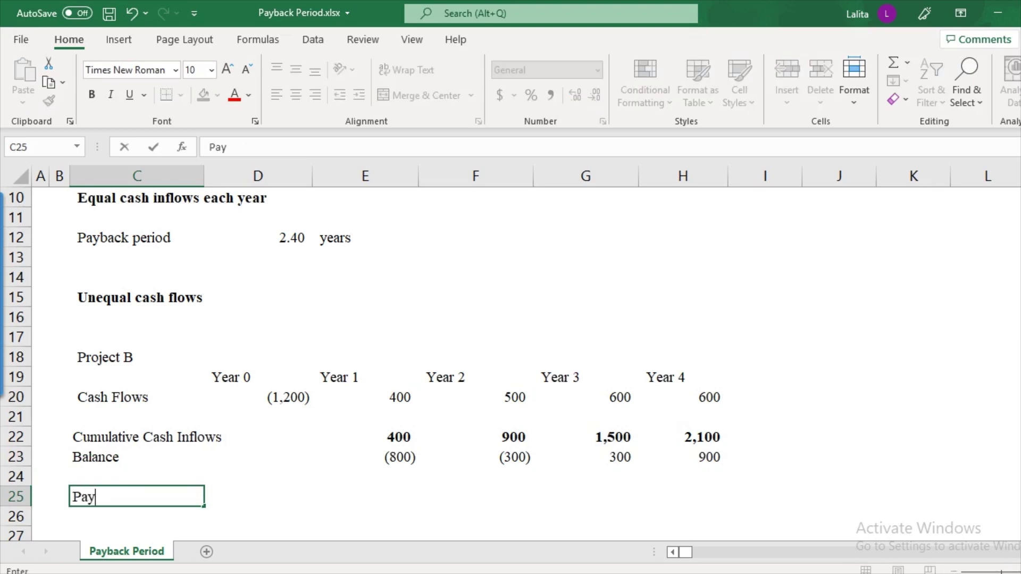
text(back Period)
key(Return)
key(Up)
Step: Enter the text "2 Year + ___" in cell D25 beside the Payback Period label
key(Right)
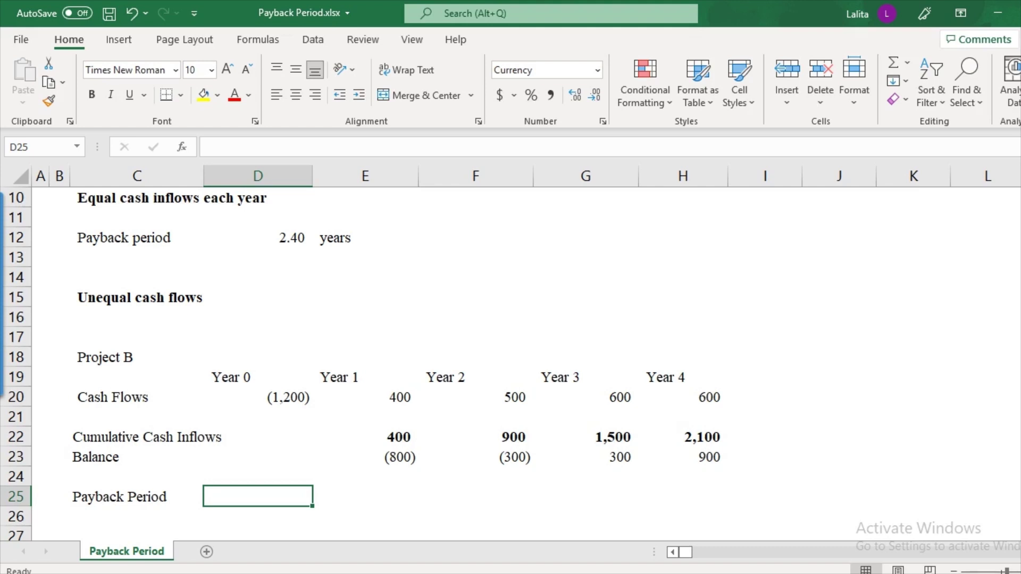
click(365, 457)
click(476, 457)
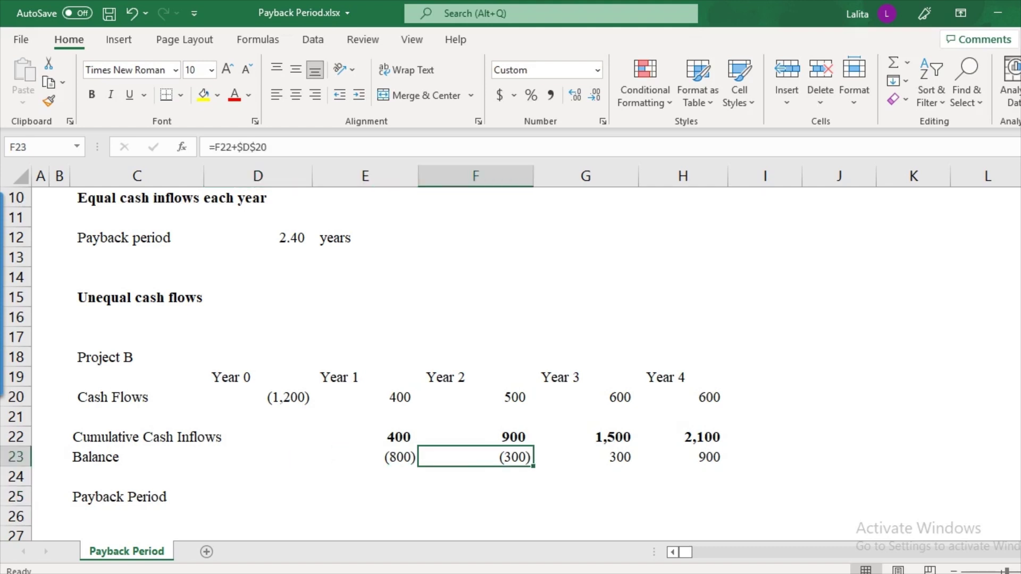
click(258, 496)
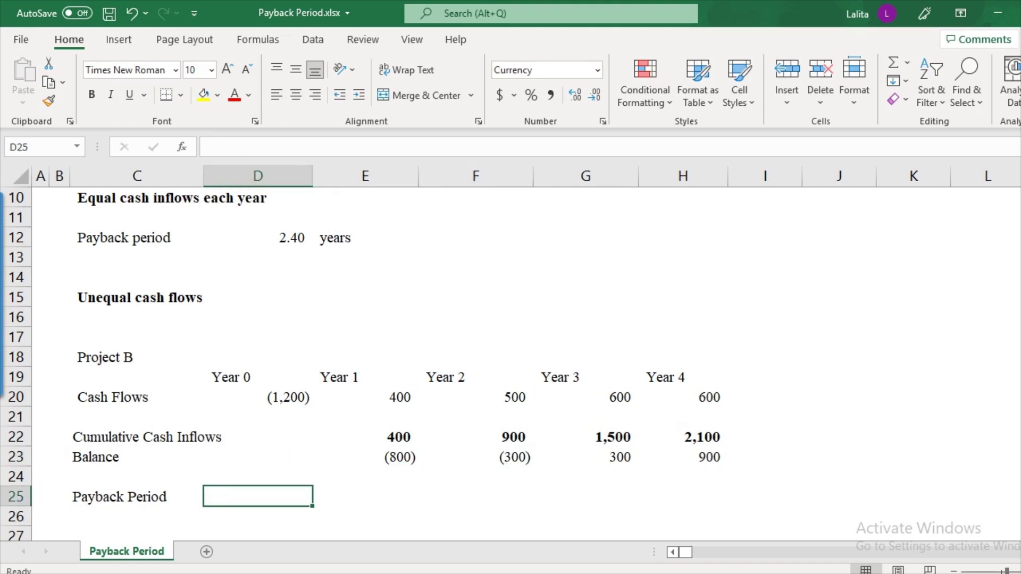
text(2 Year + )
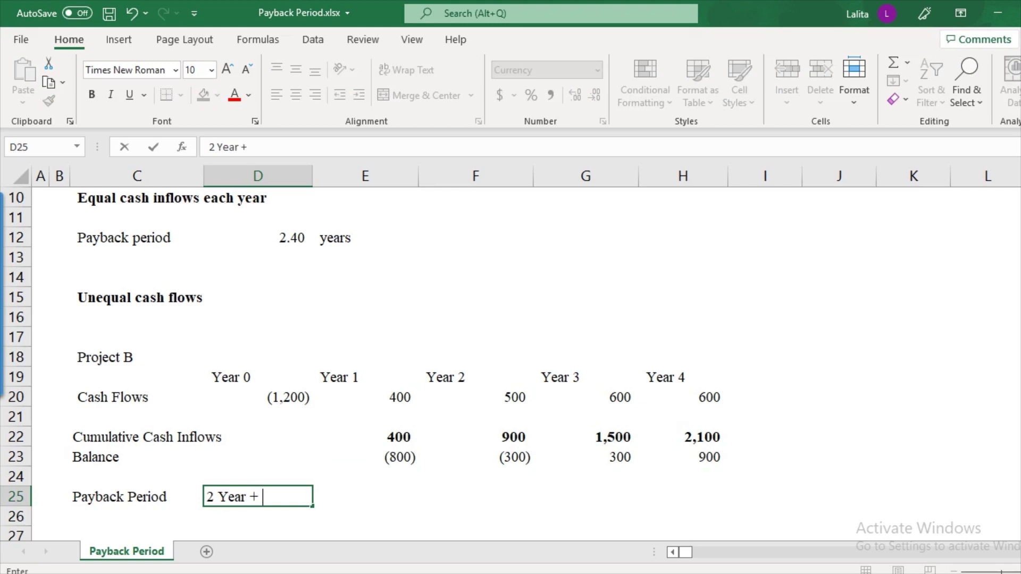
text(___)
key(Return)
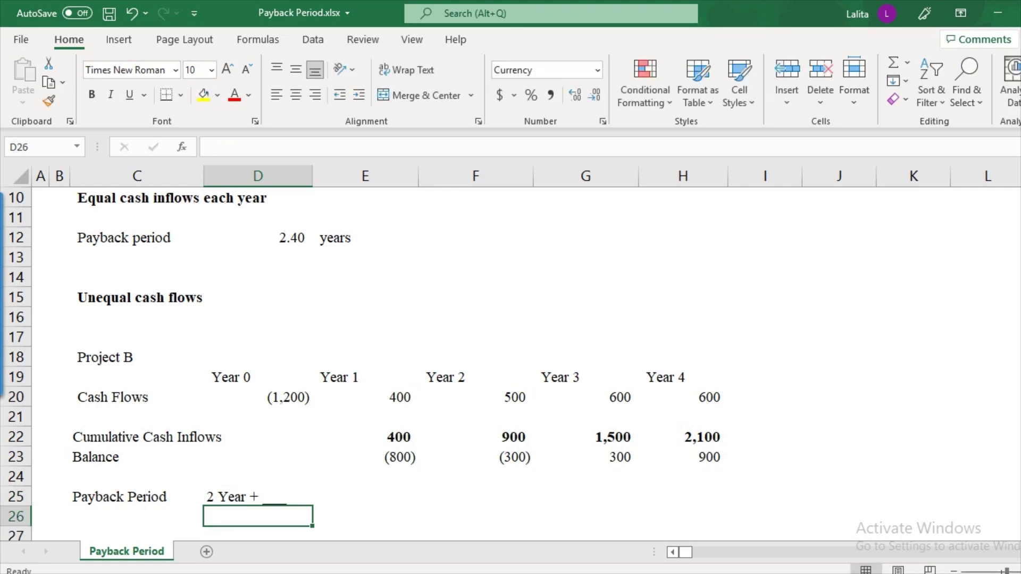
key(Down)
key(Down)
key(Up)
key(Up)
key(Up)
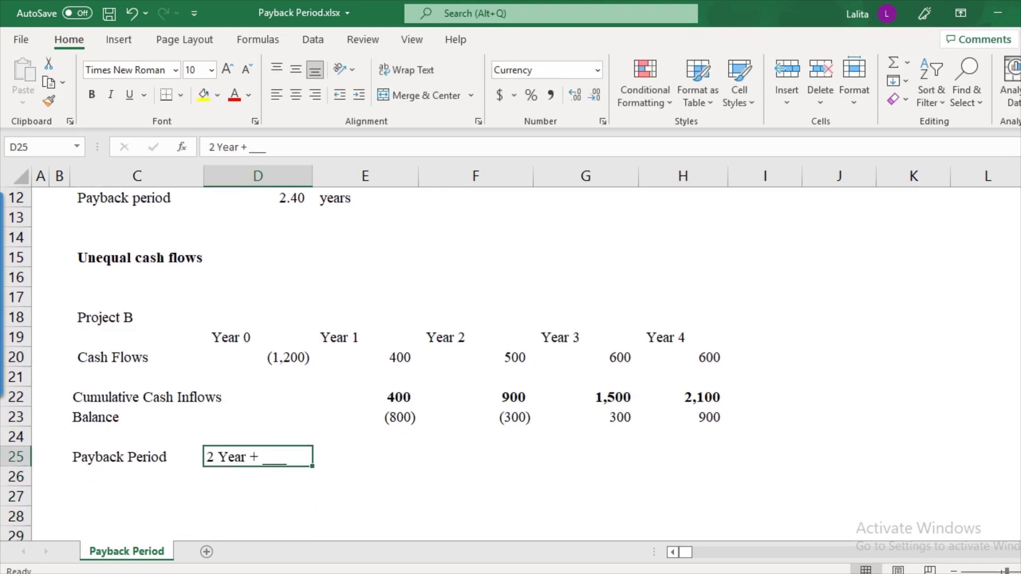
key(Right)
key(Right)
key(Left)
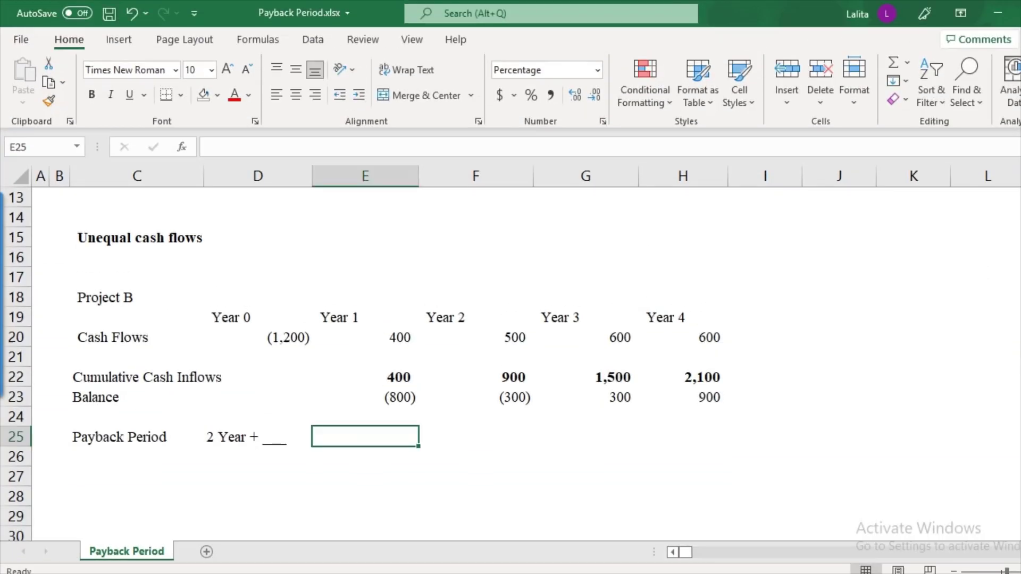
Step: Calculate the fractional year in E25 by entering =300/600, the remaining Year 2 balance divided by the Year 3 cash flow
click(476, 397)
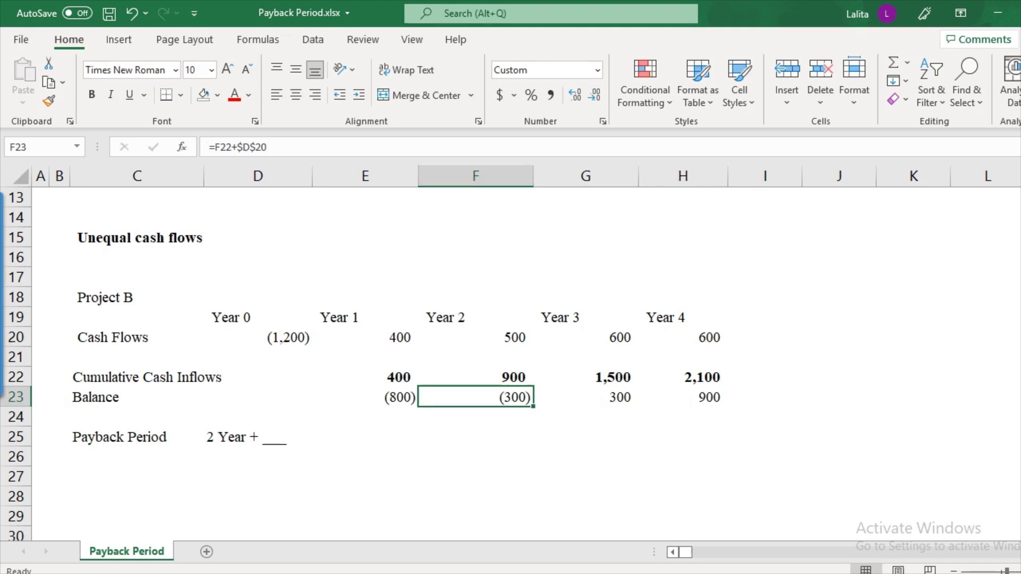
click(586, 337)
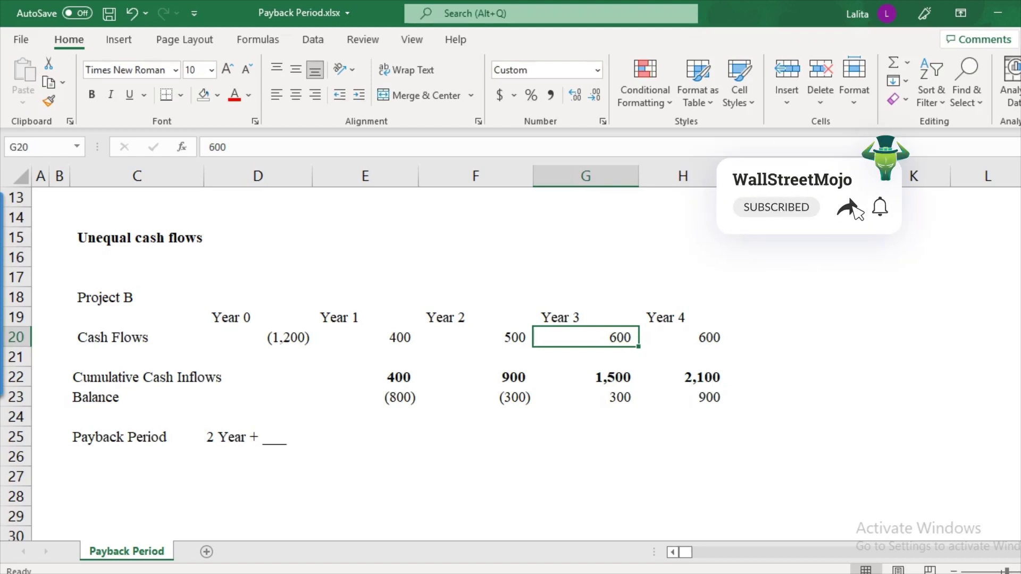
click(365, 437)
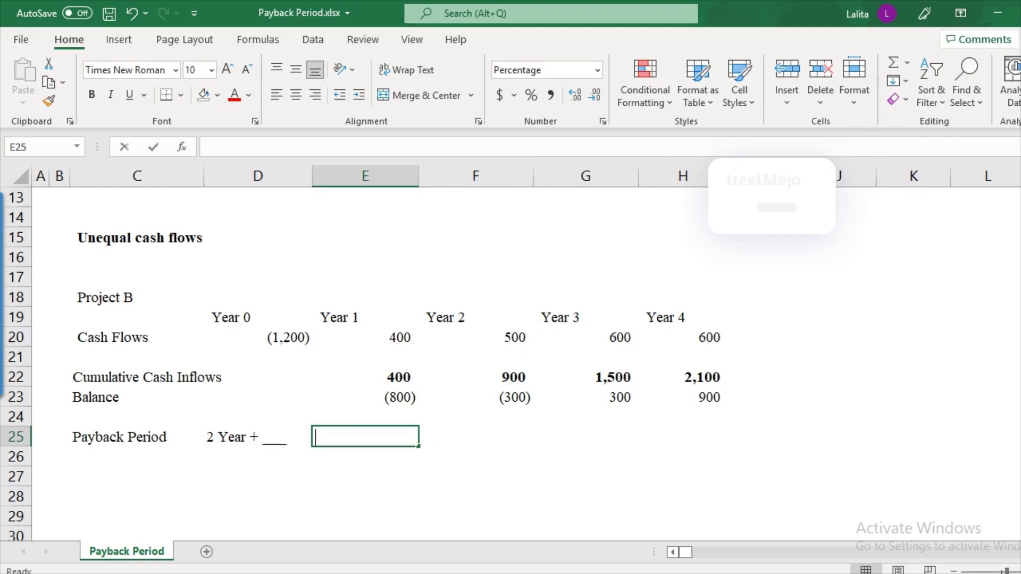
text(=300/)
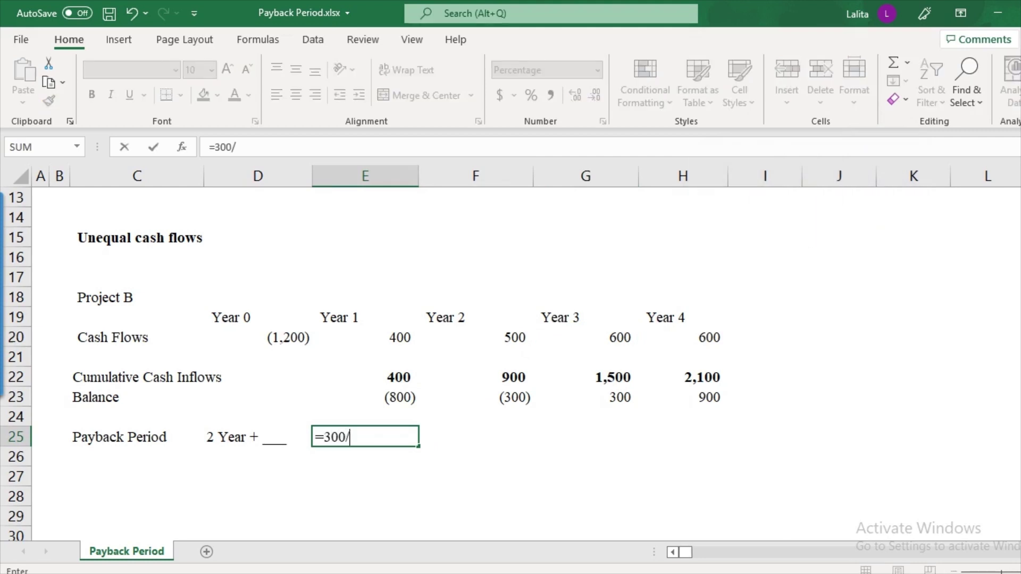
text(600)
key(Return)
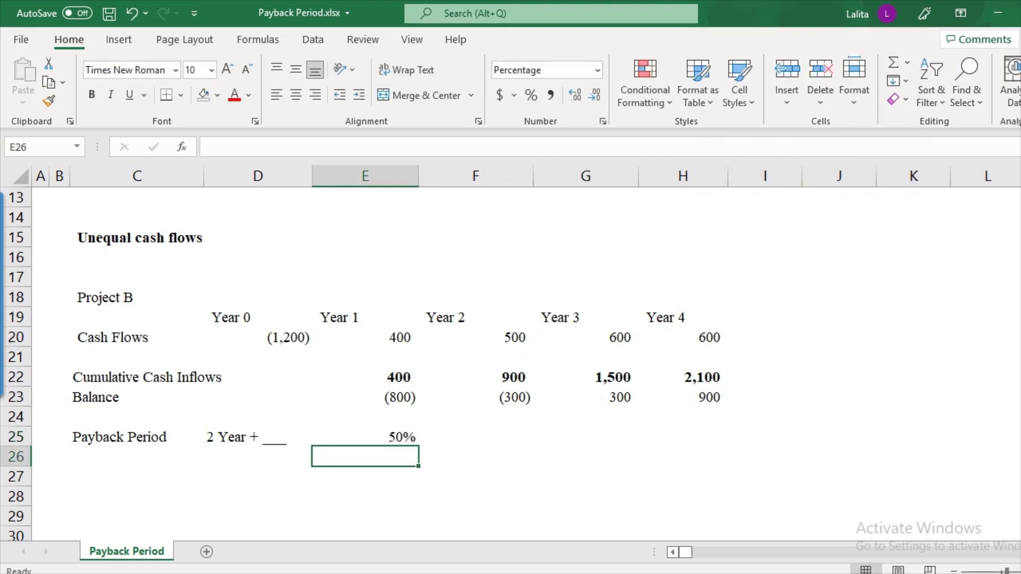
Step: Format the fraction in E25 in comma style with three decimal places
click(365, 436)
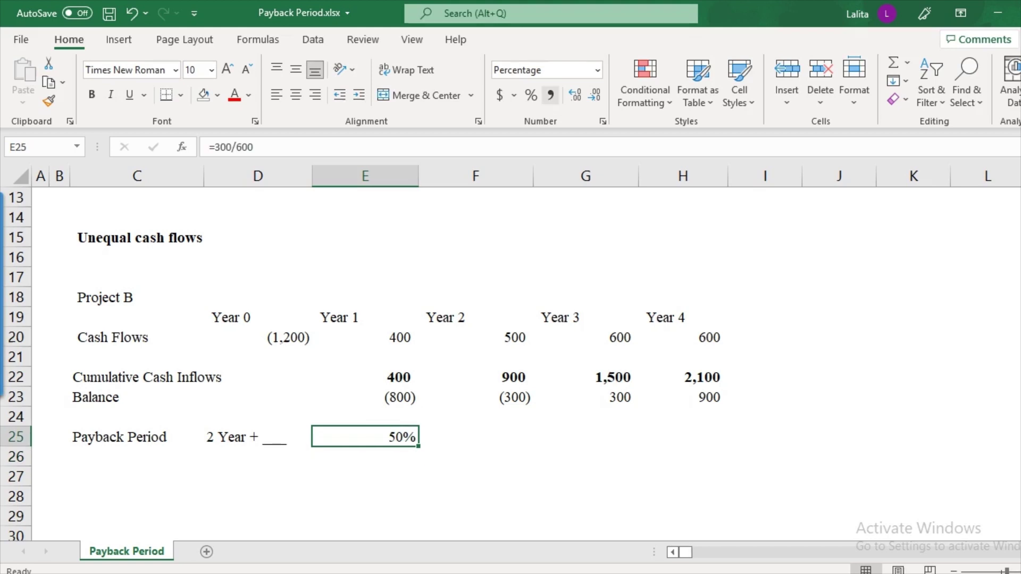
click(550, 95)
click(575, 94)
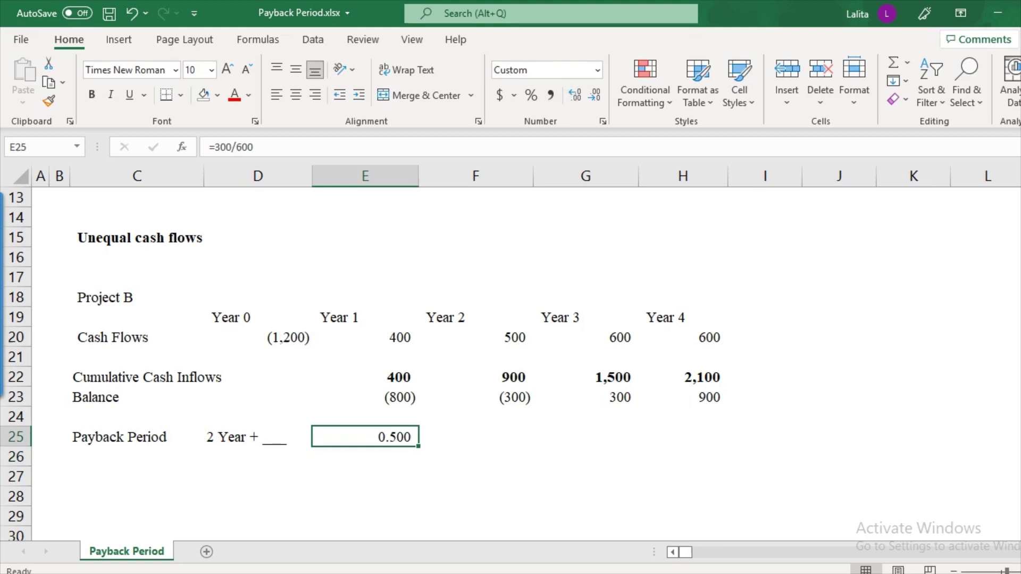
Step: Enter the Project B payback result "2.5 years" in cell D27 and make it bold
click(476, 398)
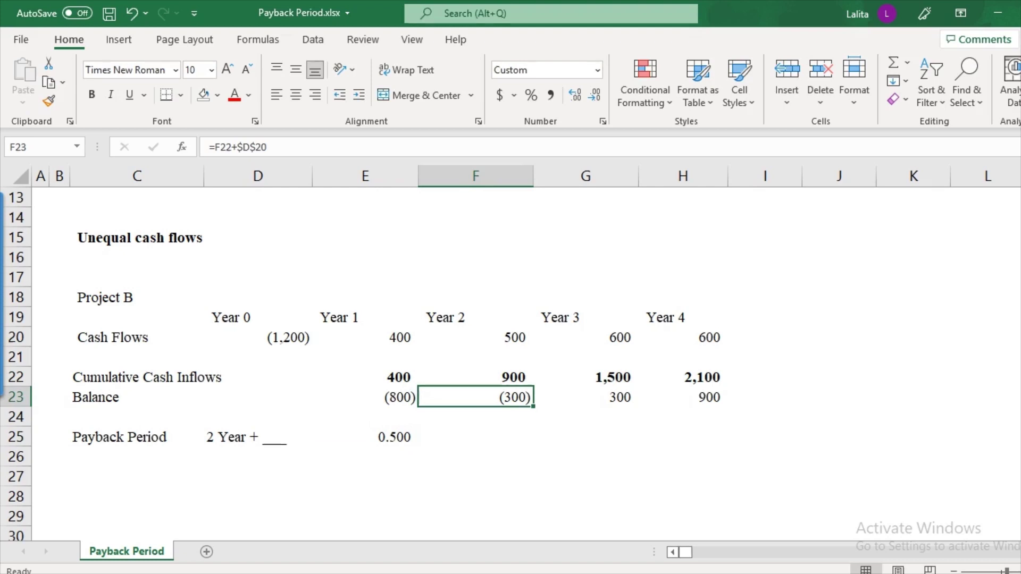
click(258, 437)
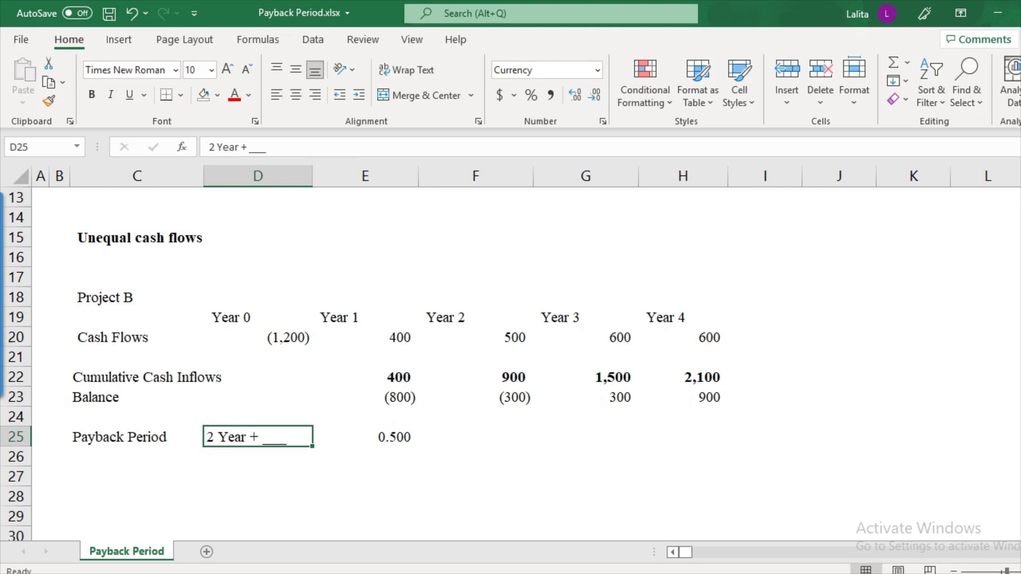
click(365, 437)
click(258, 456)
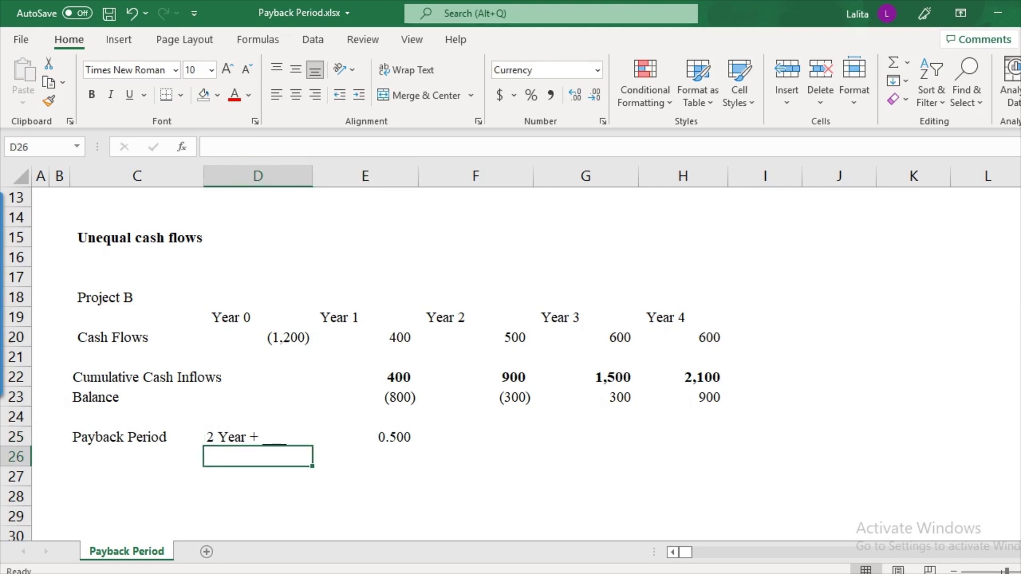
click(258, 476)
text(2.5 years)
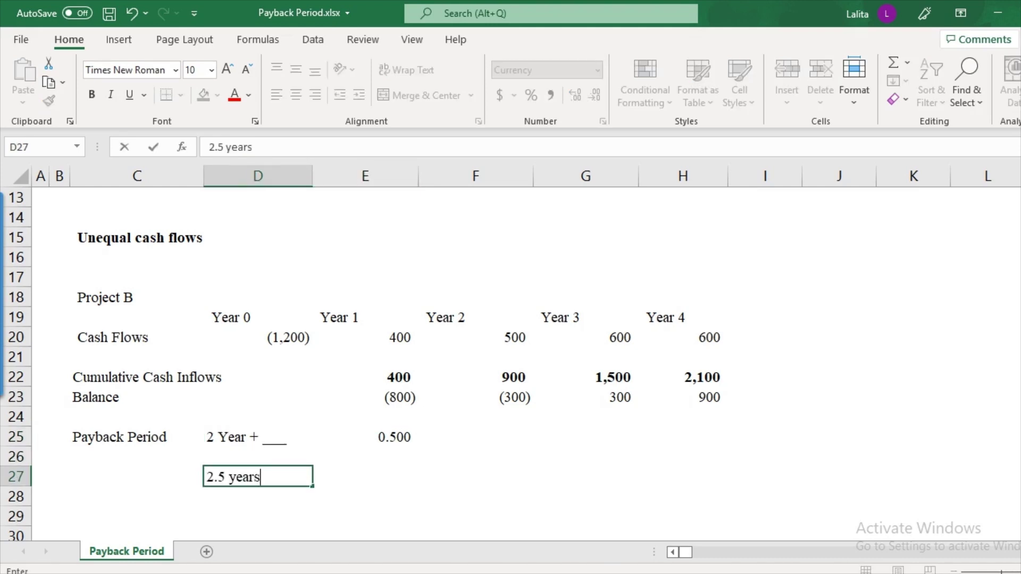
key(Return)
click(257, 476)
key(ctrl+b)
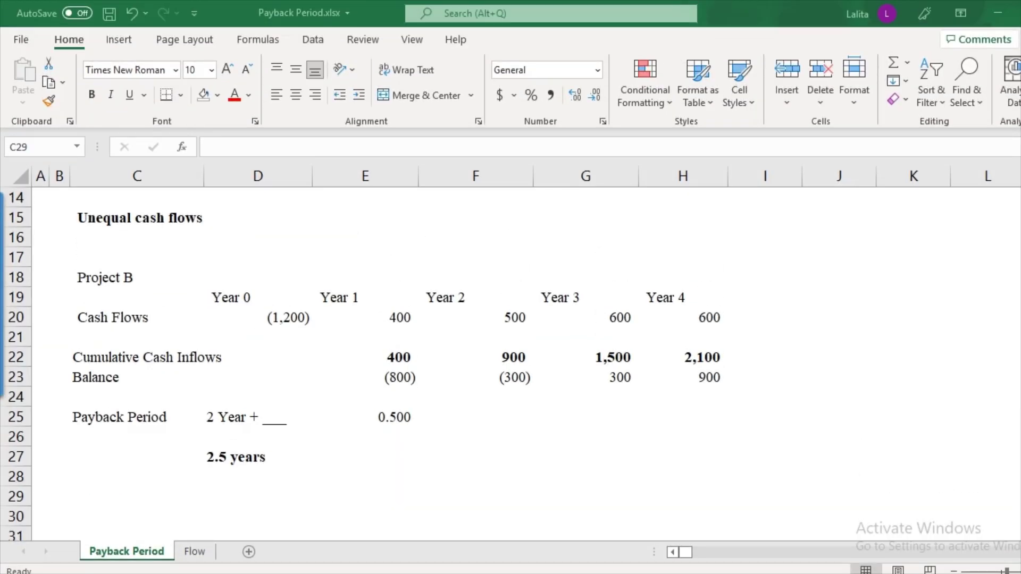
Step: Add the bold heading "Compare Multiple Project" in cell C29, two rows below the payback result
scroll(510, 361, down, 2)
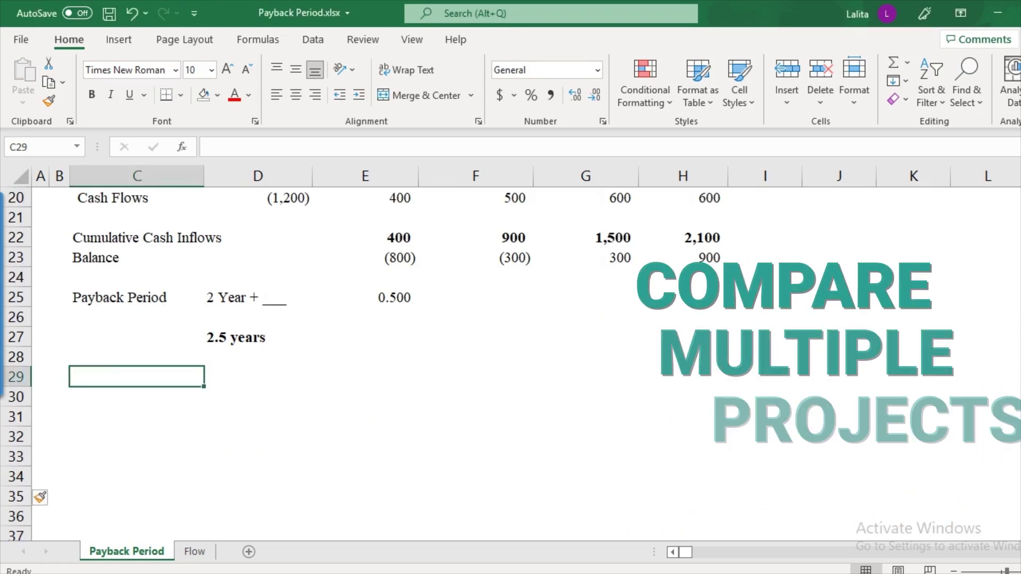
text(COmpare M)
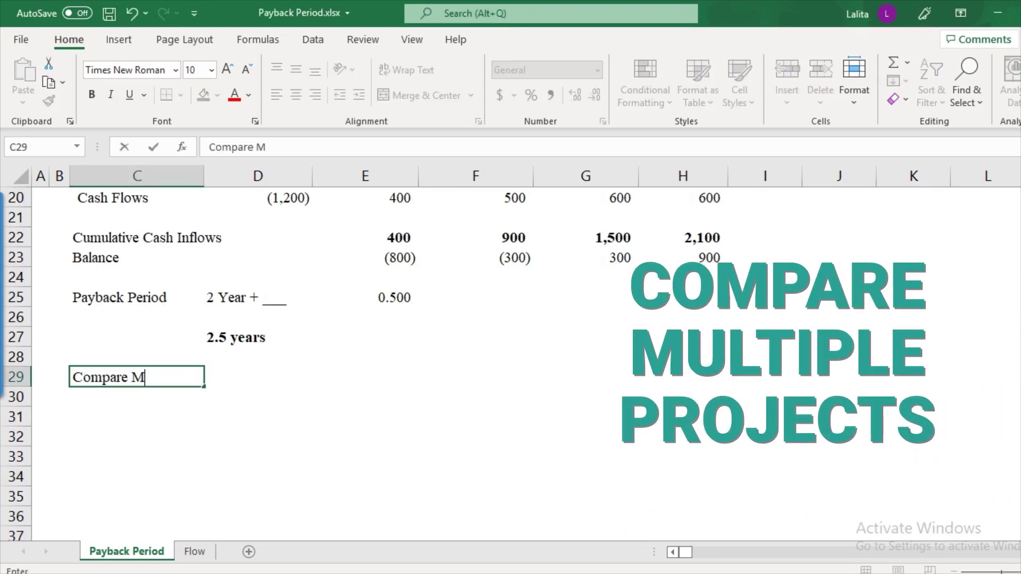
text(ultiple Project)
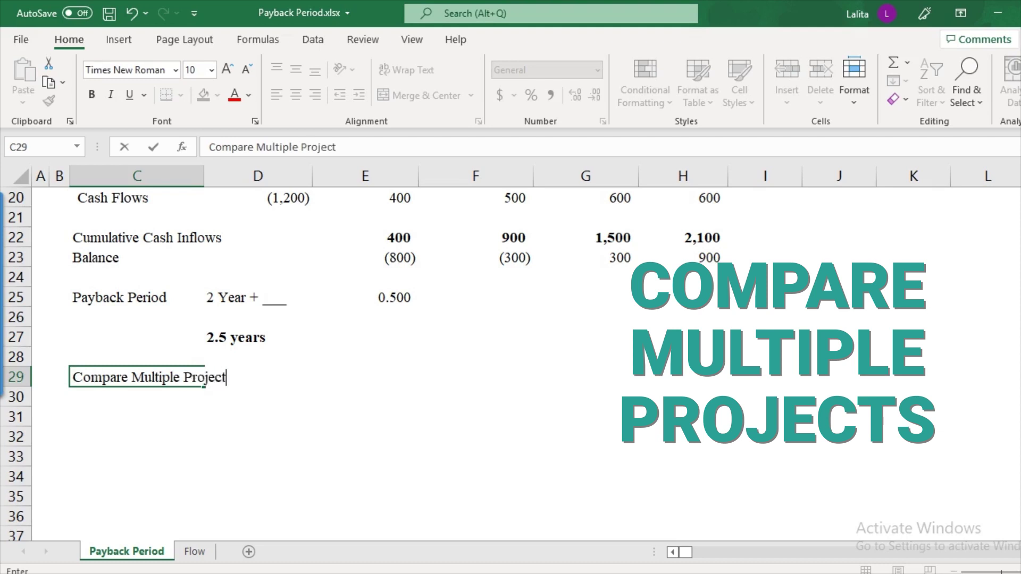
key(Return)
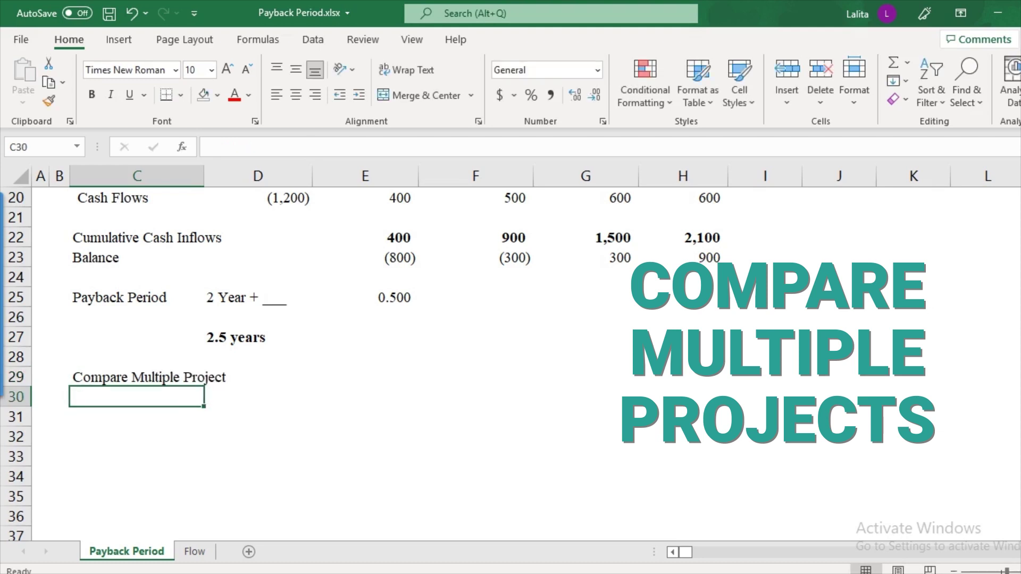
key(Up)
key(ctrl+b)
key(Down)
key(Down)
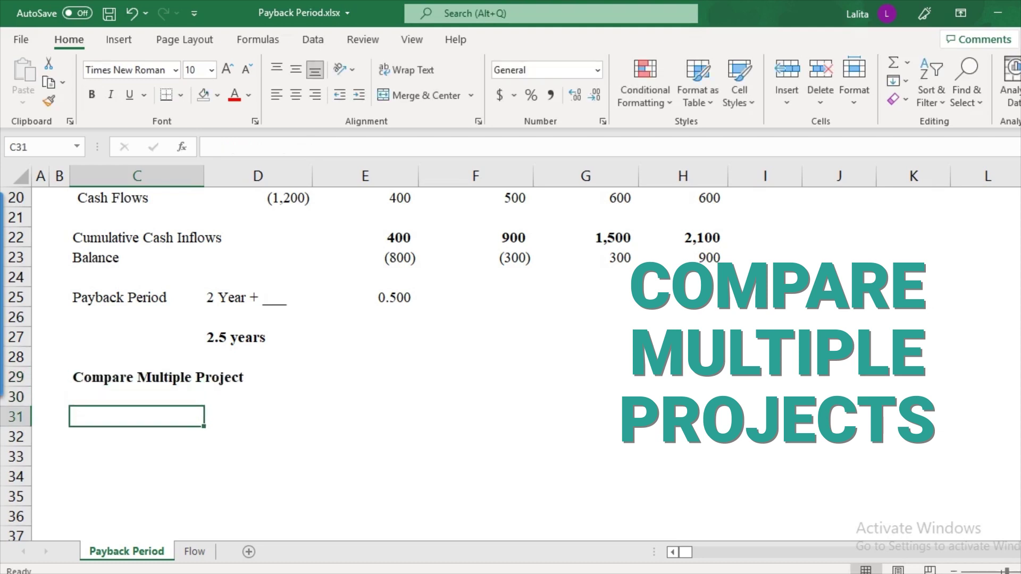
Step: Enter the decision rule "Select the one that has lower payback period" in cell C31
text(Select)
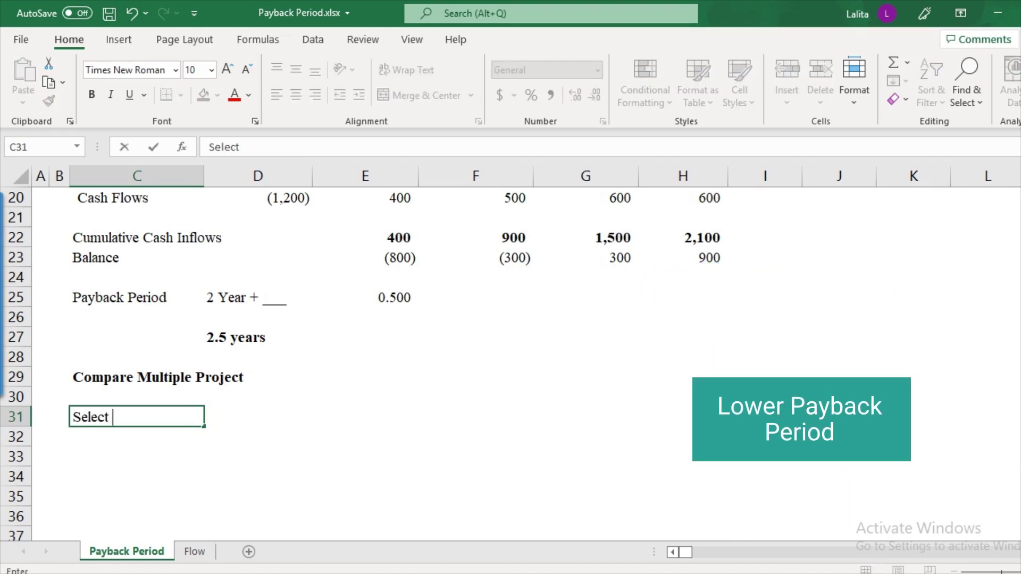
text( the one that has lower pay)
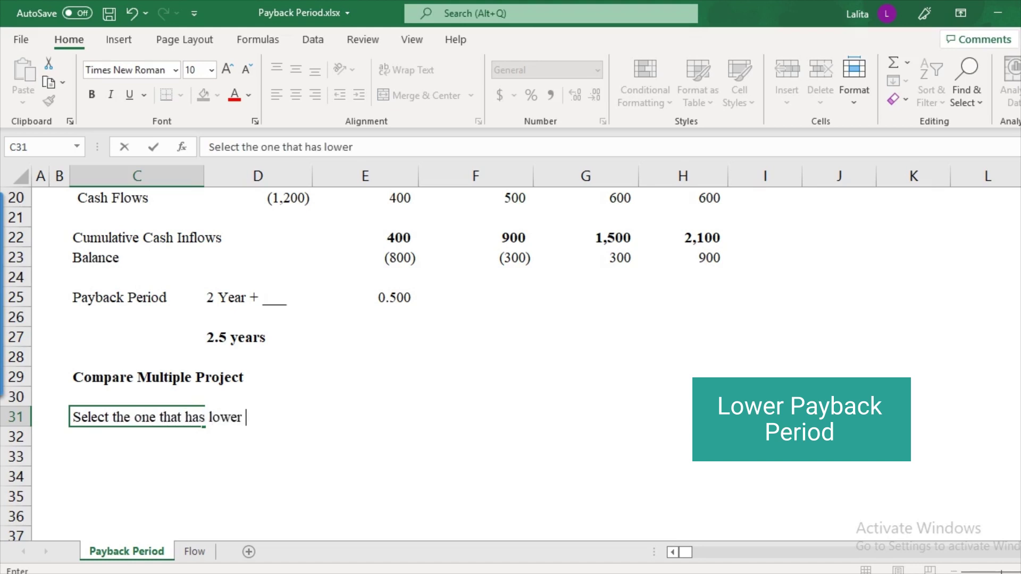
key(BackSpace)
key(BackSpace)
key(BackSpace)
text(pay back period)
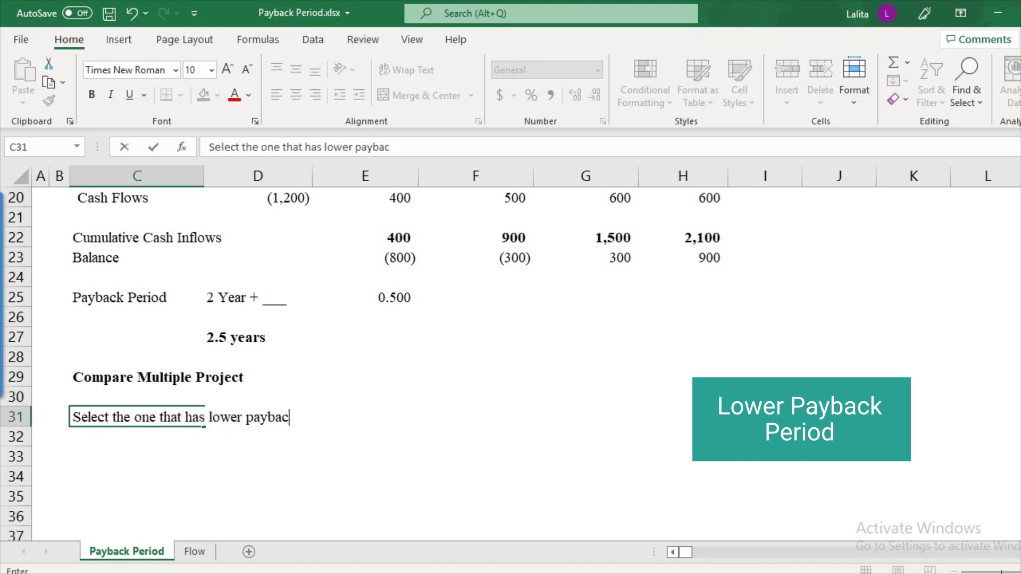
key(Return)
Step: Enter the label "Project A" in cell C33, below the decision rule
click(137, 456)
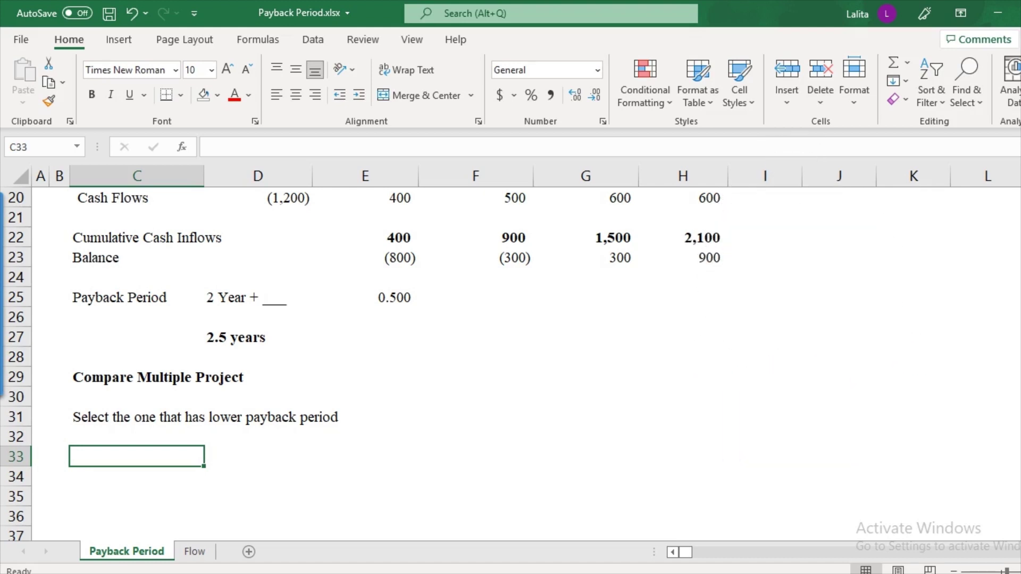
text(Proejct)
key(BackSpace)
key(BackSpace)
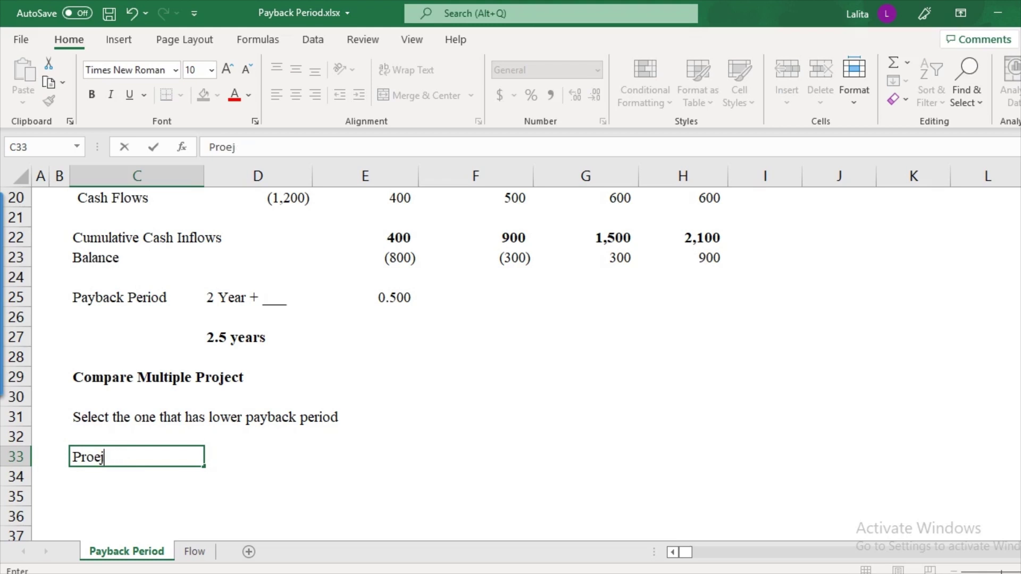
key(BackSpace)
text(ject A)
key(Return)
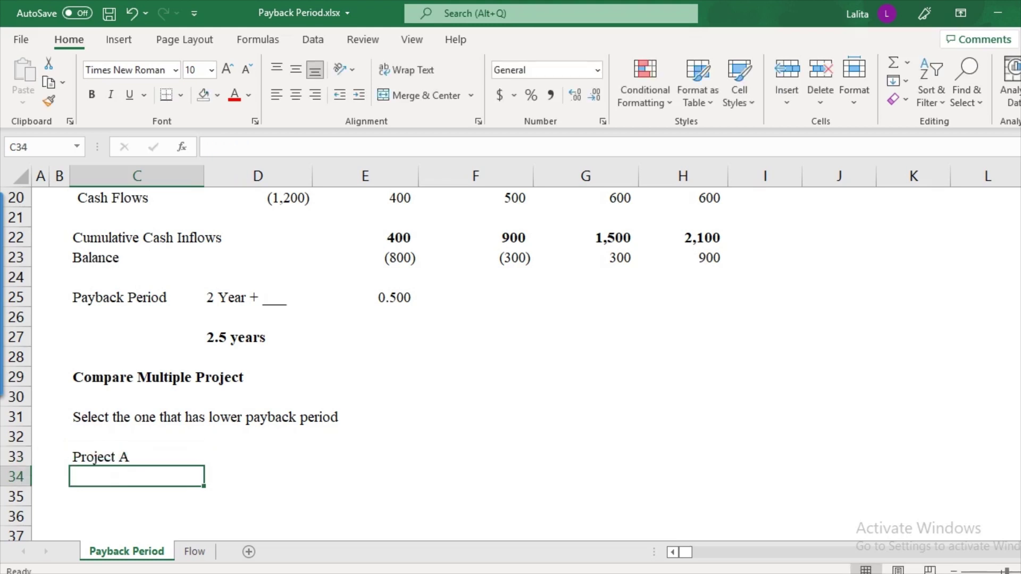
Step: Enter "10 year" in cell D33 as the payback period of Project A
key(Right)
key(Up)
text(10)
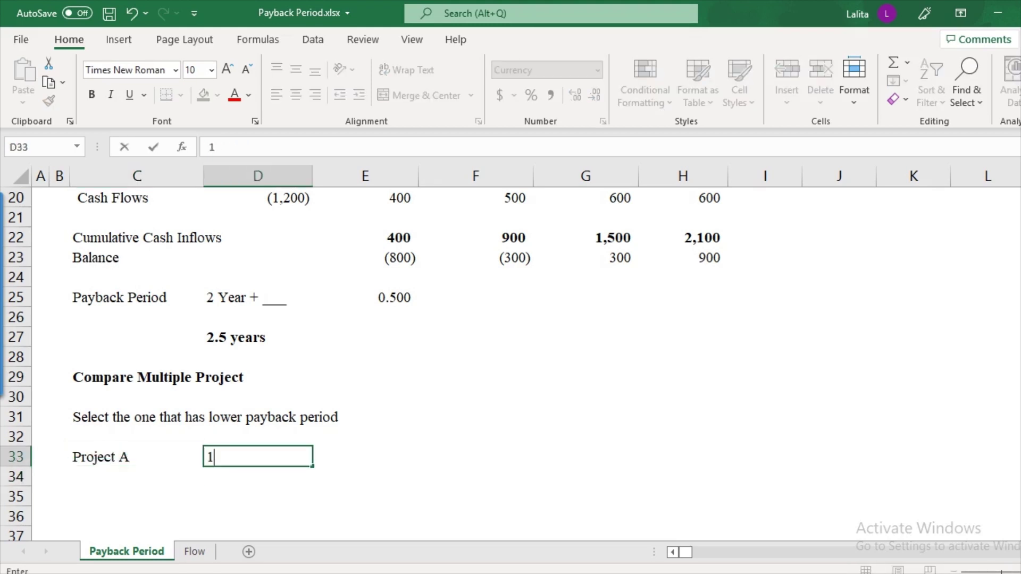
key(shift+F10)
key(Escape)
text(year)
key(Return)
Step: Copy the Project A label from C33 into C34 and change the copy to "Project B"
key(Left)
key(Up)
key(ctrl+c)
key(Down)
key(ctrl+v)
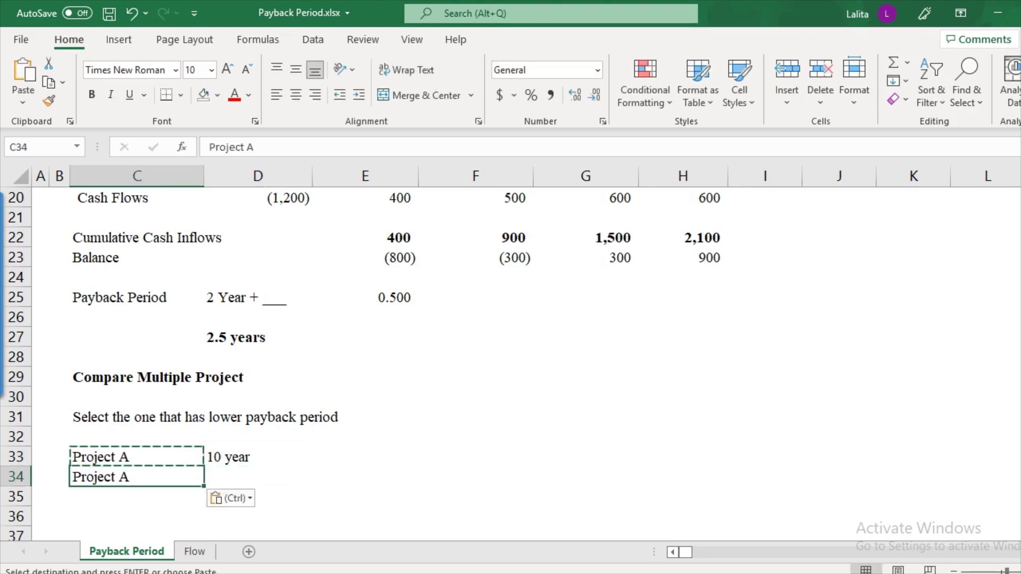
key(F2)
key(Left)
key(Delete)
text(B)
key(Return)
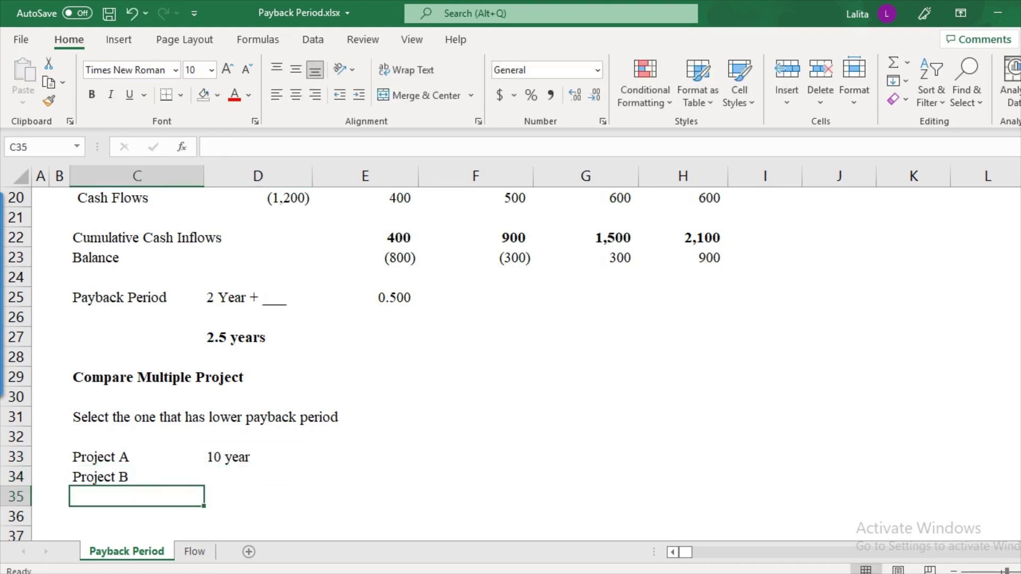
Step: Enter "3 years" in cell D34 as the payback period of Project B
key(Up)
key(Right)
text(3 years)
key(Return)
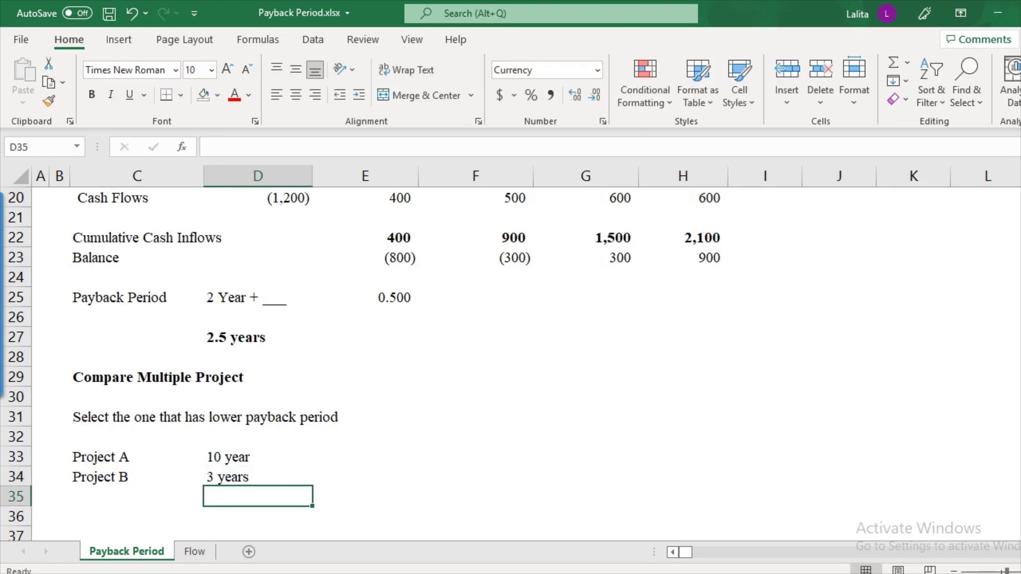
Step: Enter the text "Benchmark Period" in cell E34, beside the Project B payback period
click(364, 457)
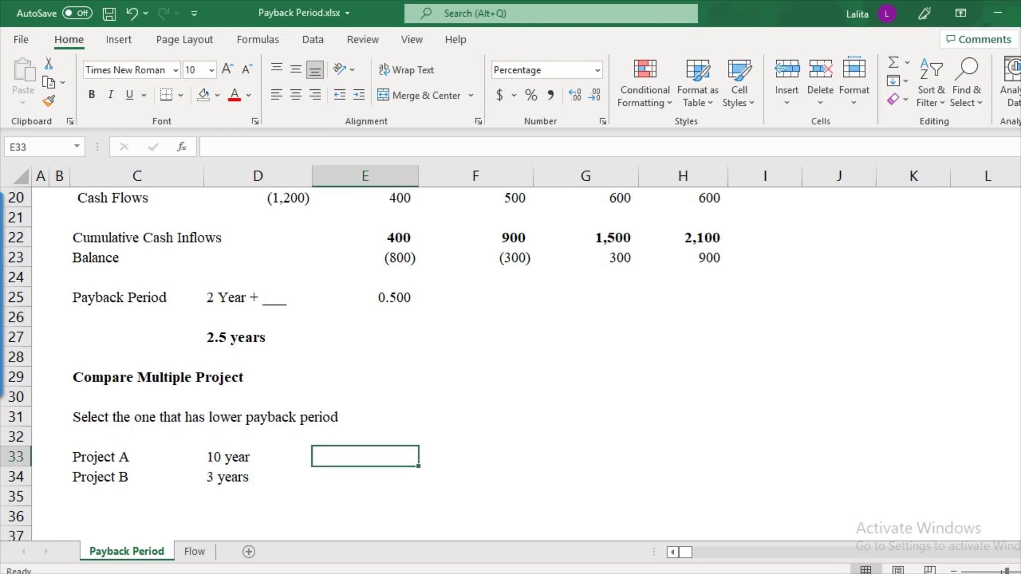
click(365, 477)
text(Benchm)
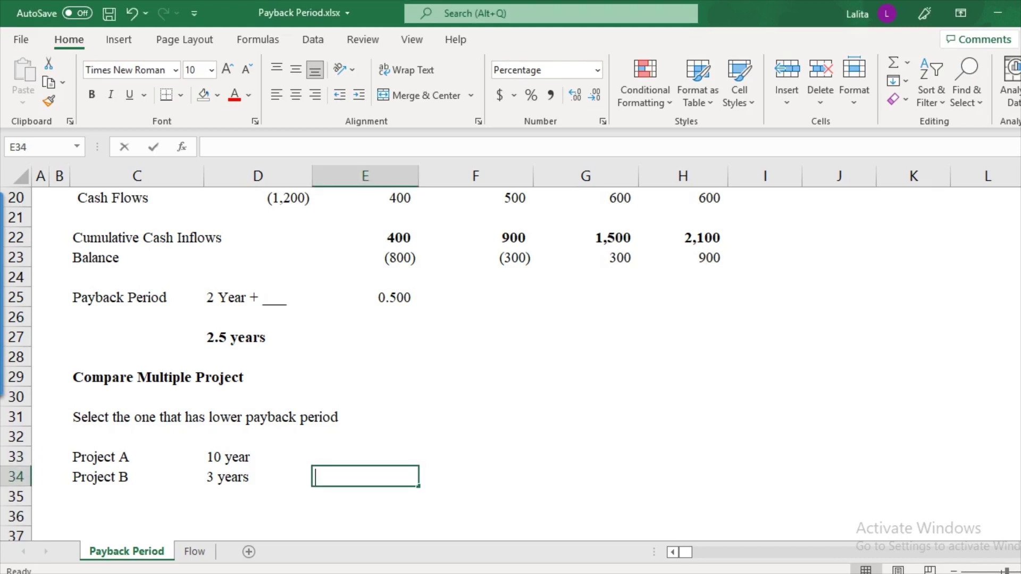
text(ark )
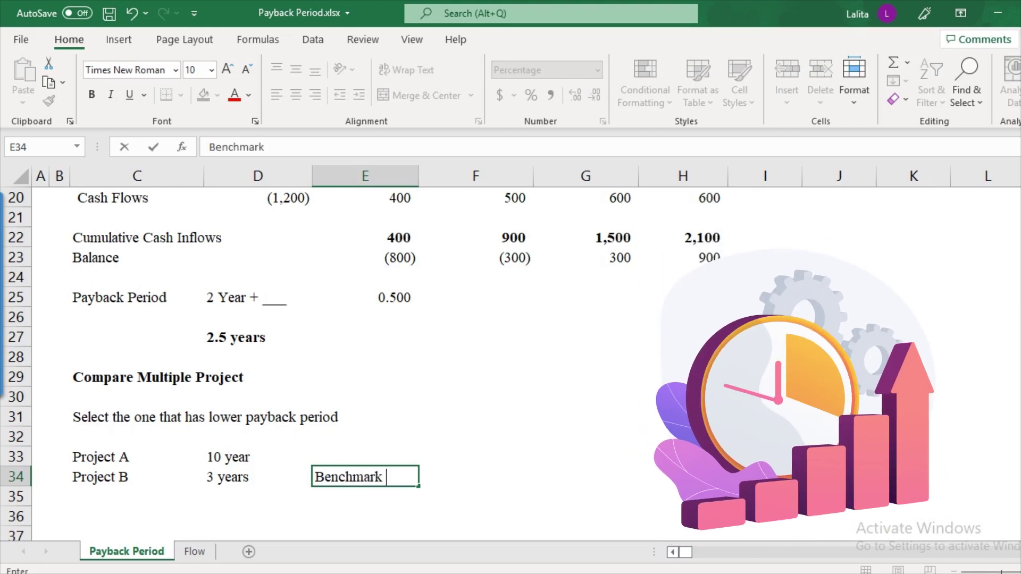
text(Period)
key(Return)
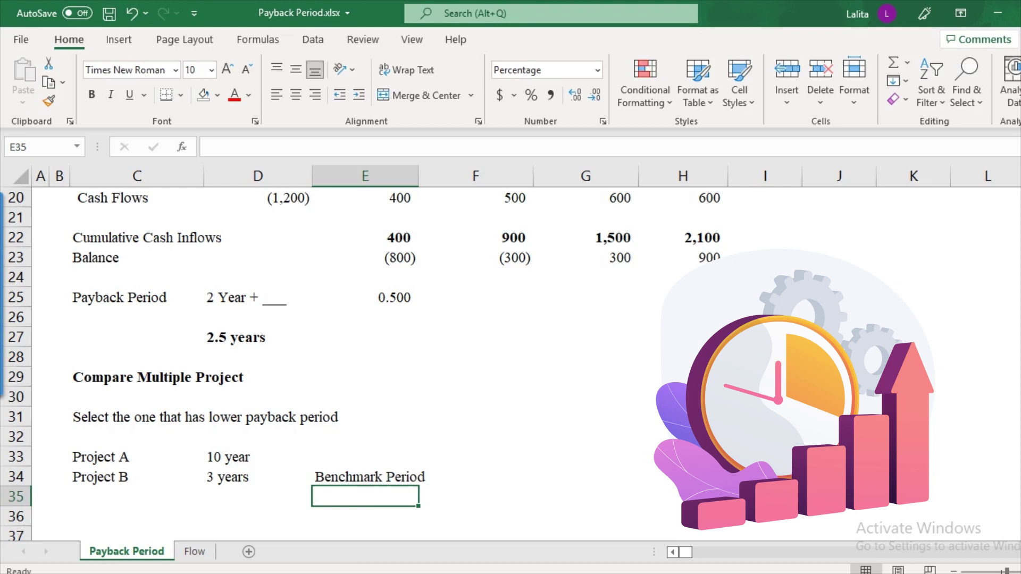
Step: Extend the benchmark text in E34 so it reads "Benchmark Period ~ 4 years"
key(Up)
key(F2)
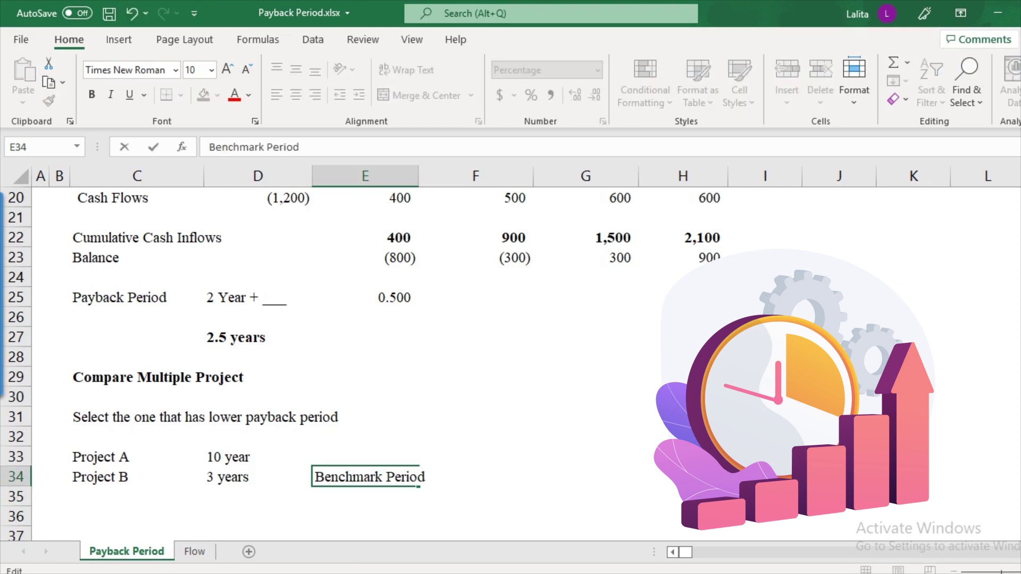
text(~ 4 years)
key(Return)
click(365, 476)
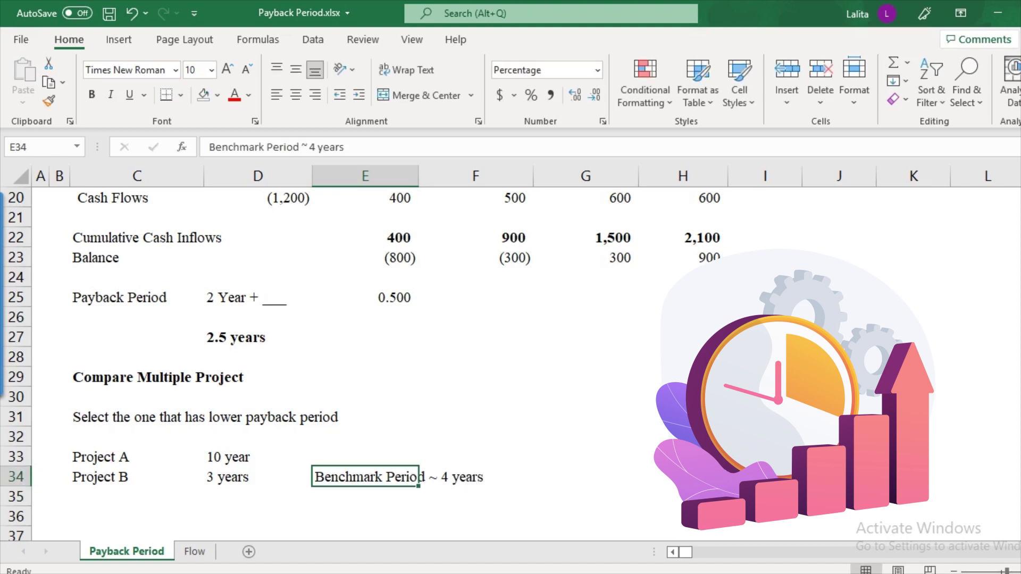
Step: Bold the Project B label and its payback period in C34:D34
key(Left)
key(Left)
key(Left)
key(Right)
key(shift+Right)
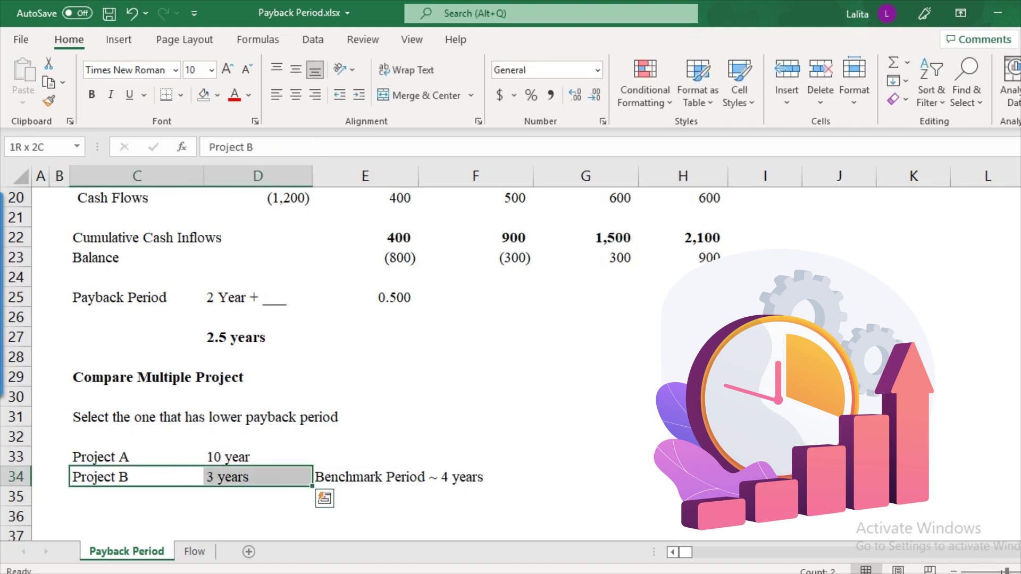
key(ctrl+b)
key(Down)
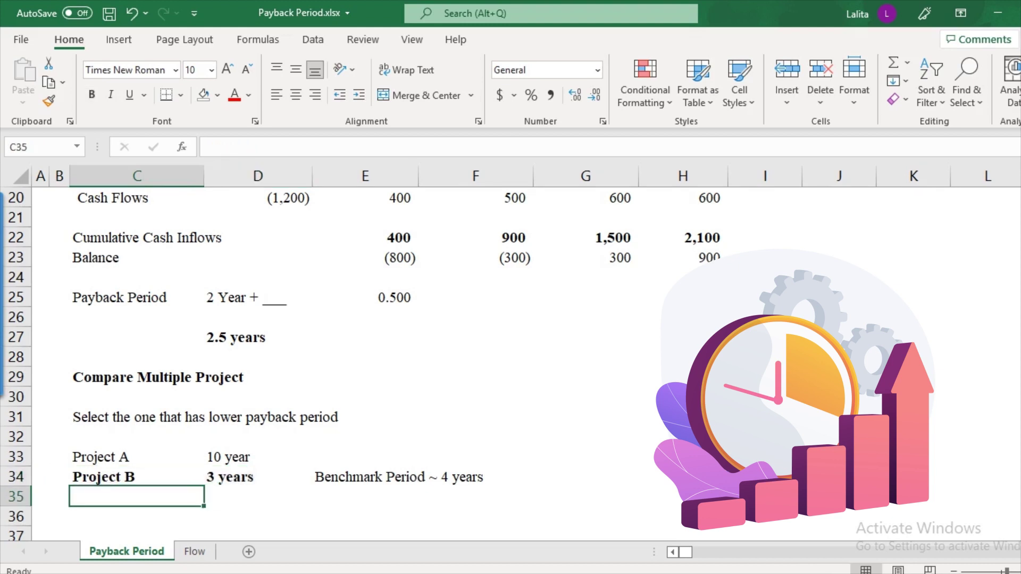
key(Up)
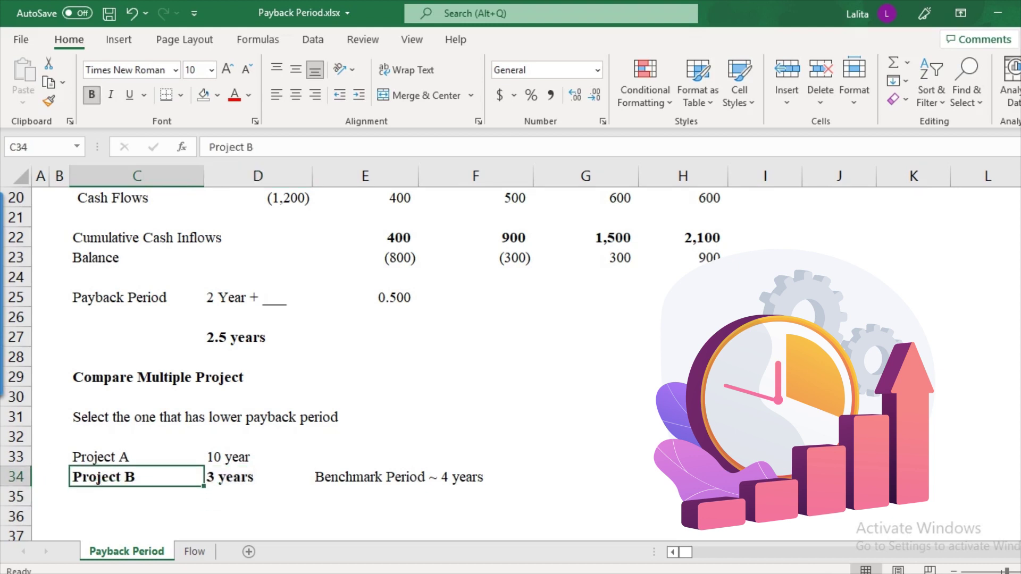
Step: Compare the payback periods of Project A and Project B with the benchmark period in E34
key(Right)
key(Right)
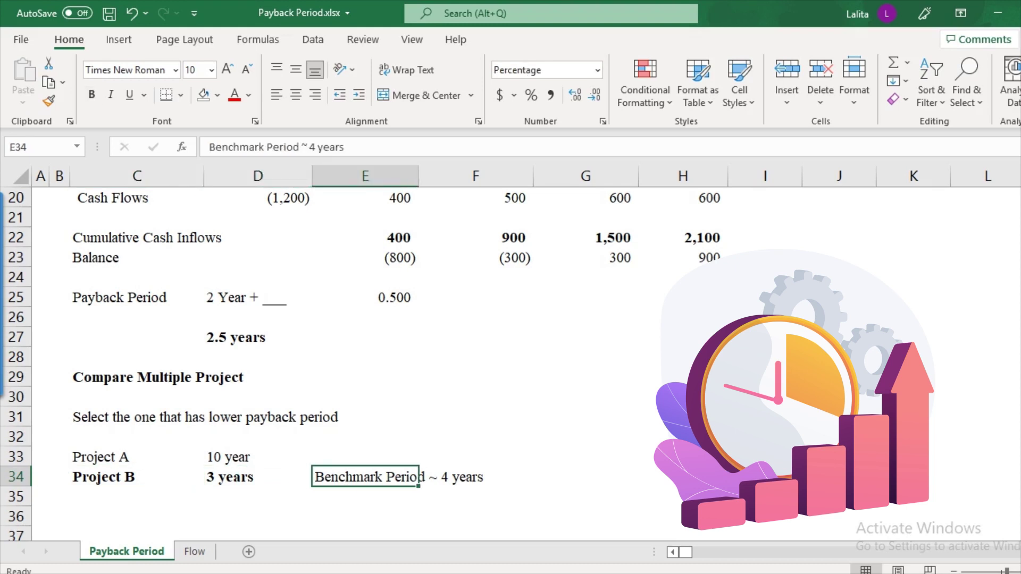
key(Left)
key(Left)
key(Left)
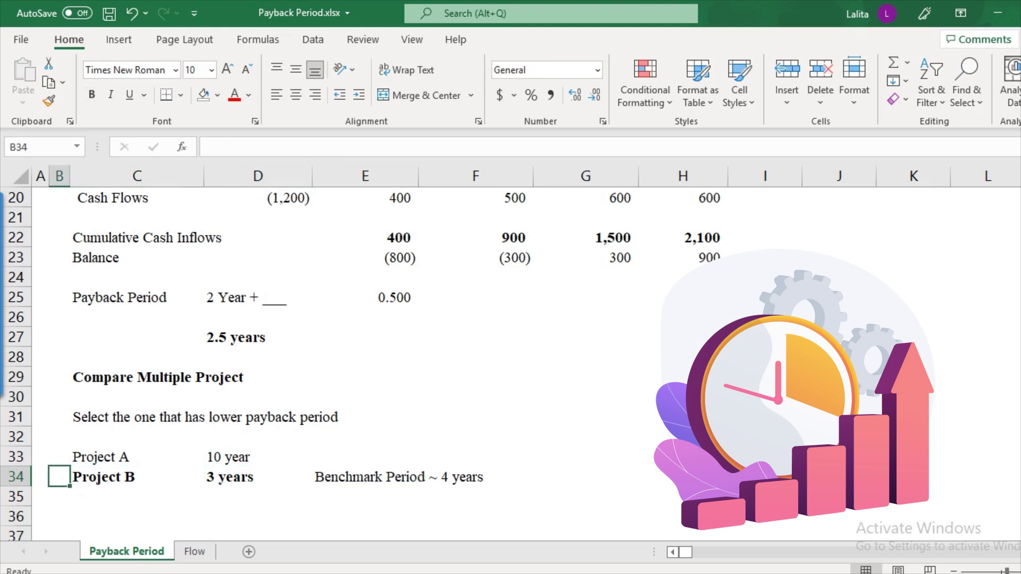
key(Right)
key(shift+Right)
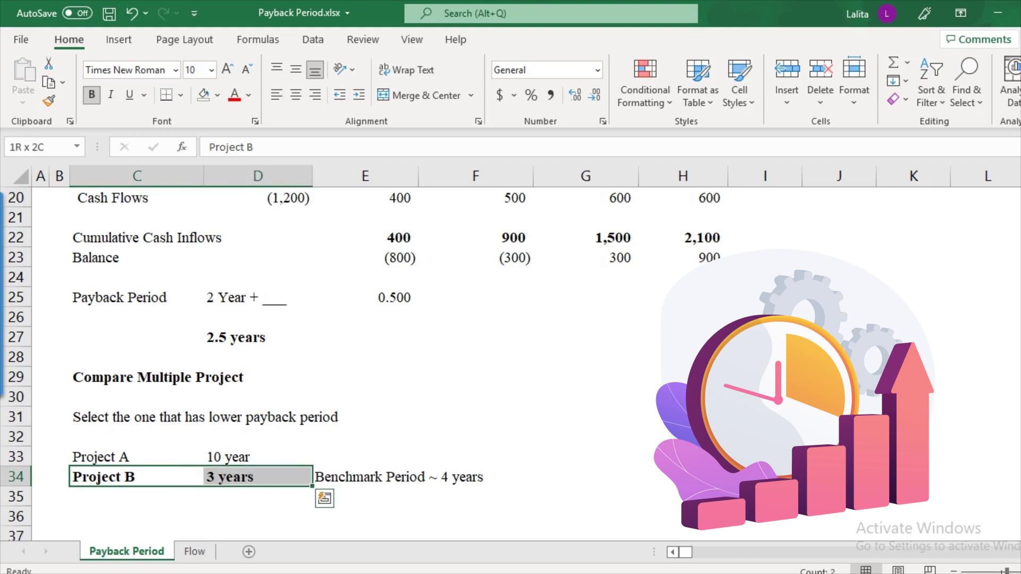
click(137, 456)
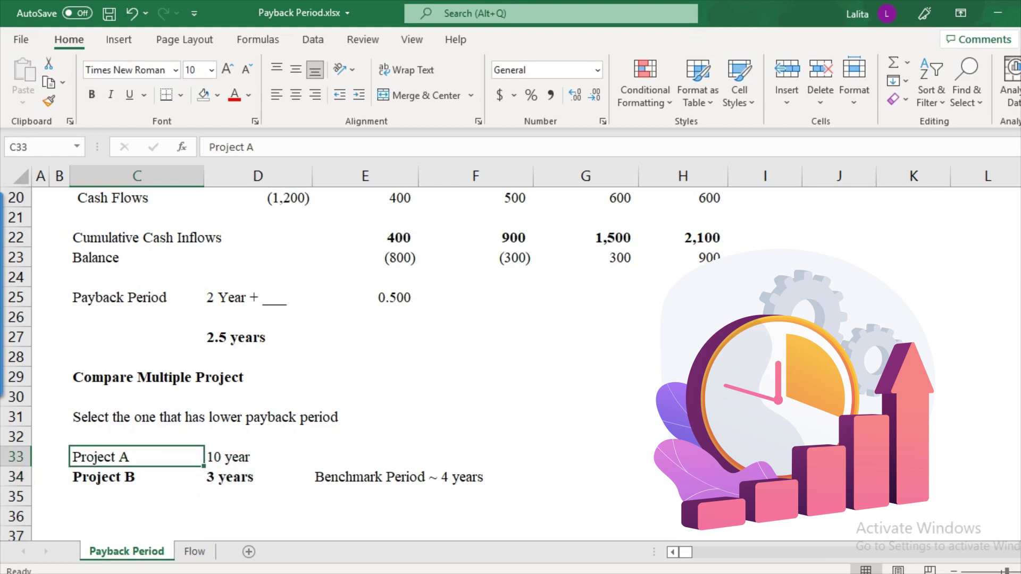
Step: Change the benchmark text in E34 to read "Benchmark Period ~ 2 years"
key(Right)
key(Right)
key(Down)
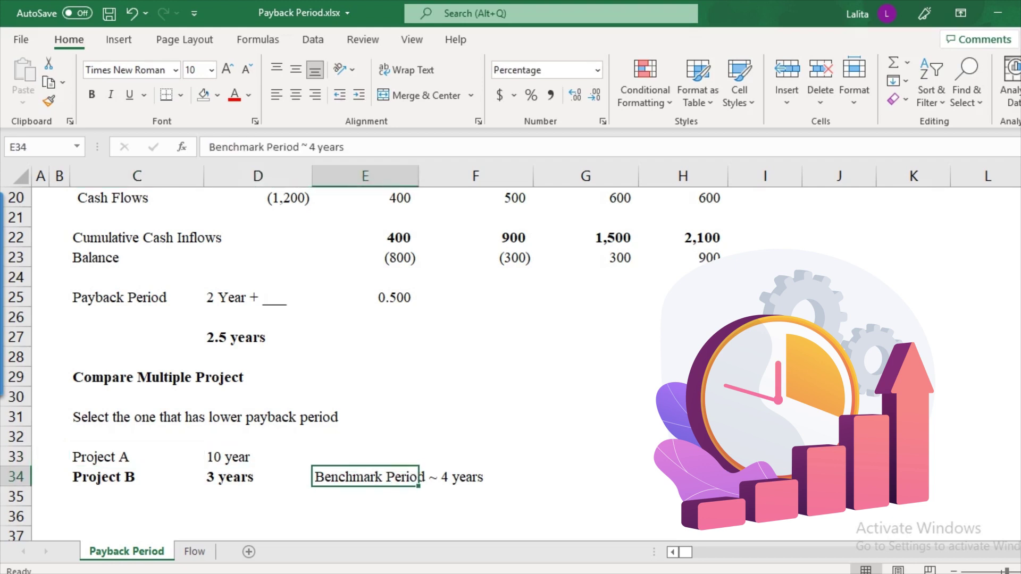
key(F2)
key(Left)
key(Left)
key(Left)
key(Left)
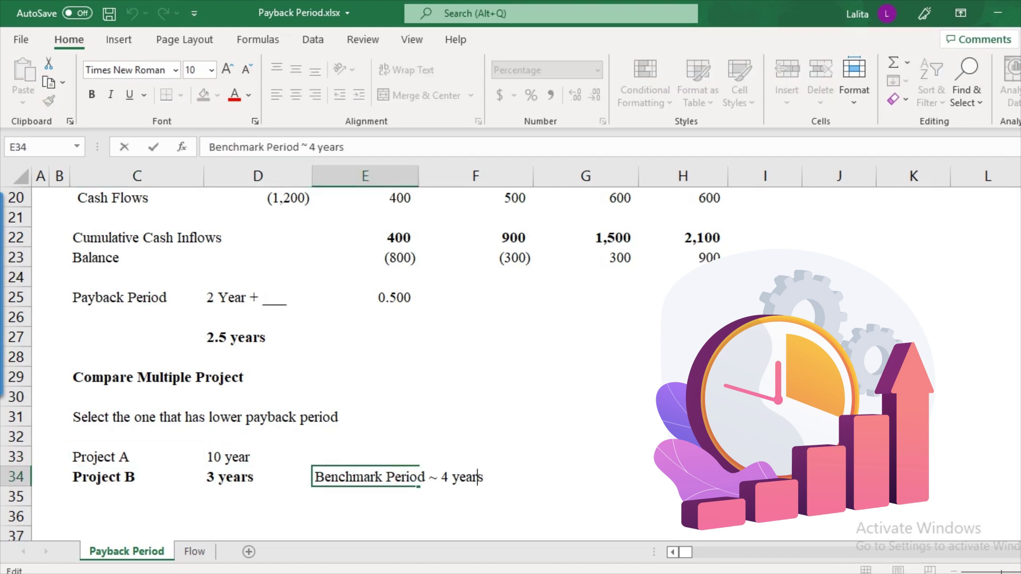
key(shift+Left)
text(2)
key(Return)
key(Up)
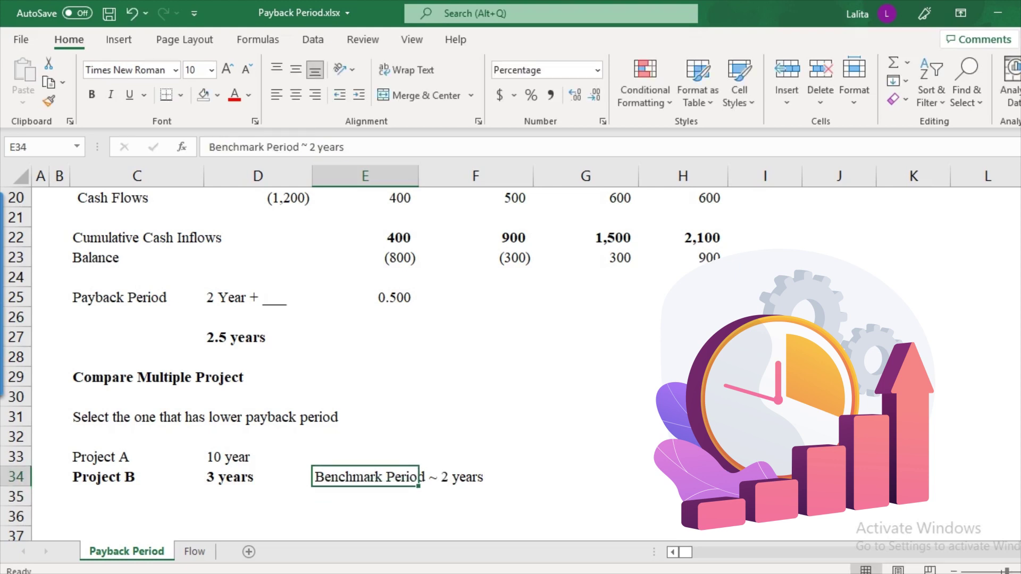
Step: Remove the bold formatting from the Project B label and payback period in C34:D34
key(Left)
key(Left)
key(shift+Right)
key(ctrl+b)
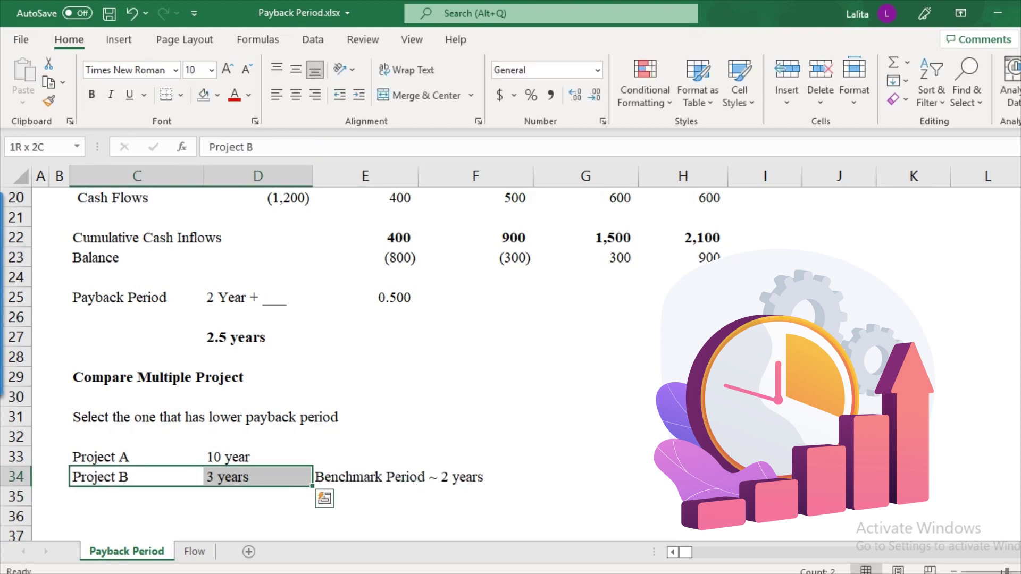
key(Up)
key(Right)
key(Right)
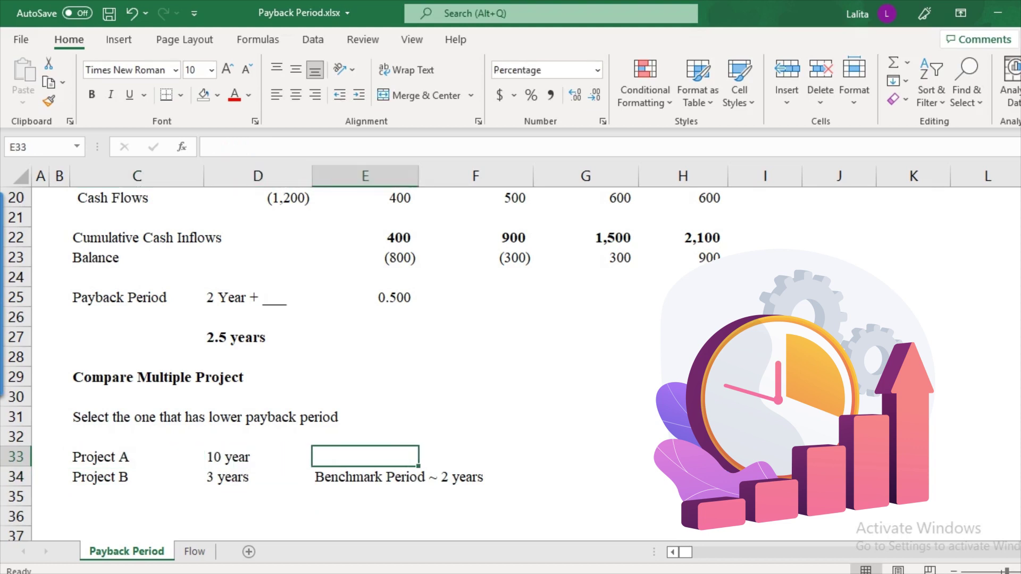
key(Down)
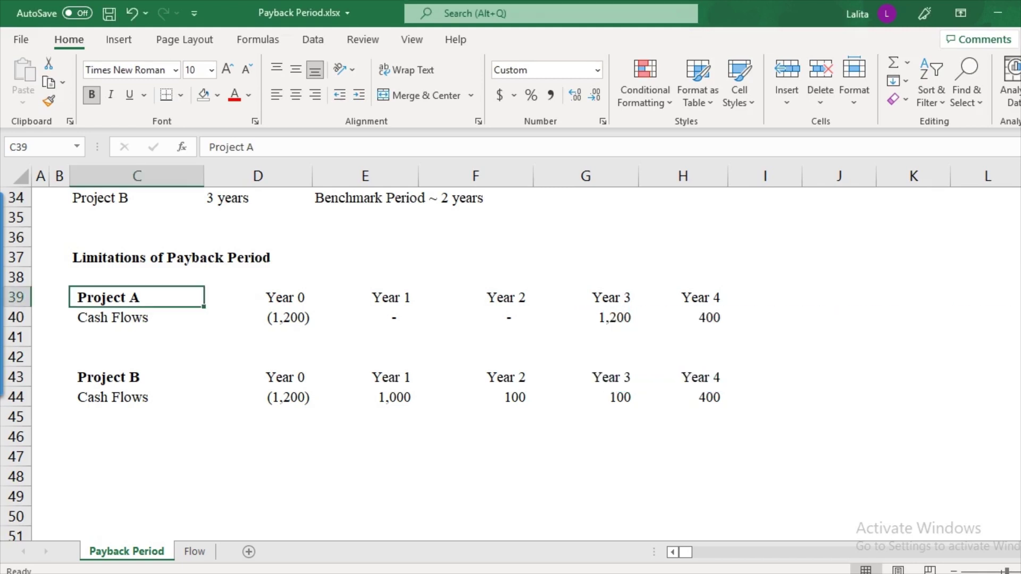
Step: Examine the initial outlays and yearly cash flows of Project A and Project B under Limitations of Payback Period
click(136, 377)
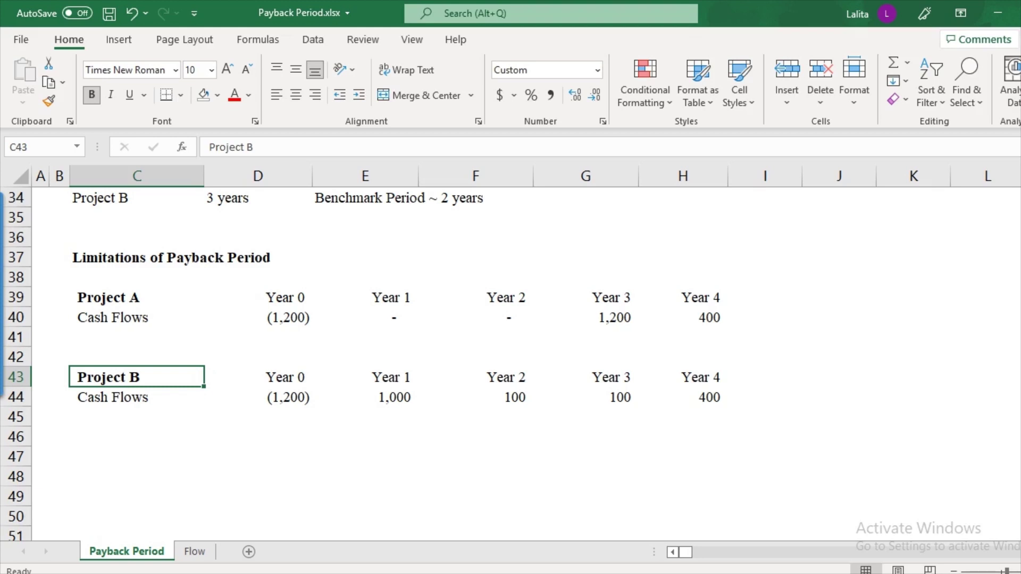
click(258, 317)
click(258, 396)
click(258, 317)
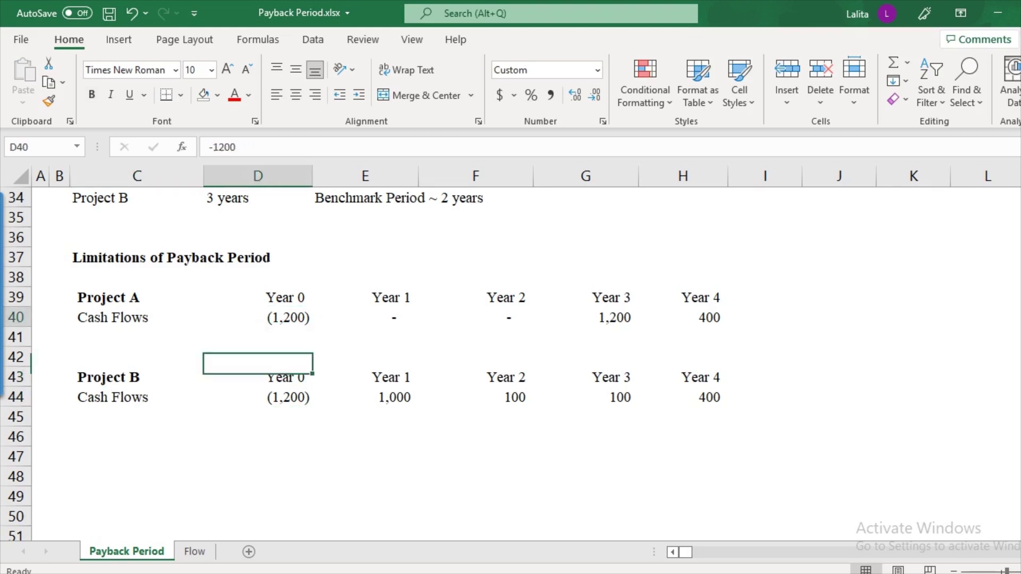
drag(365, 317, 683, 318)
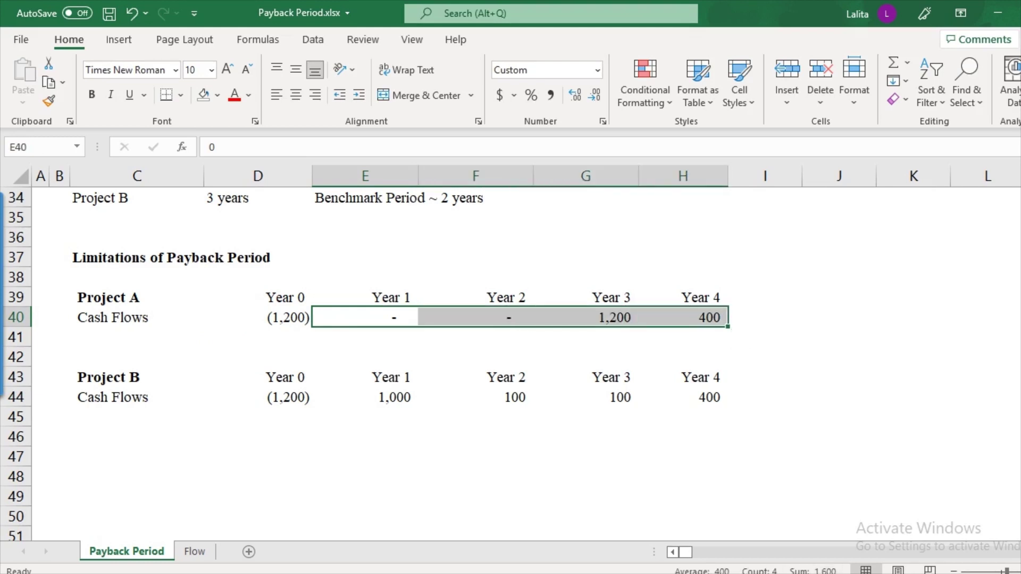
drag(365, 397, 683, 397)
Step: Enter the label "Payback Period" in C46 and "A" beside it in D46
click(136, 436)
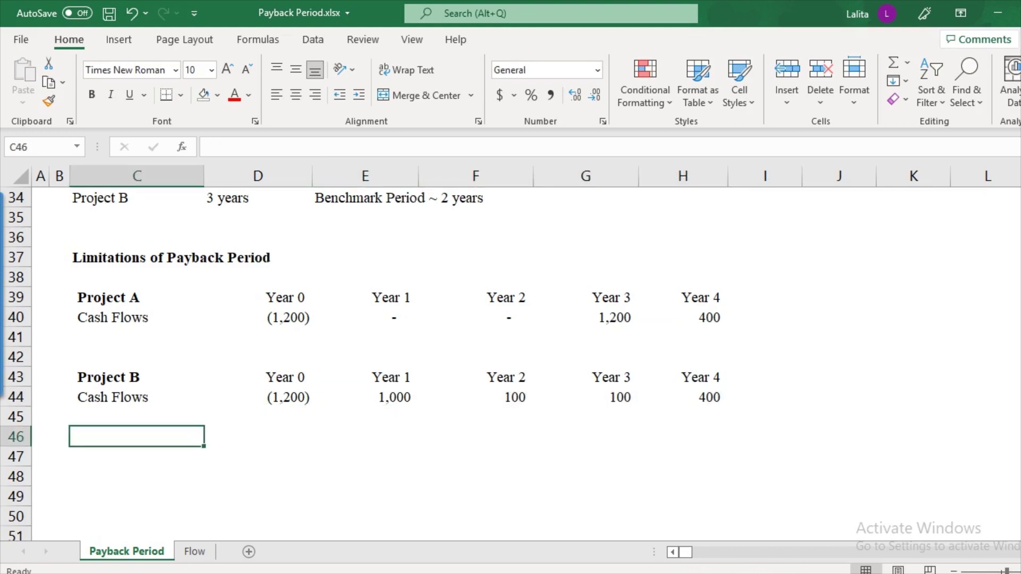
text(Paybac)
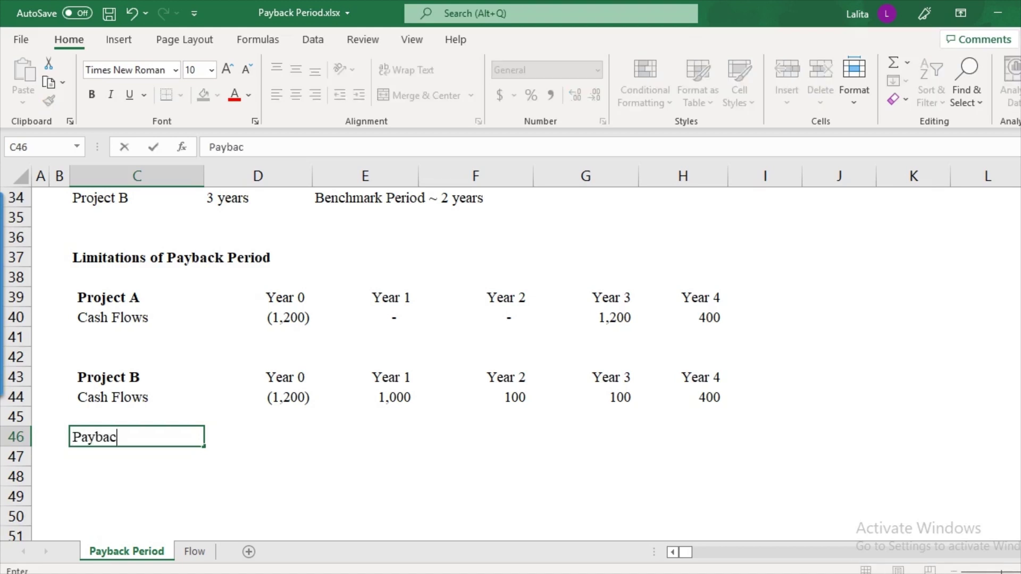
text(k Period)
key(Return)
key(Up)
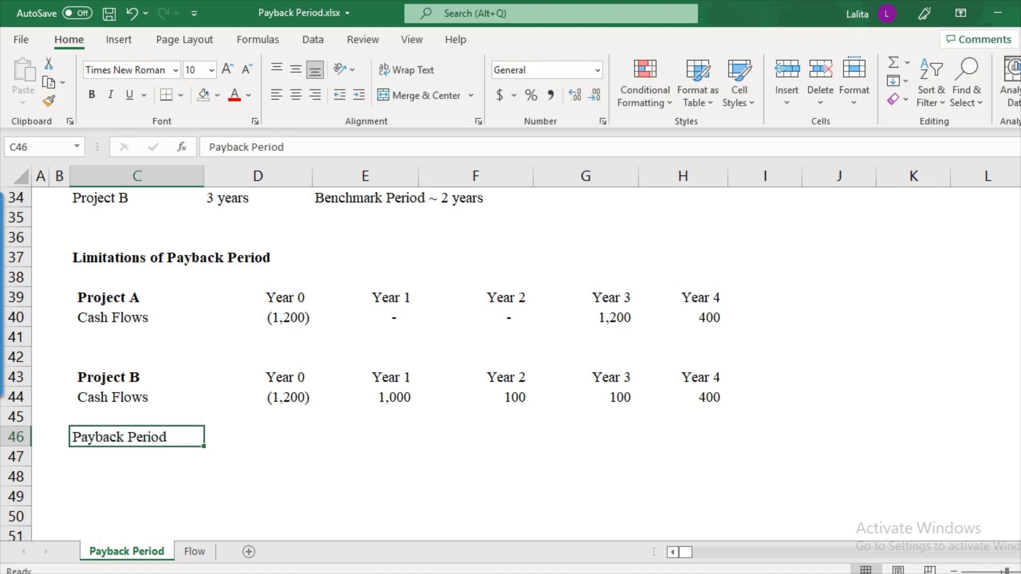
click(258, 436)
text(A)
key(Return)
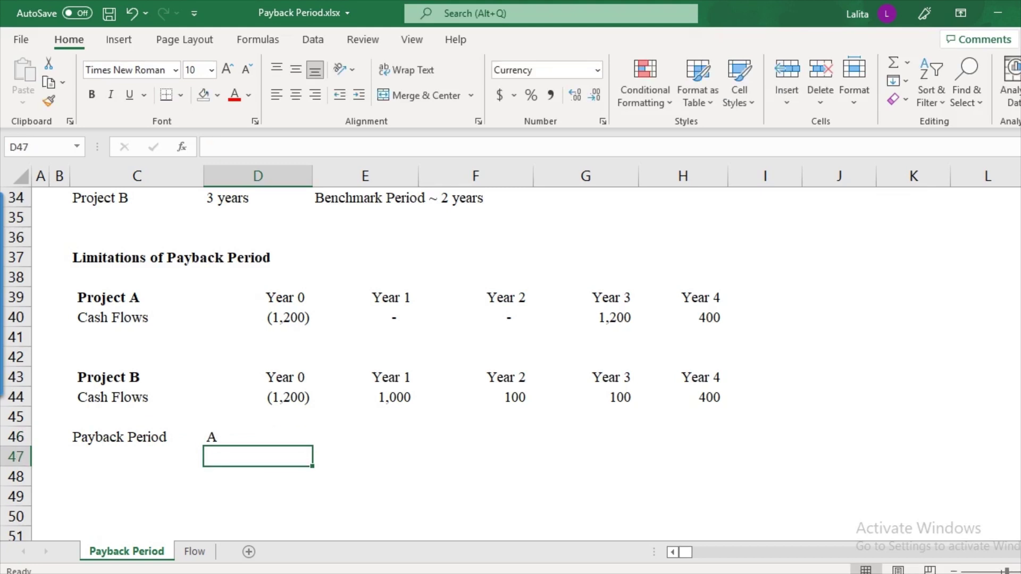
Step: Check Project A's cash flows in row 40 against its initial outlay and enter "3 years" as its payback period in E46
key(Up)
key(Right)
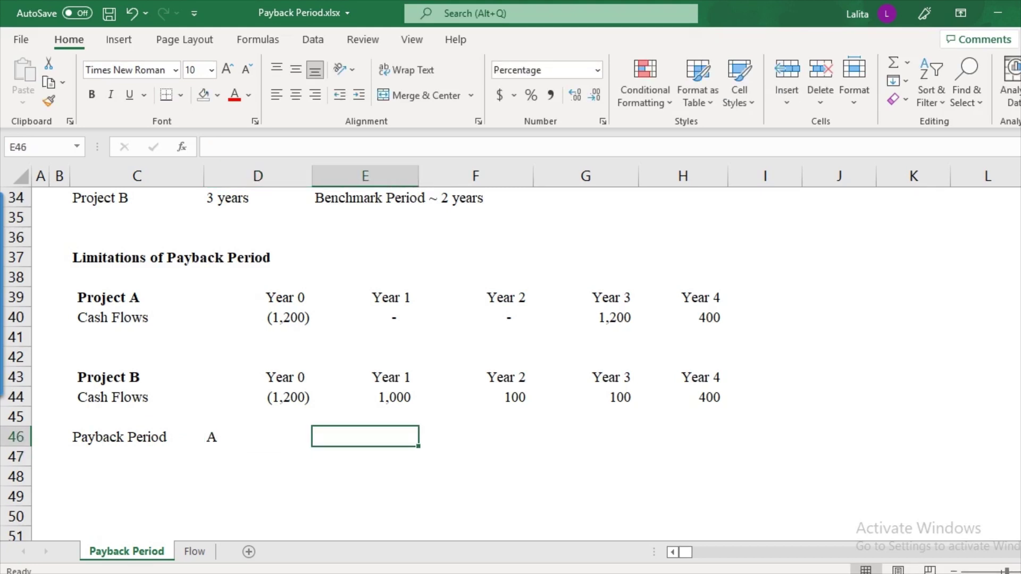
click(365, 317)
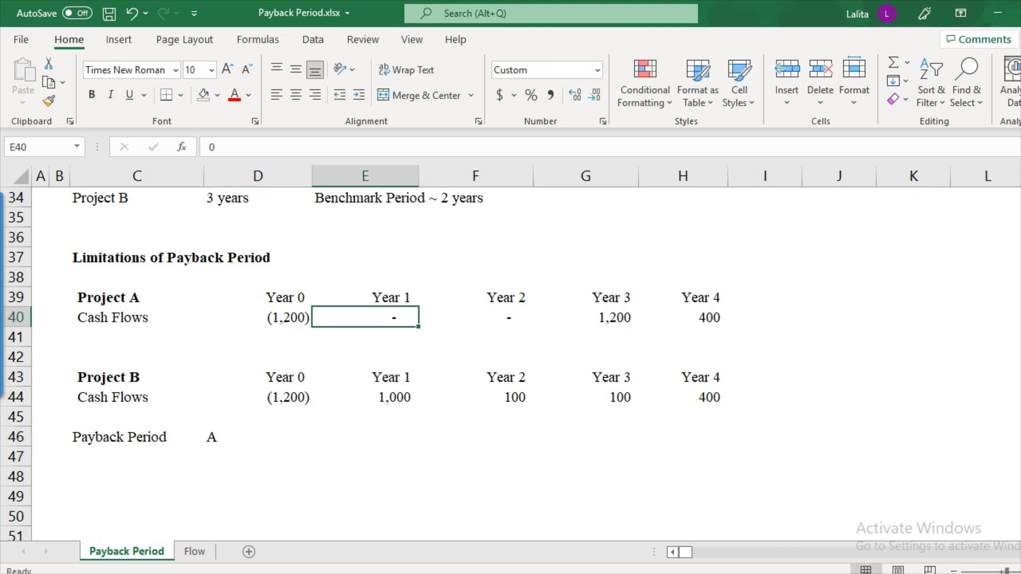
click(476, 317)
click(586, 317)
drag(365, 318, 585, 317)
click(258, 318)
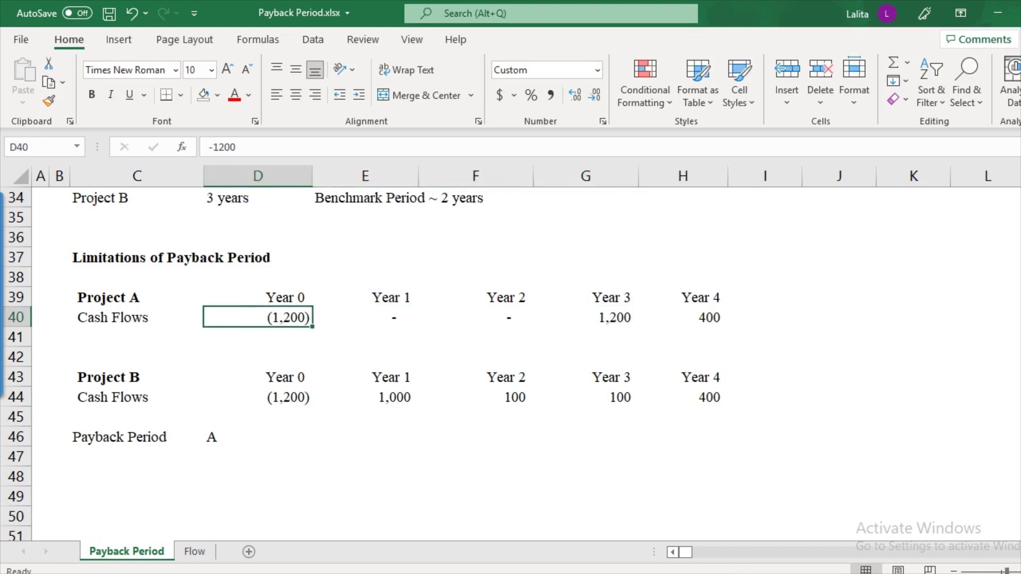
click(257, 337)
click(258, 436)
click(359, 437)
text(3 years%)
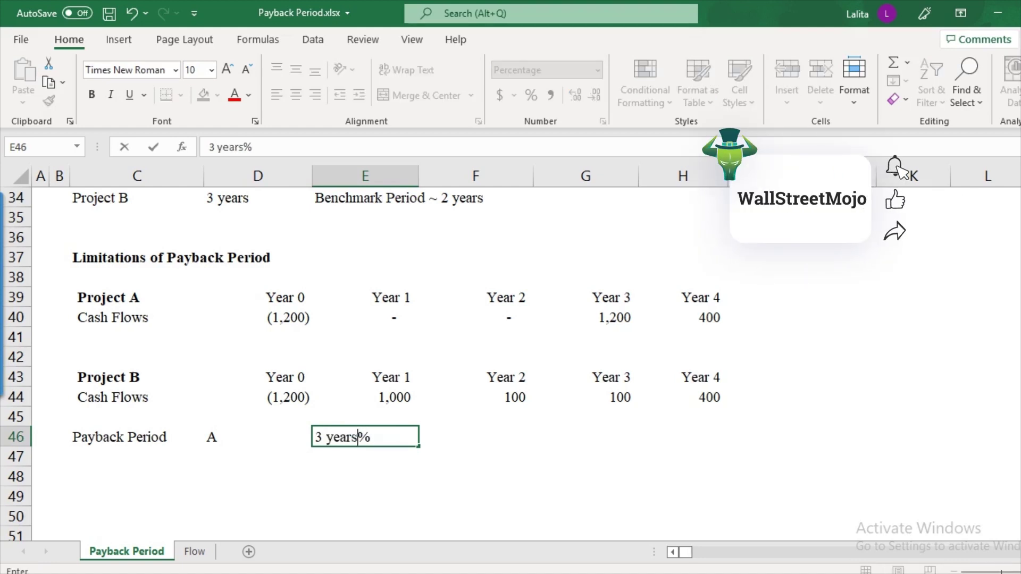
key(Return)
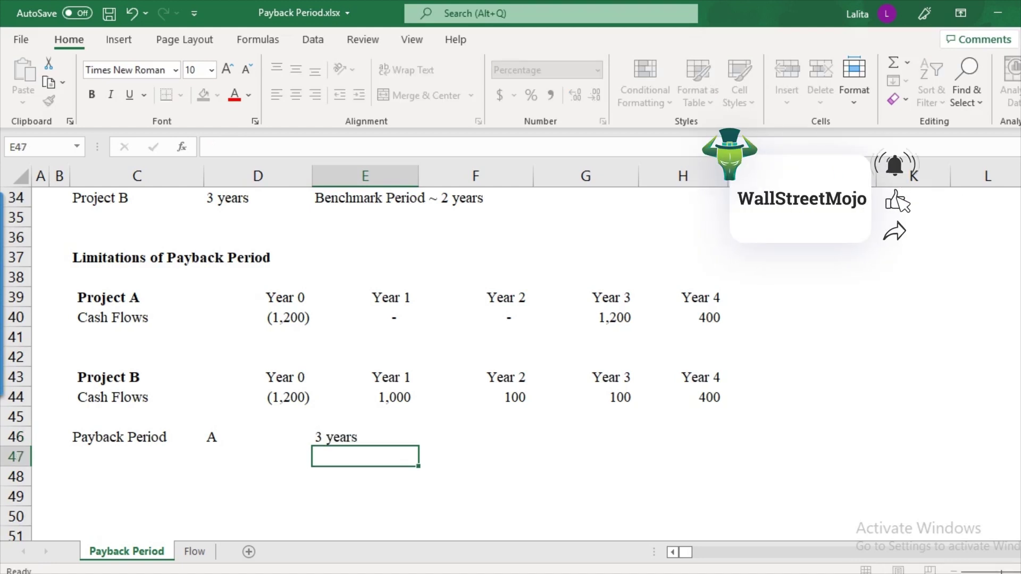
Step: Enter the label "B" in D47, below the A label
key(Left)
text(B)
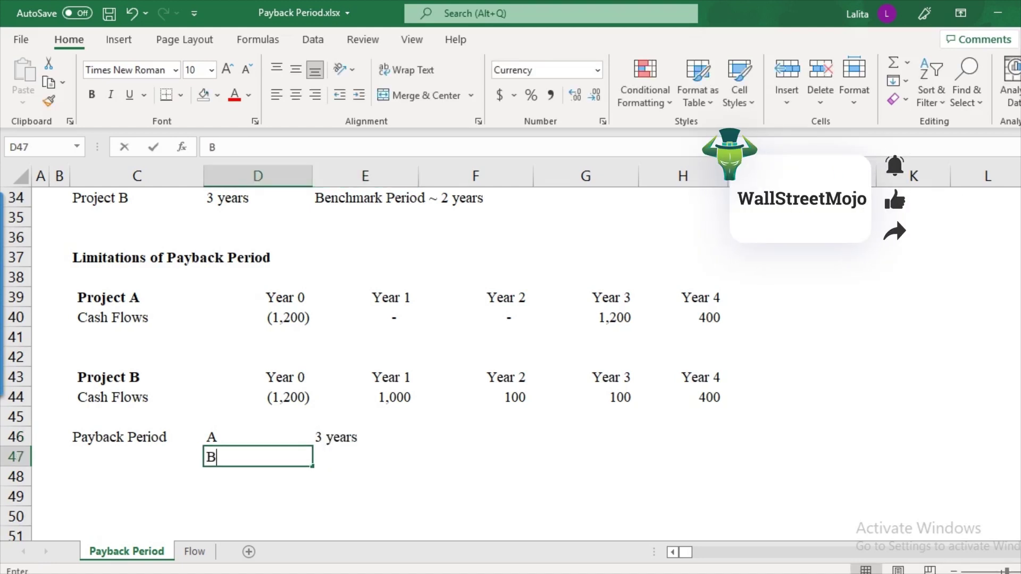
key(Return)
key(Up)
Step: Check Project B's Year 1 to Year 3 cash flows in row 44 and enter "3 years" as its payback period in E47
key(Right)
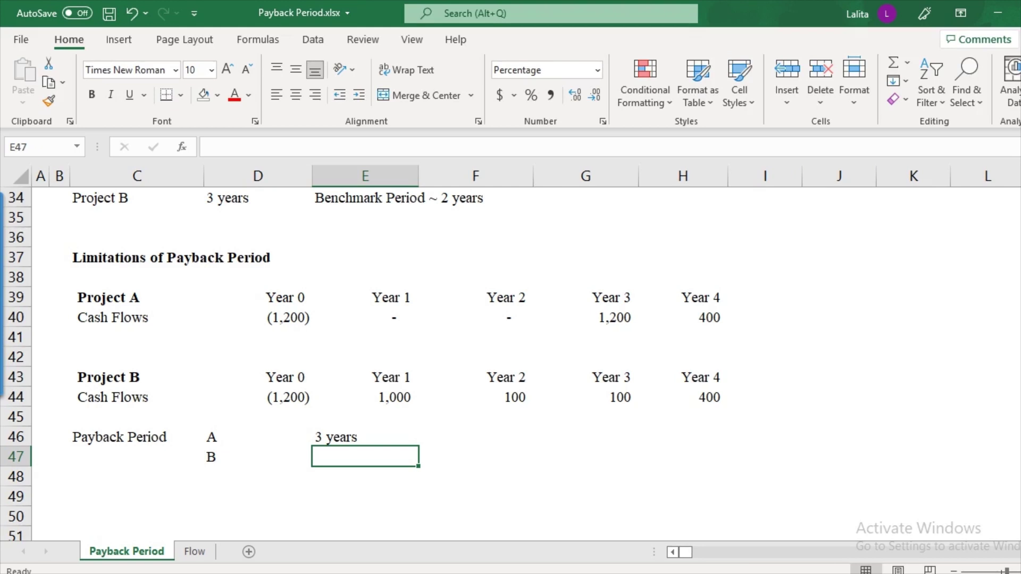
click(365, 397)
key(shift+Right)
key(shift+Right)
drag(585, 397, 585, 397)
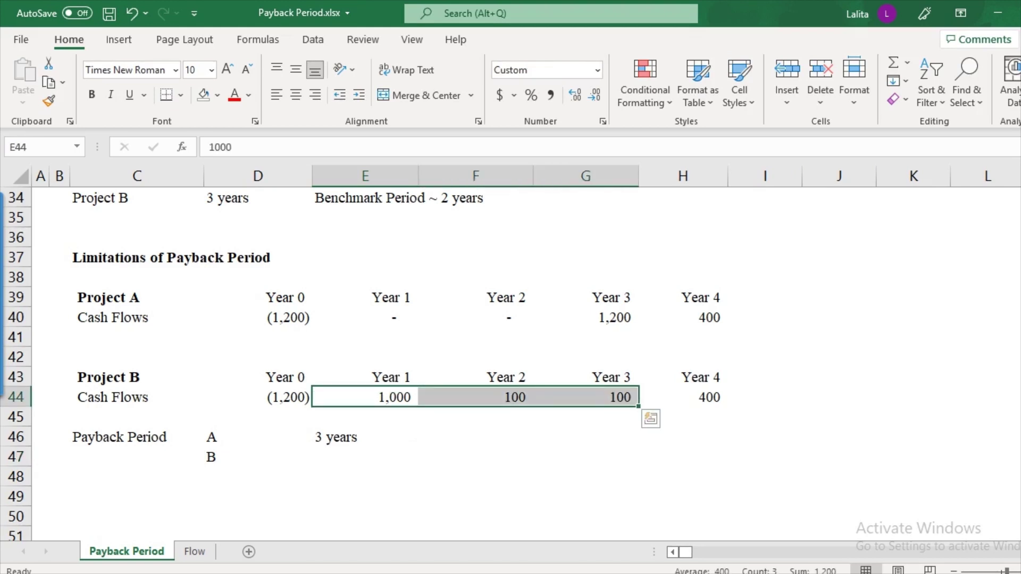
click(365, 457)
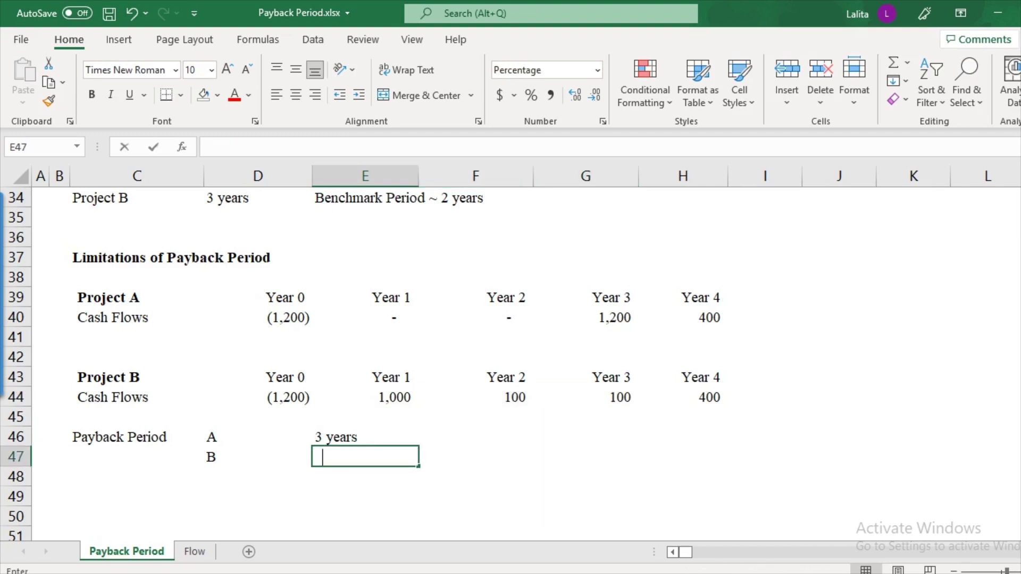
text(3 years)
key(Delete)
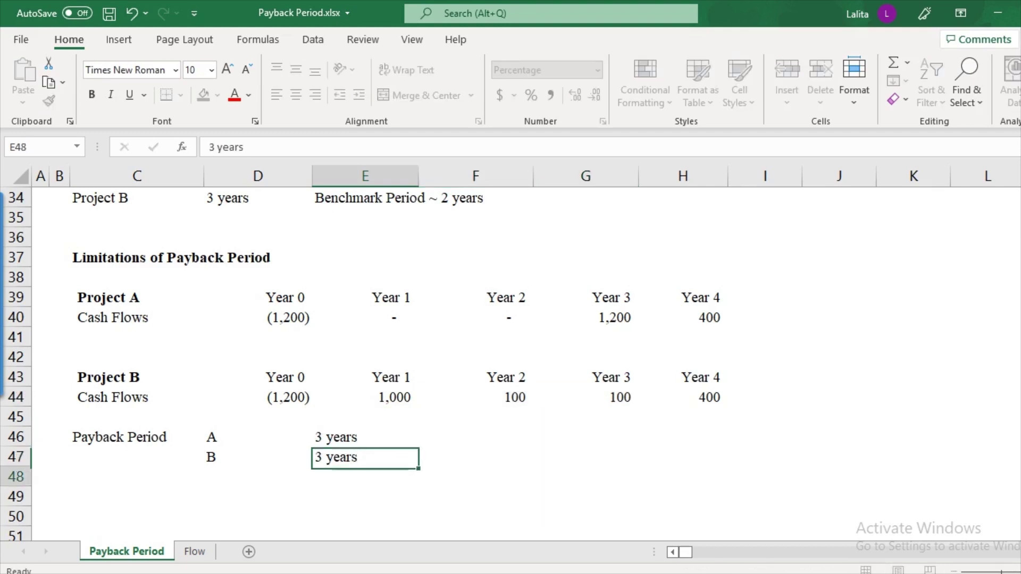
key(Return)
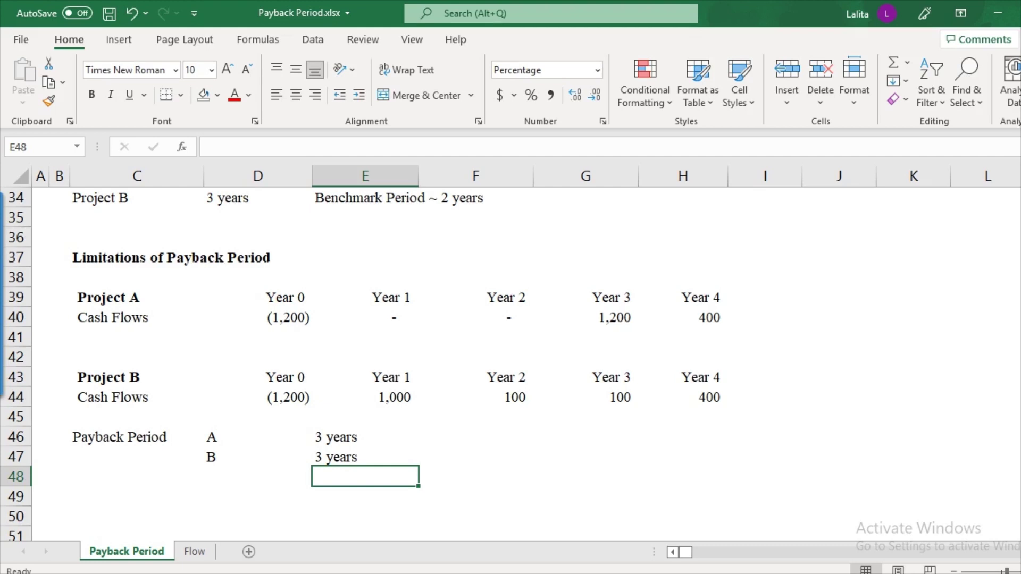
Step: Compare the Year 1 cash flows of both projects and bold Project B's label and payback period in D47:E47
click(364, 317)
click(365, 317)
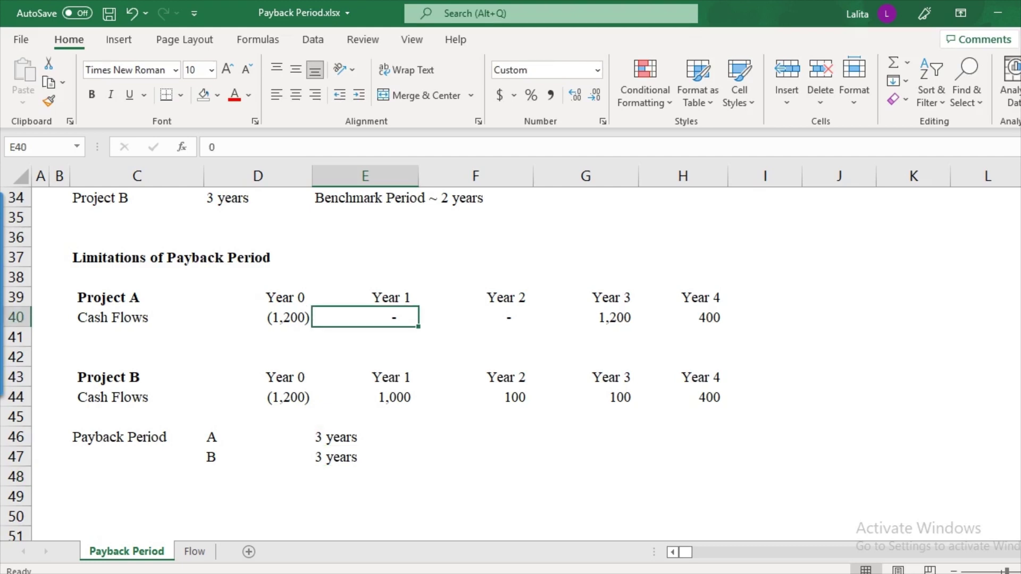
click(365, 337)
click(365, 397)
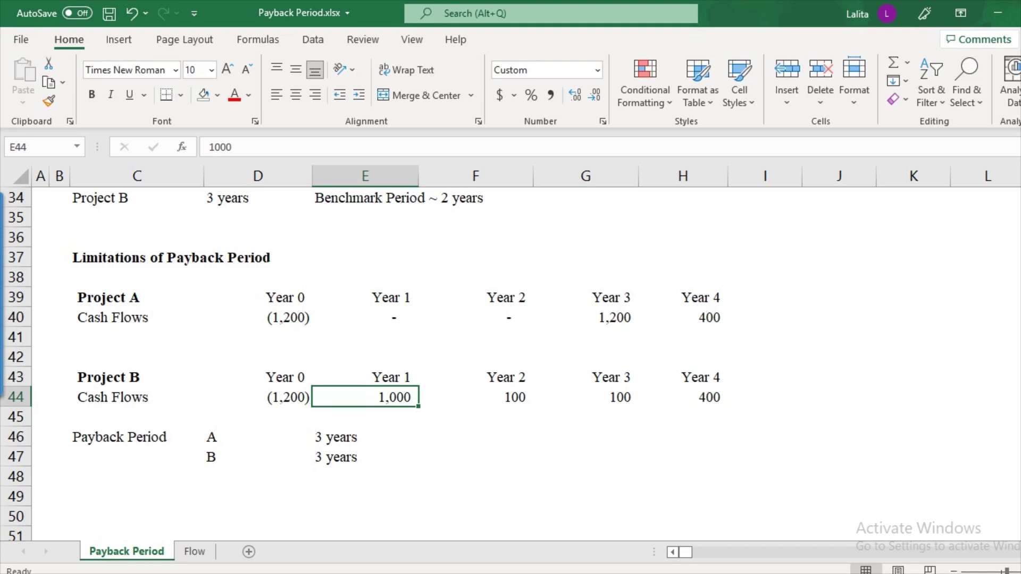
drag(257, 457, 367, 456)
key(ctrl+b)
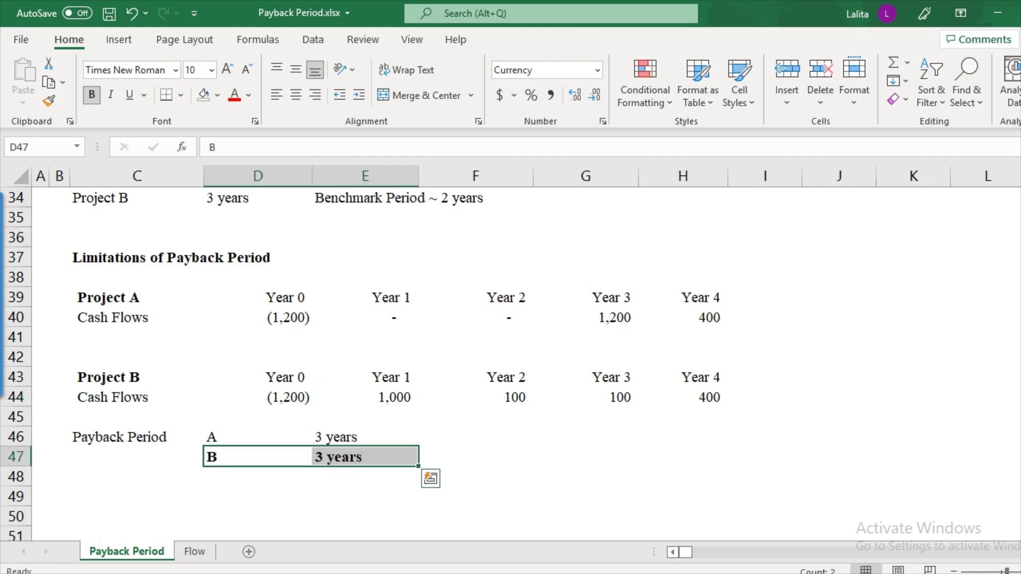
key(Down)
key(Down)
key(Left)
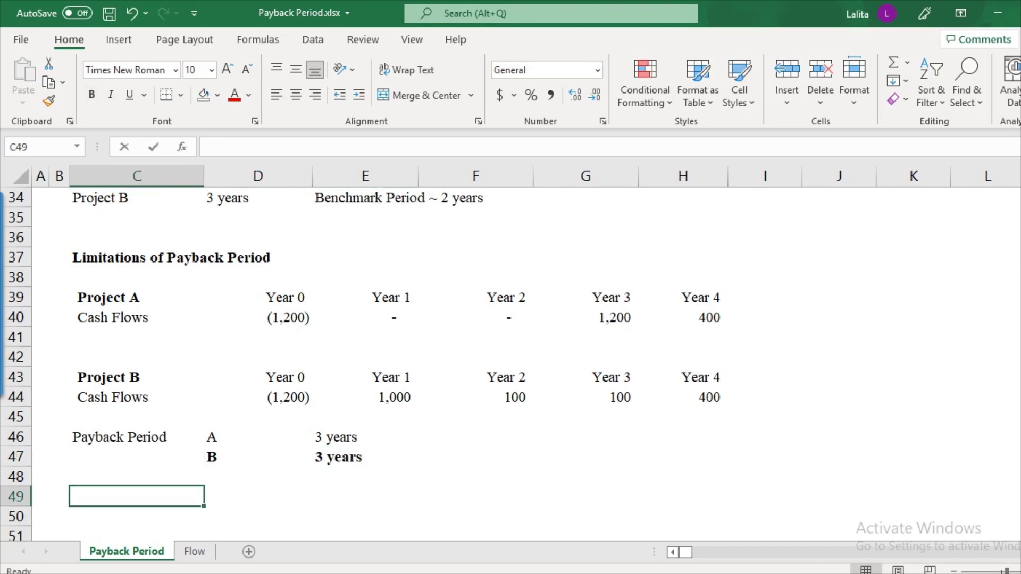
Step: Enter the heading "Time Value of Money" in C49 and make it bold
text(Time Value)
text( of Money)
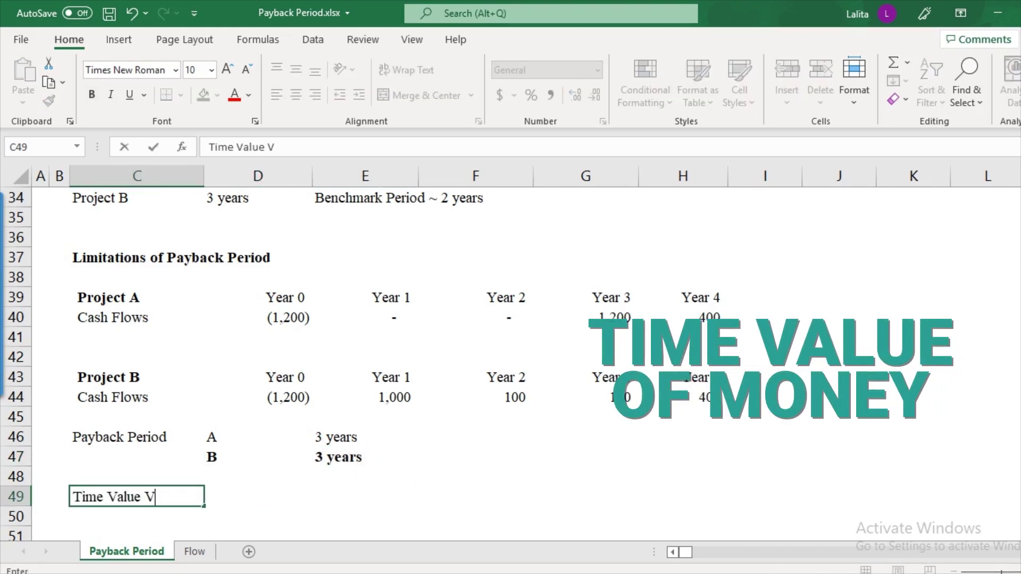
key(ctrl+Return)
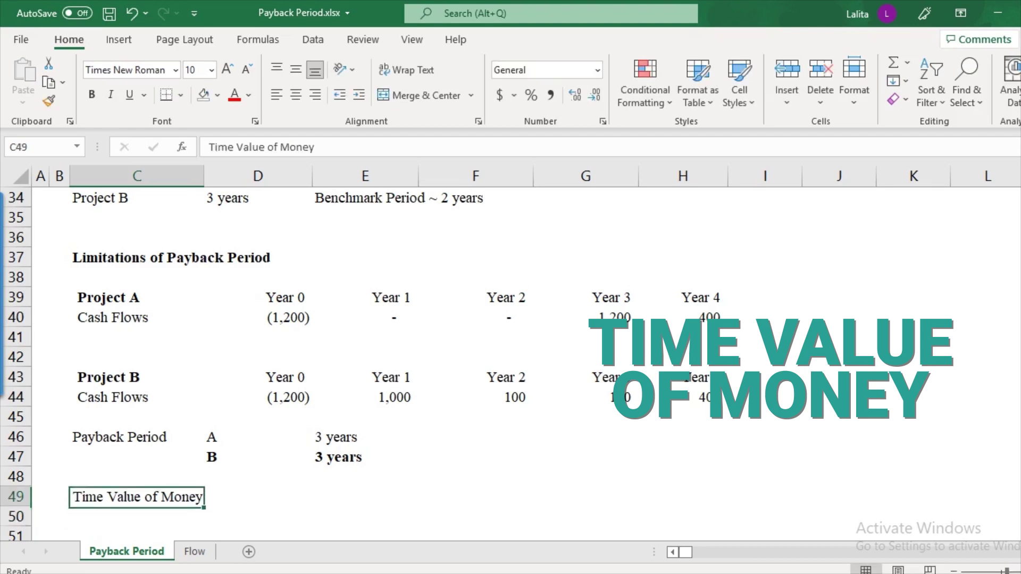
key(ctrl+b)
scroll(511, 364, down, 1)
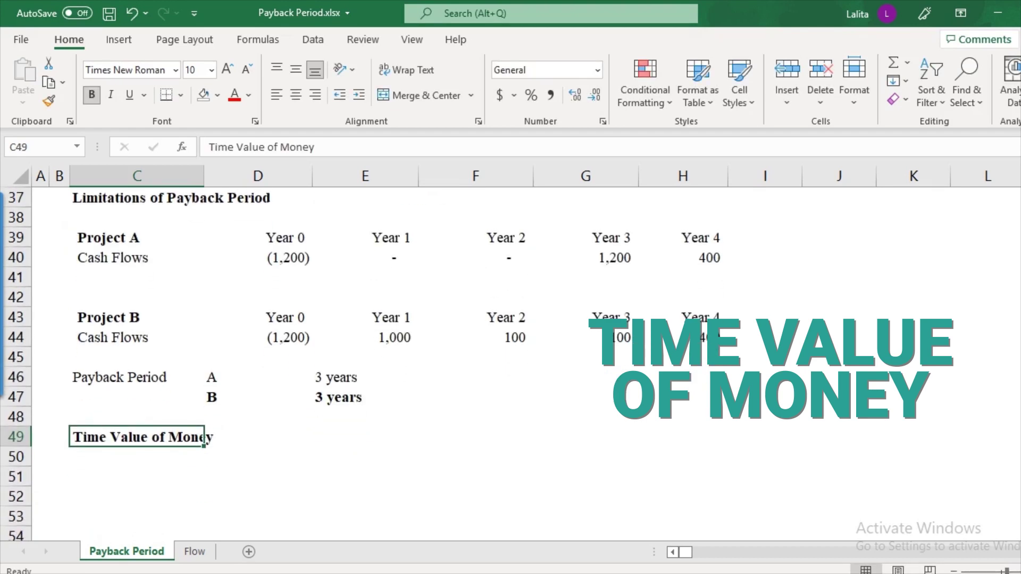
key(Down)
key(Down)
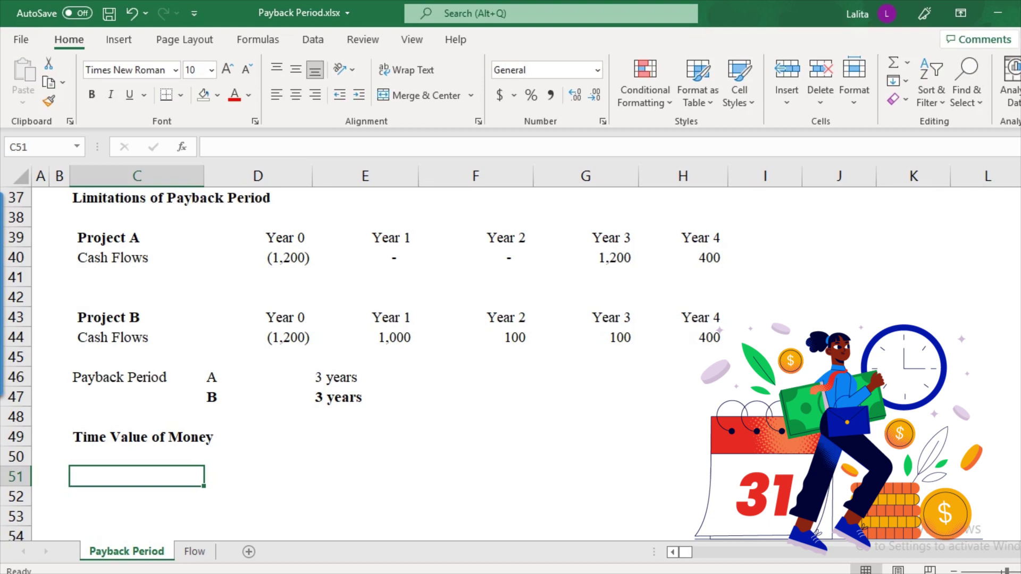
Step: Compare the timing of Project B's cash flows in row 44 with Project A's Year 1 to Year 3 cash flows in row 40
click(258, 337)
click(365, 338)
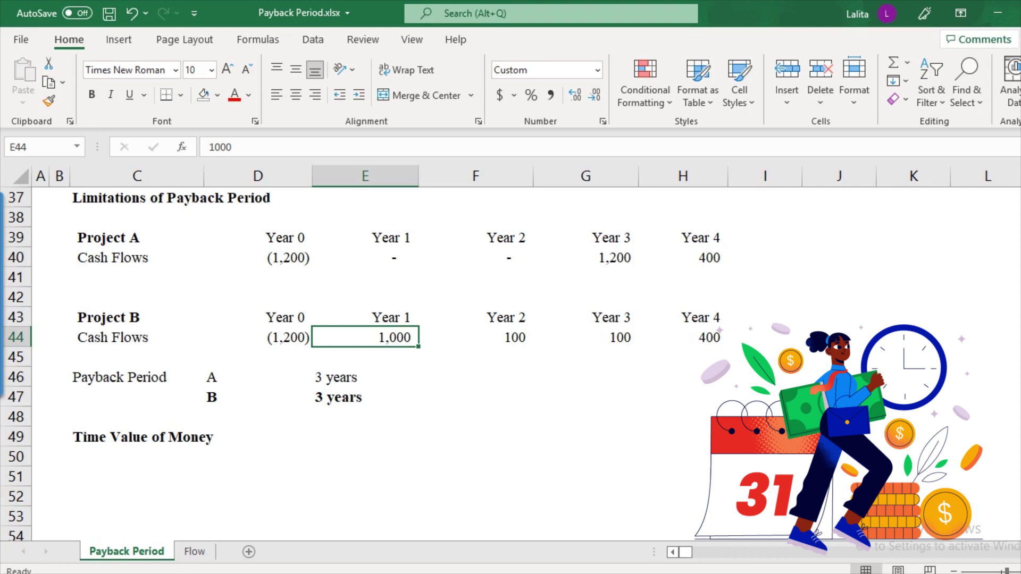
click(364, 318)
click(365, 257)
click(476, 258)
click(585, 257)
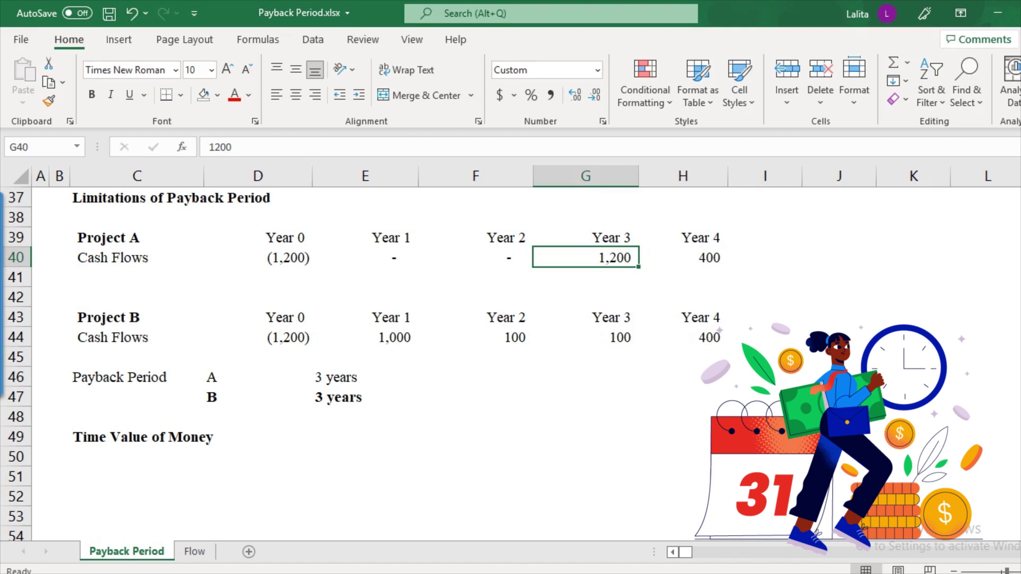
click(364, 317)
click(365, 337)
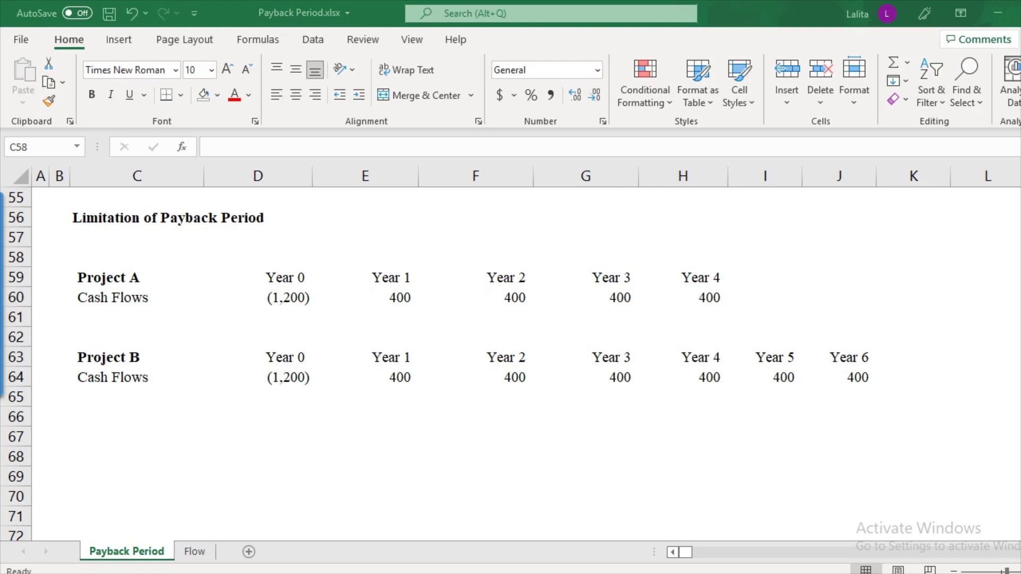
Step: Compare the initial outlays and Year 1 to Year 3 cash flows of Projects A and B in rows 60 and 64
click(136, 277)
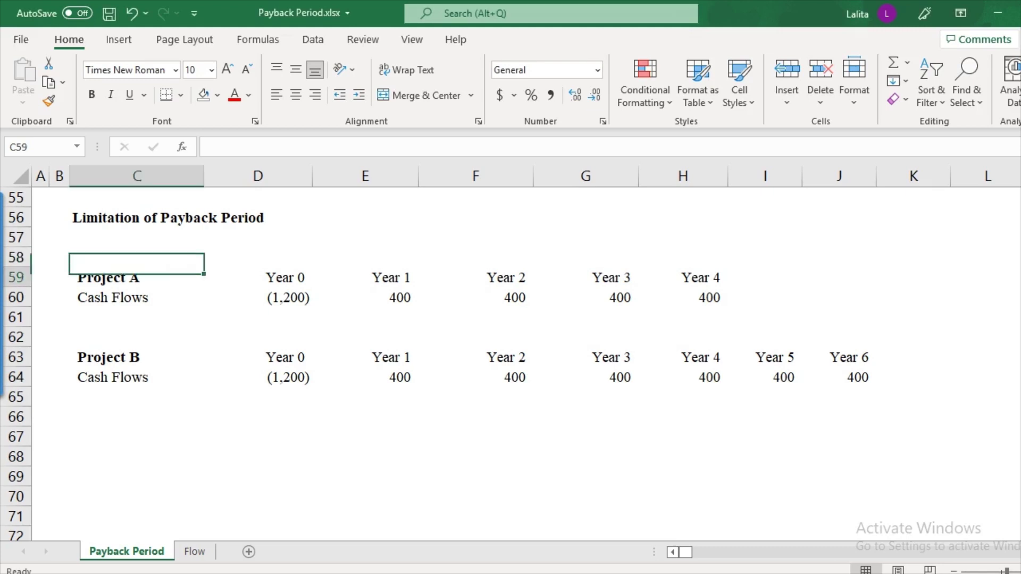
click(137, 357)
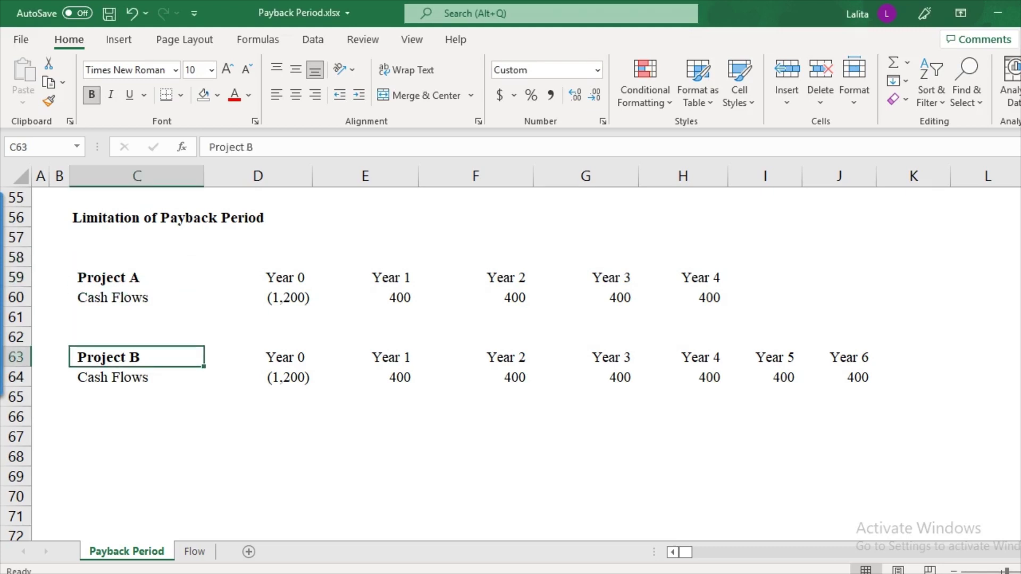
click(258, 297)
click(258, 377)
click(258, 297)
click(257, 297)
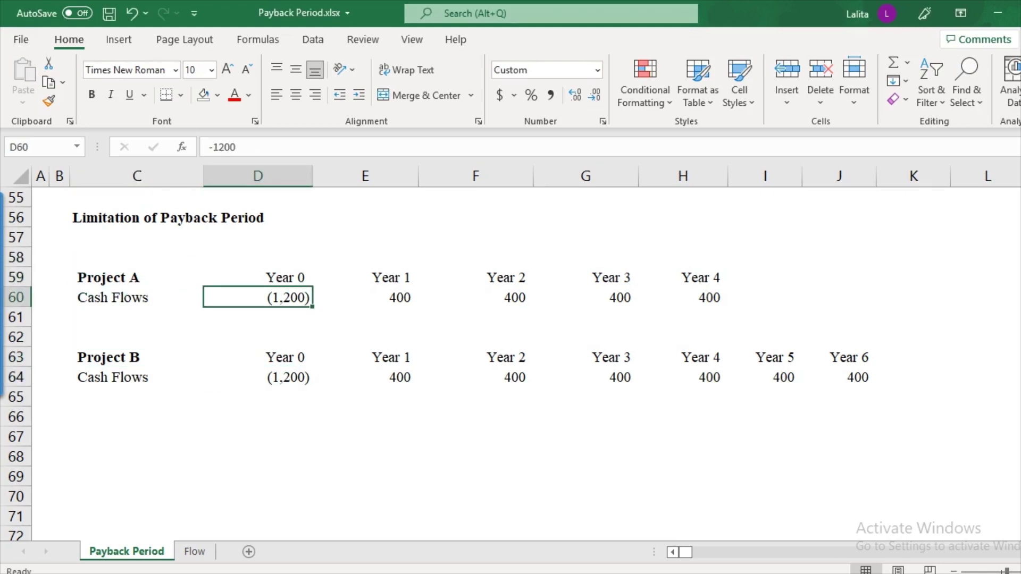
click(257, 377)
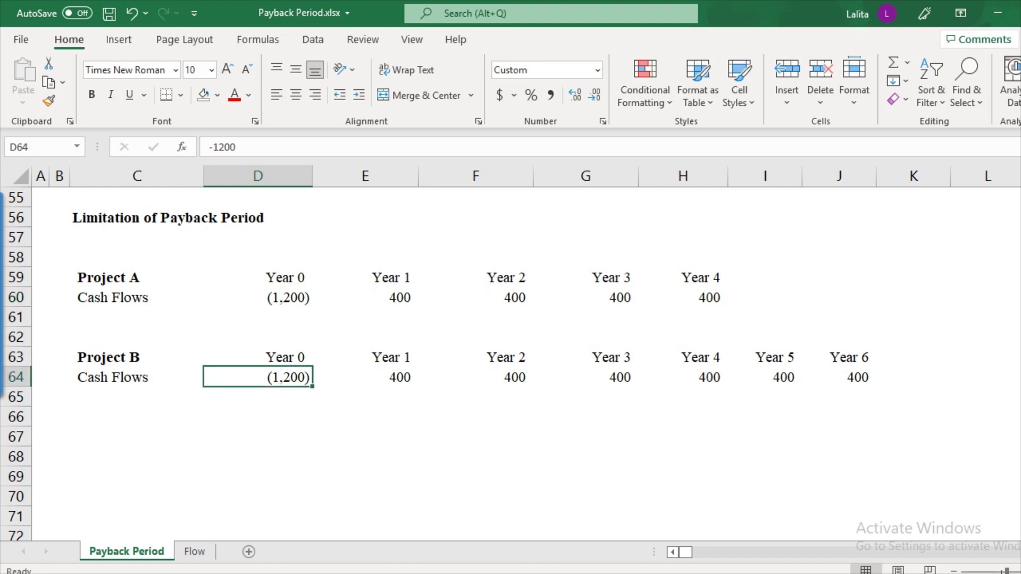
drag(365, 298, 619, 297)
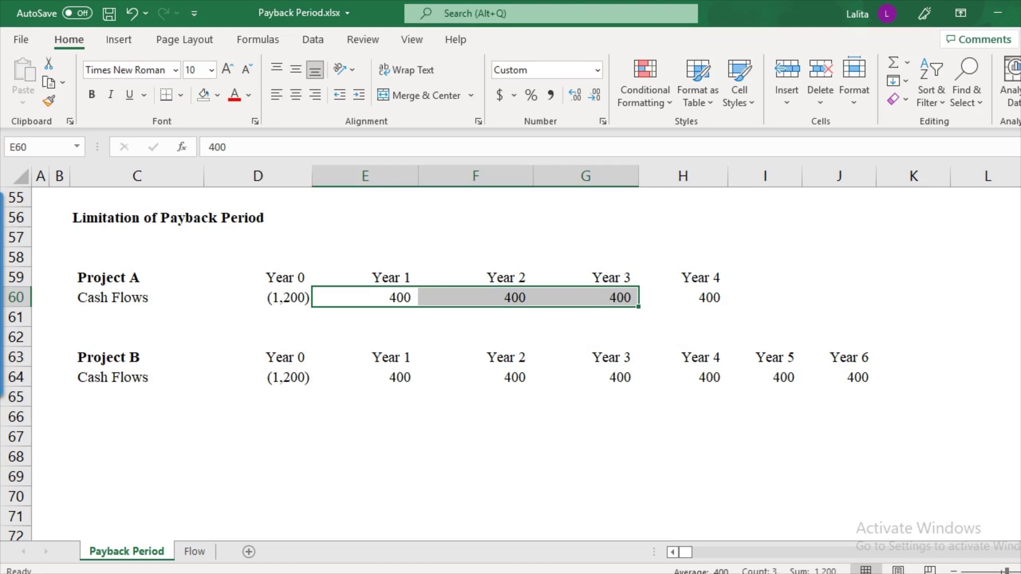
drag(365, 377, 585, 377)
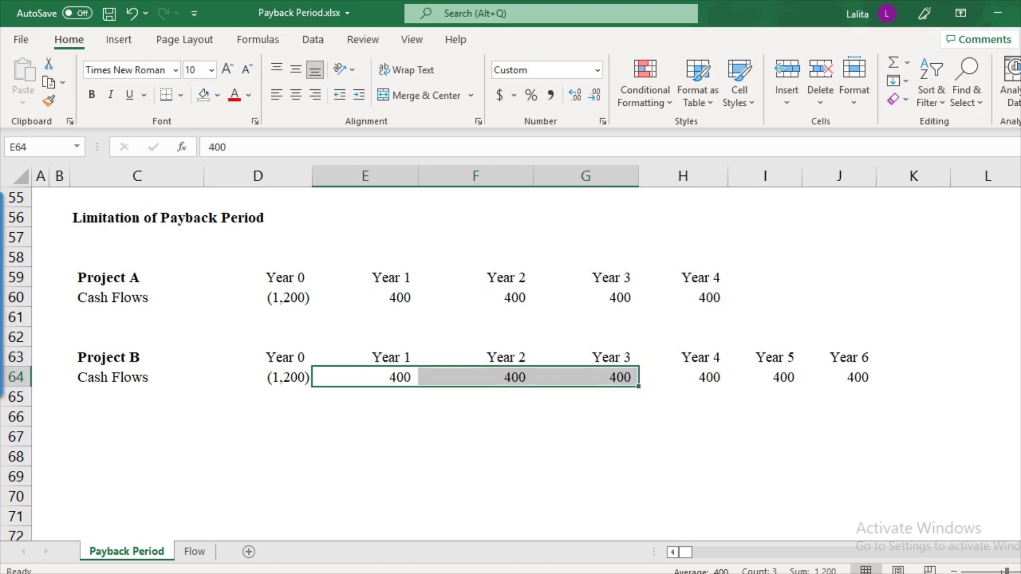
Step: Bold Project B's Year 5 and Year 6 headings and cash flows in I63:J64
drag(765, 357, 851, 377)
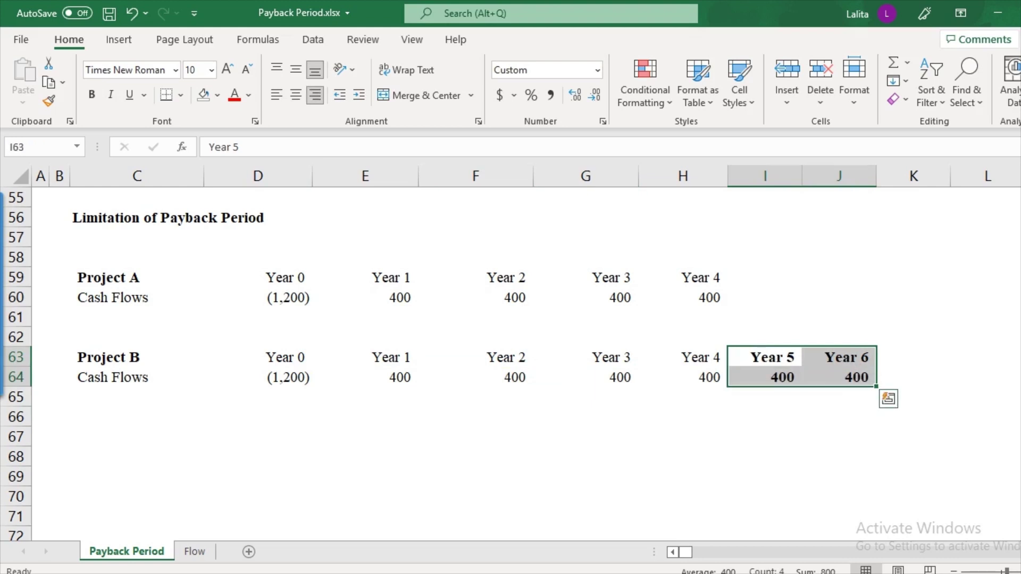
key(ctrl+b)
click(258, 496)
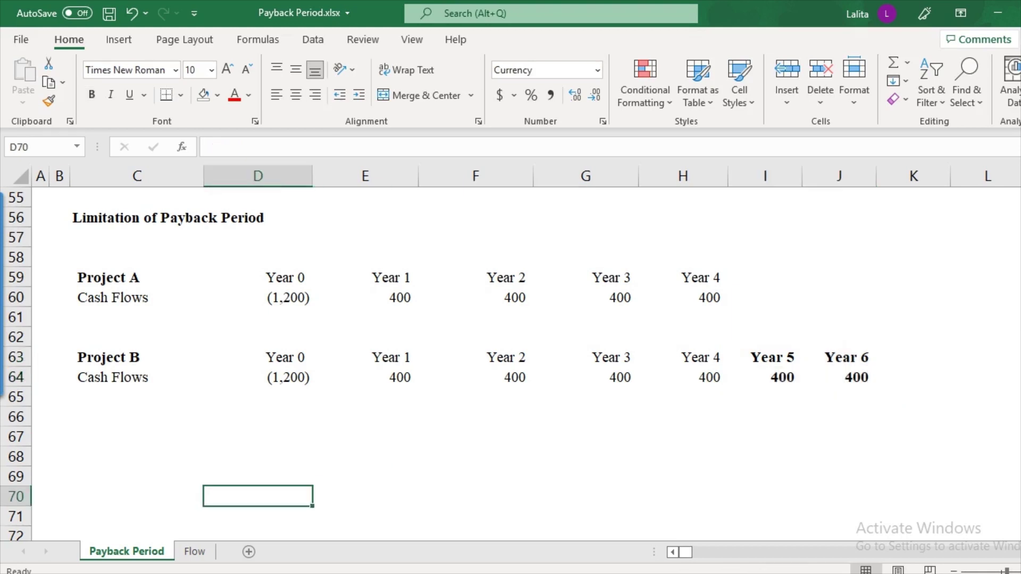
Step: Enter the label "Payback period" in C66, below Project B's cash flows
click(137, 416)
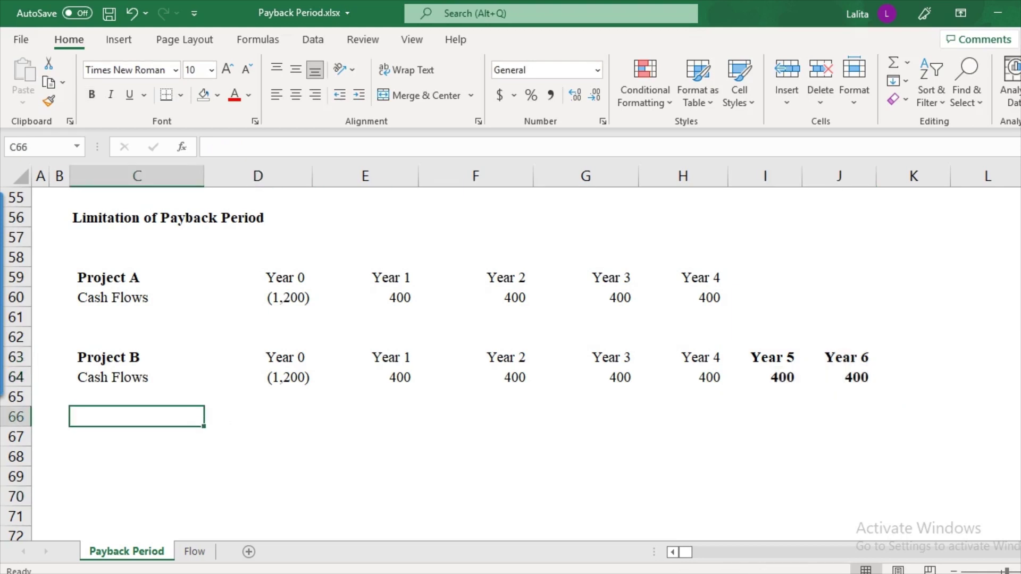
text(Payback p)
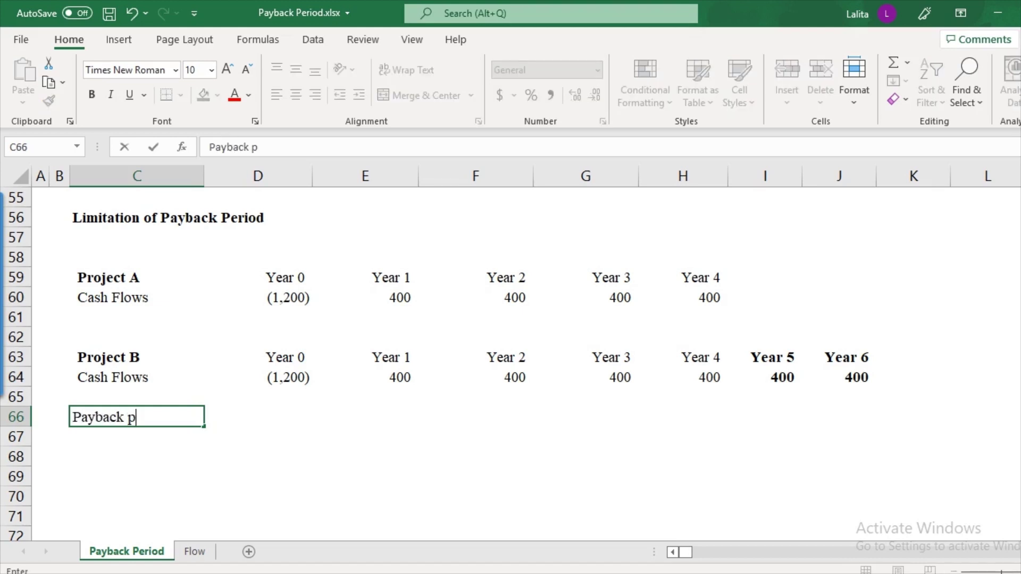
text(eriod)
key(Return)
click(137, 417)
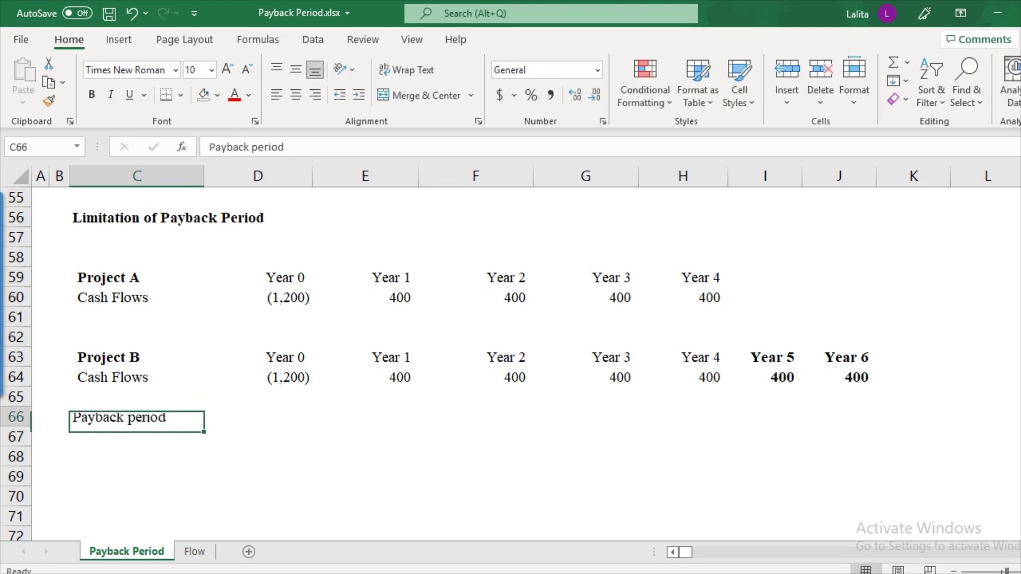
click(258, 417)
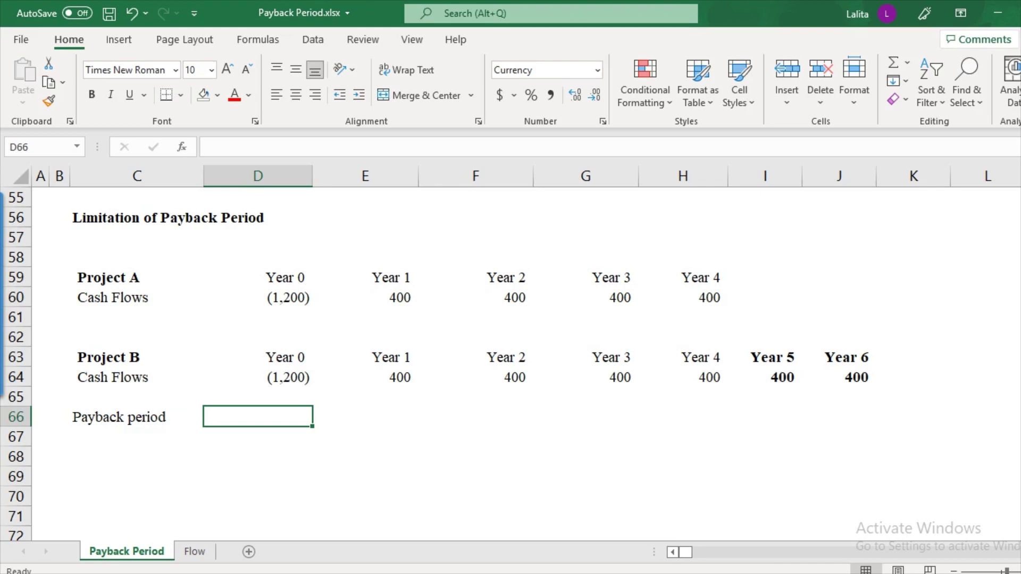
Step: Highlight Project B's Year 5 and Year 6 headings and cash flows in I63:J64 with a yellow fill
drag(765, 356, 841, 377)
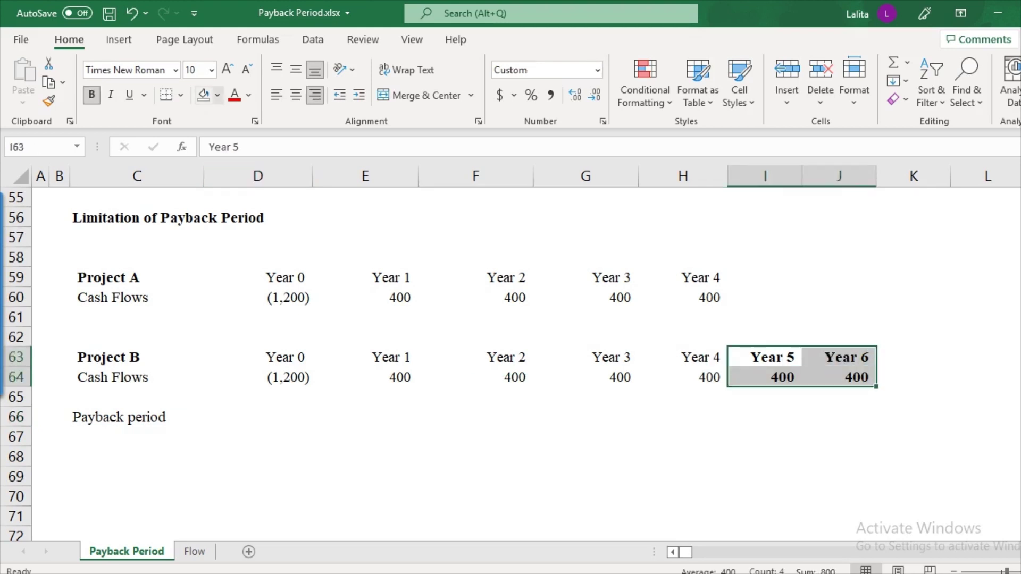
click(218, 95)
click(246, 239)
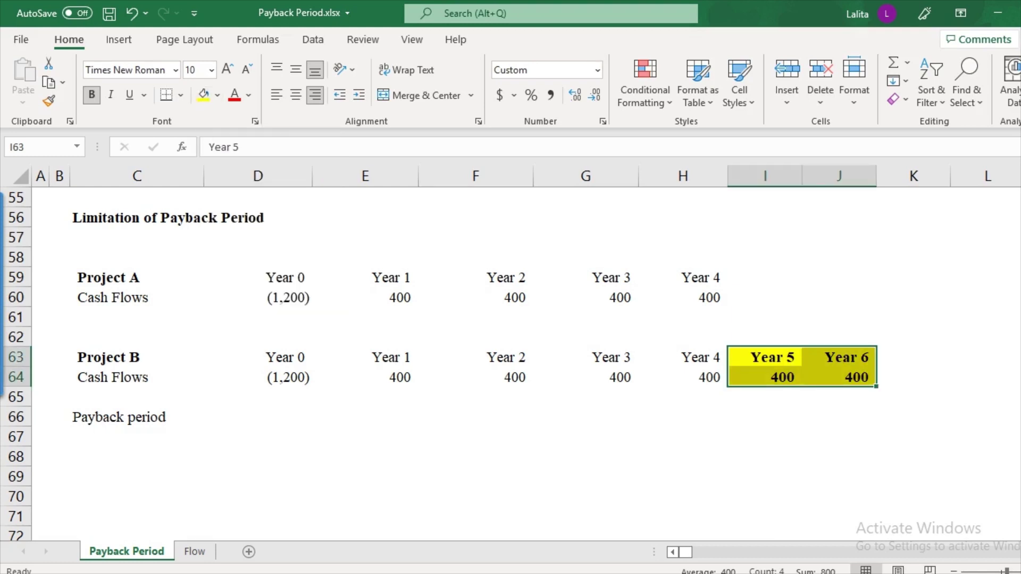
Step: Enter the labels "Net Present Value" in C68 and "IRR" in C69
click(136, 456)
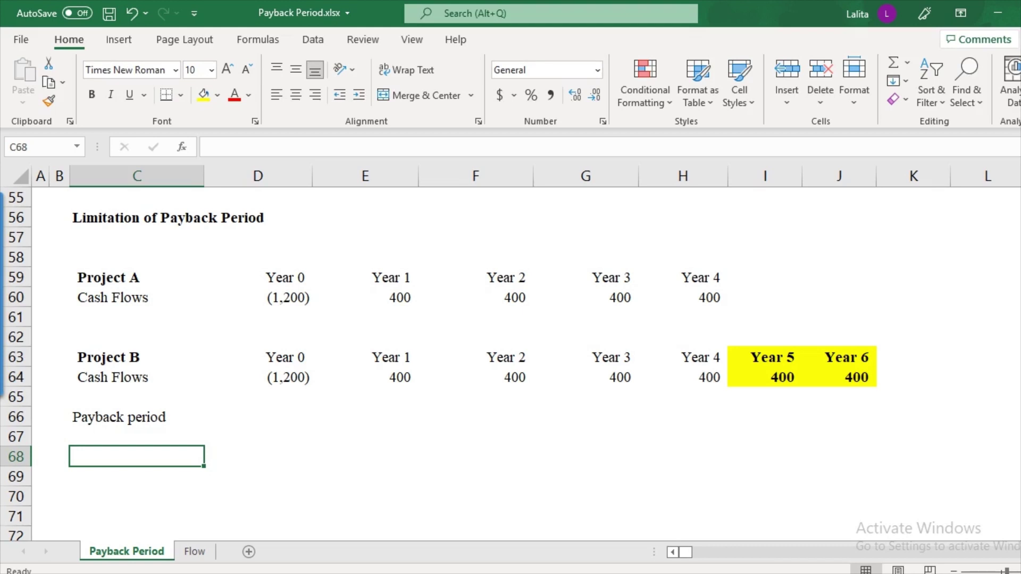
key(F2)
text(Net Present Value)
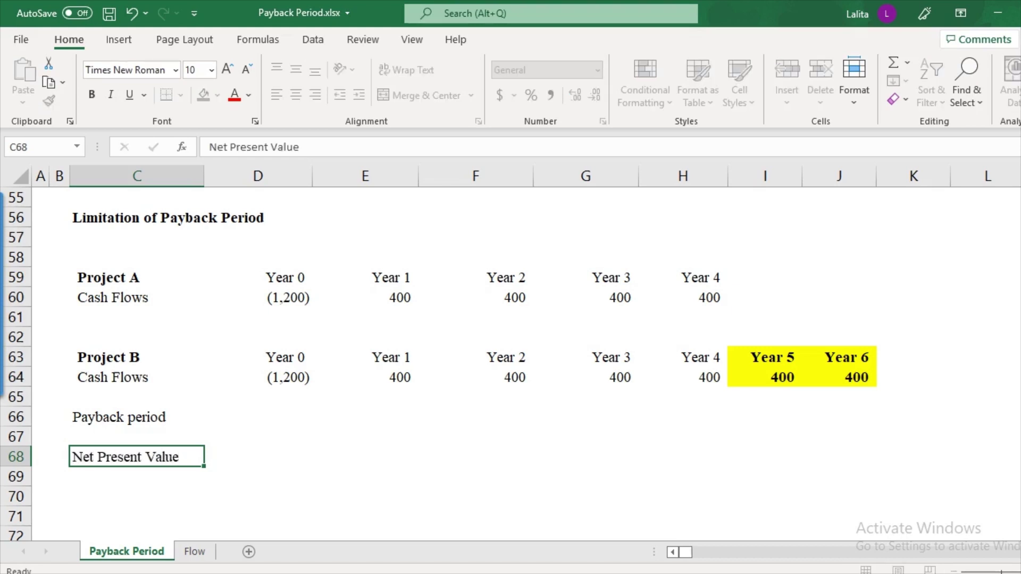
key(Return)
text(IRR)
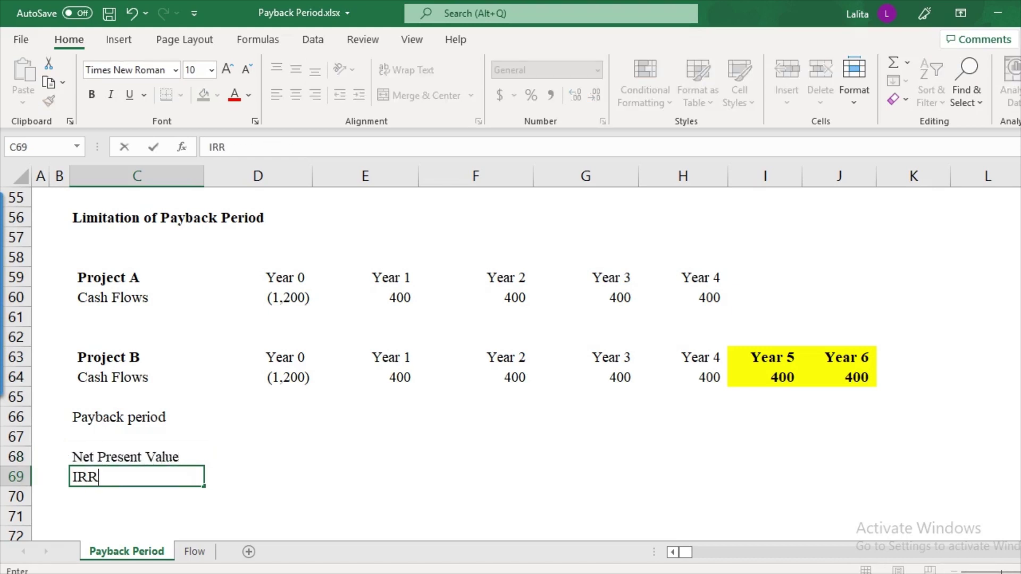
key(Return)
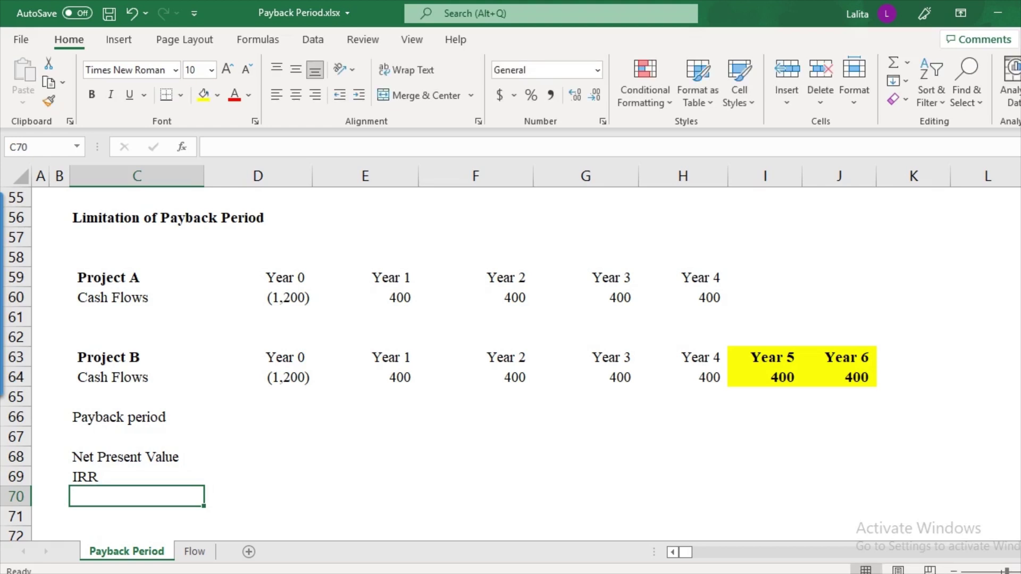